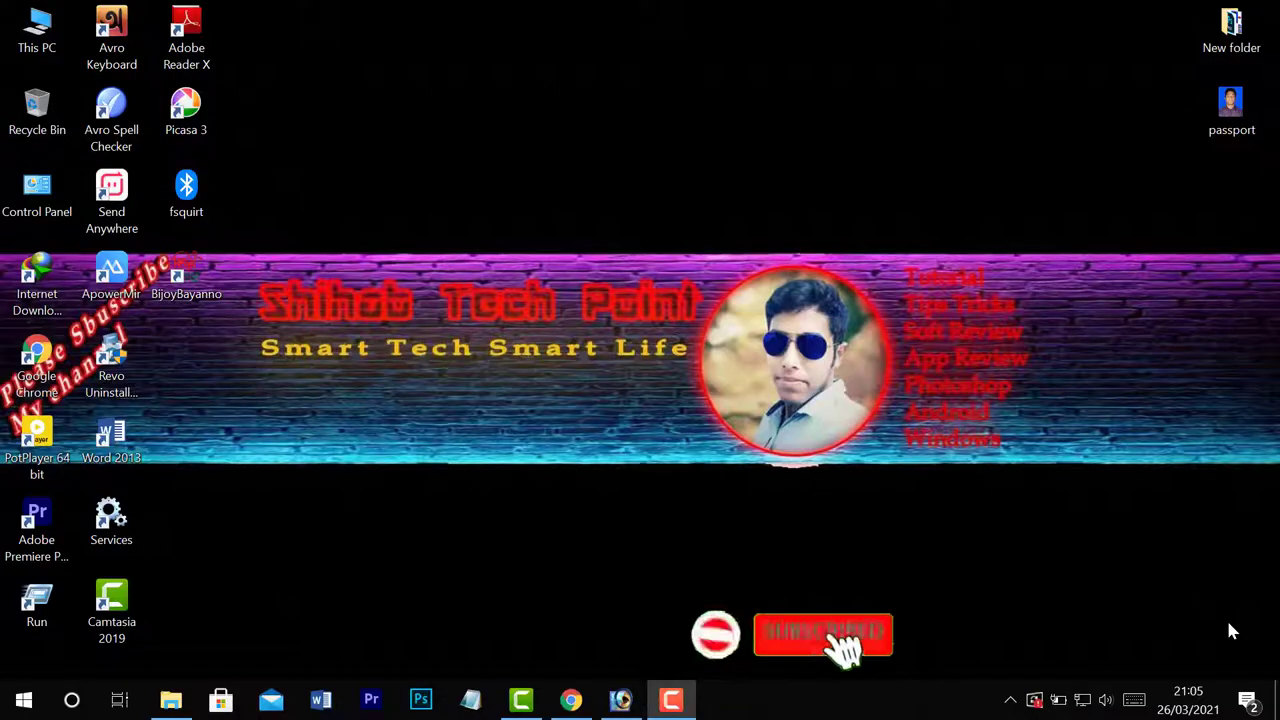
Launch Adobe Photoshop from the Windows taskbar.
{"action": "left_click", "coordinate": [621, 699]}
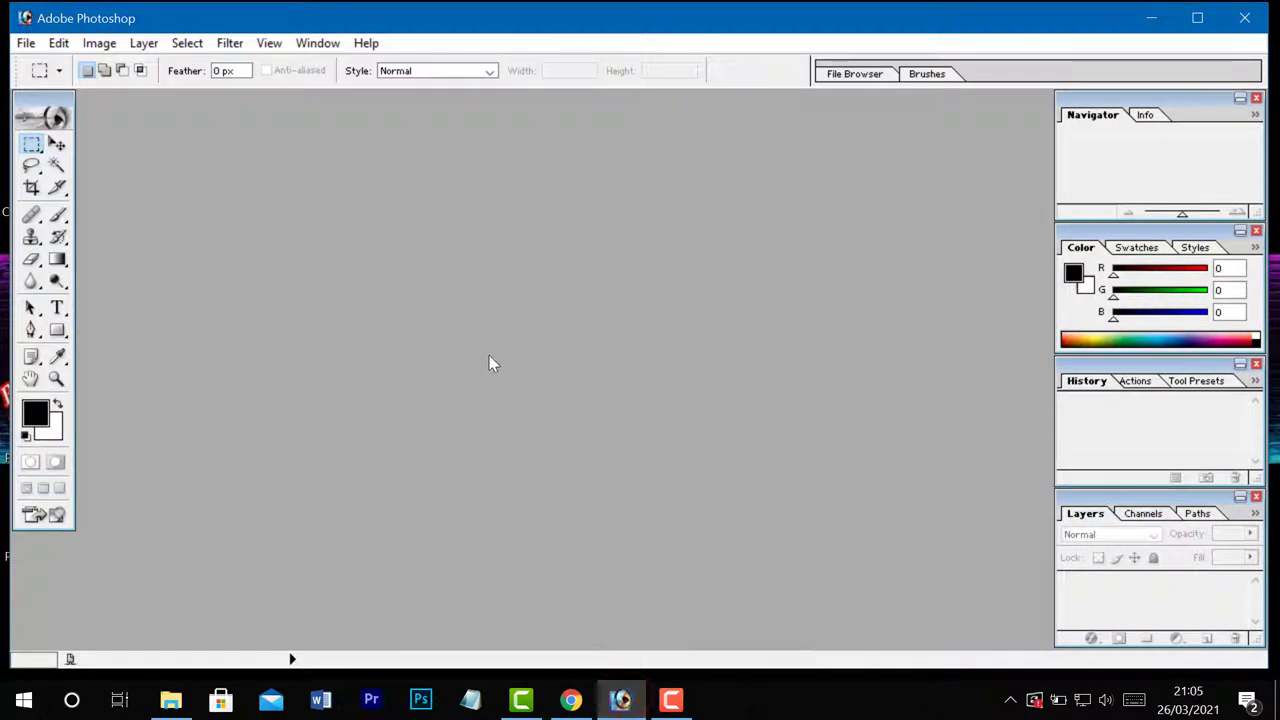
Maximize Photoshop and open passport.jpg from the Desktop, centering its document window.
{"action": "left_click", "coordinate": [1198, 19]}
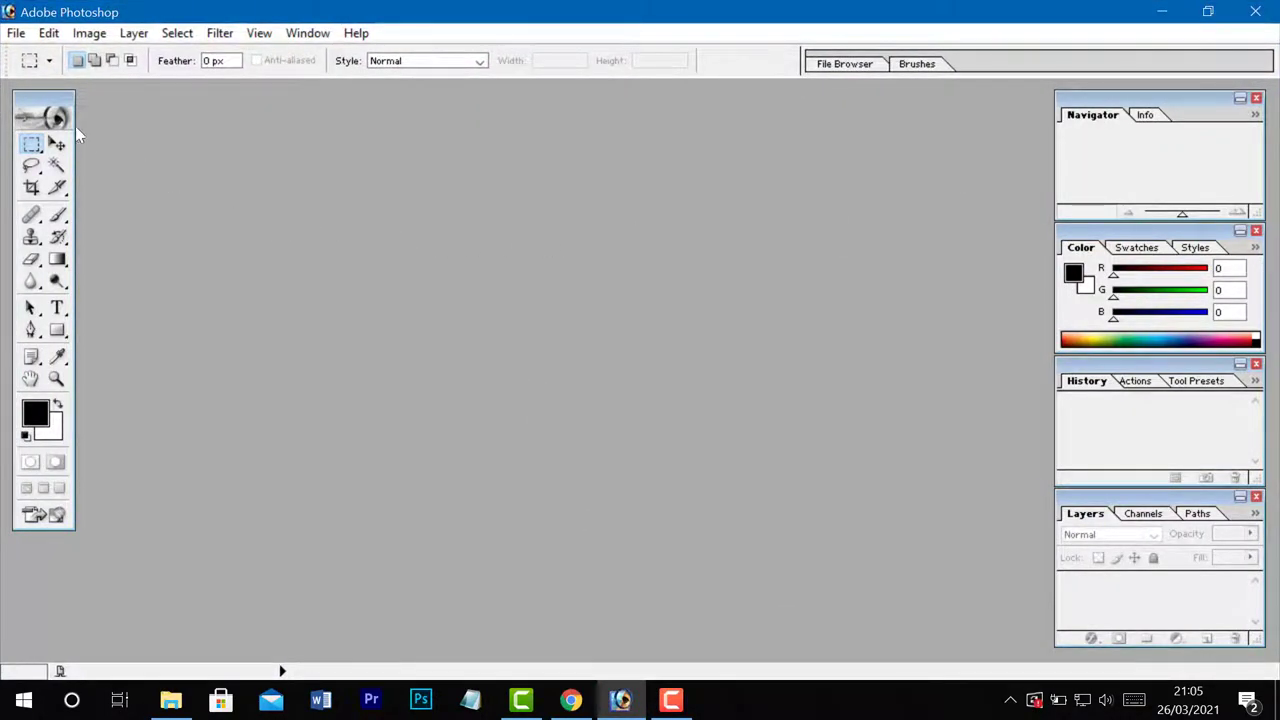
{"action": "left_click", "coordinate": [16, 33]}
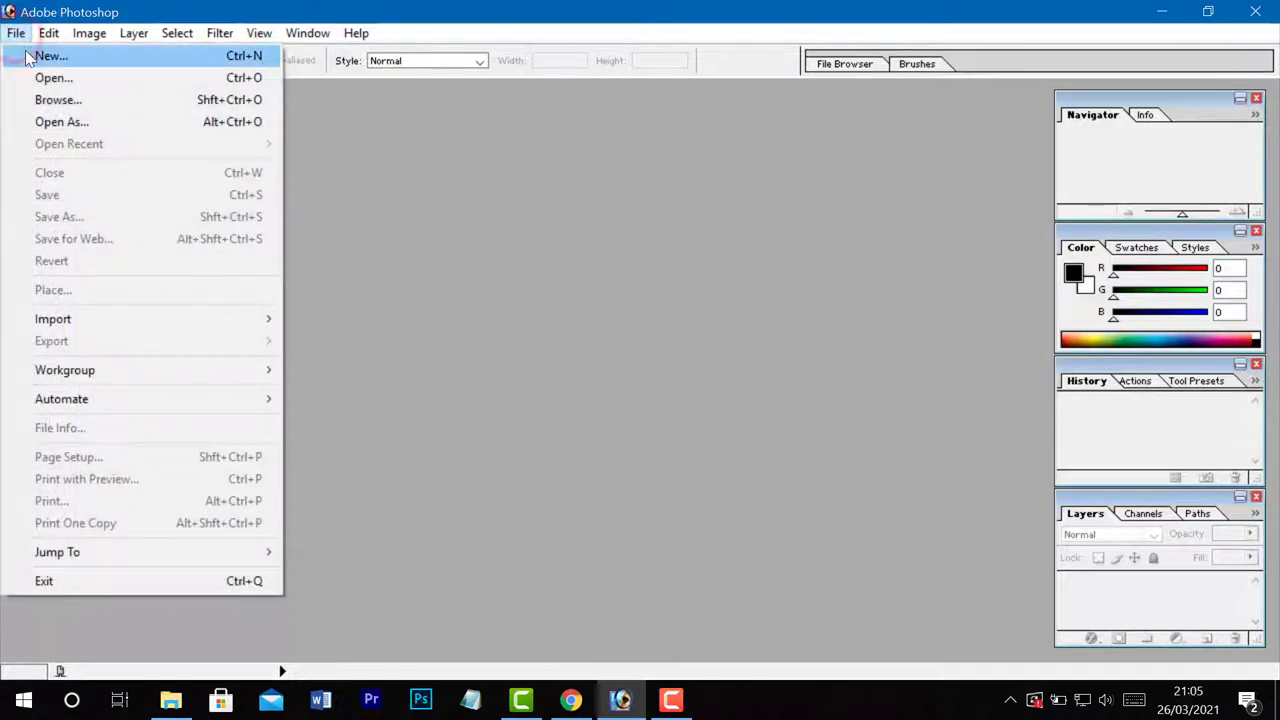
{"action": "left_click", "coordinate": [40, 80]}
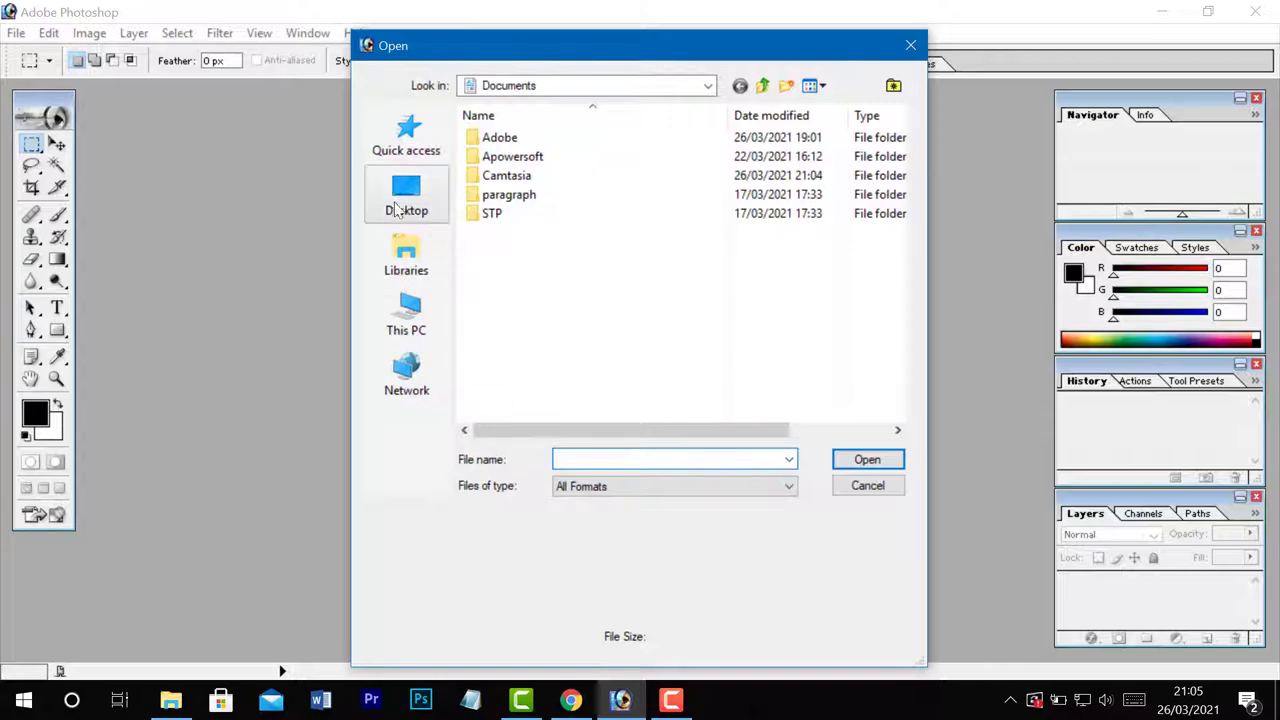
{"action": "left_click", "coordinate": [405, 200]}
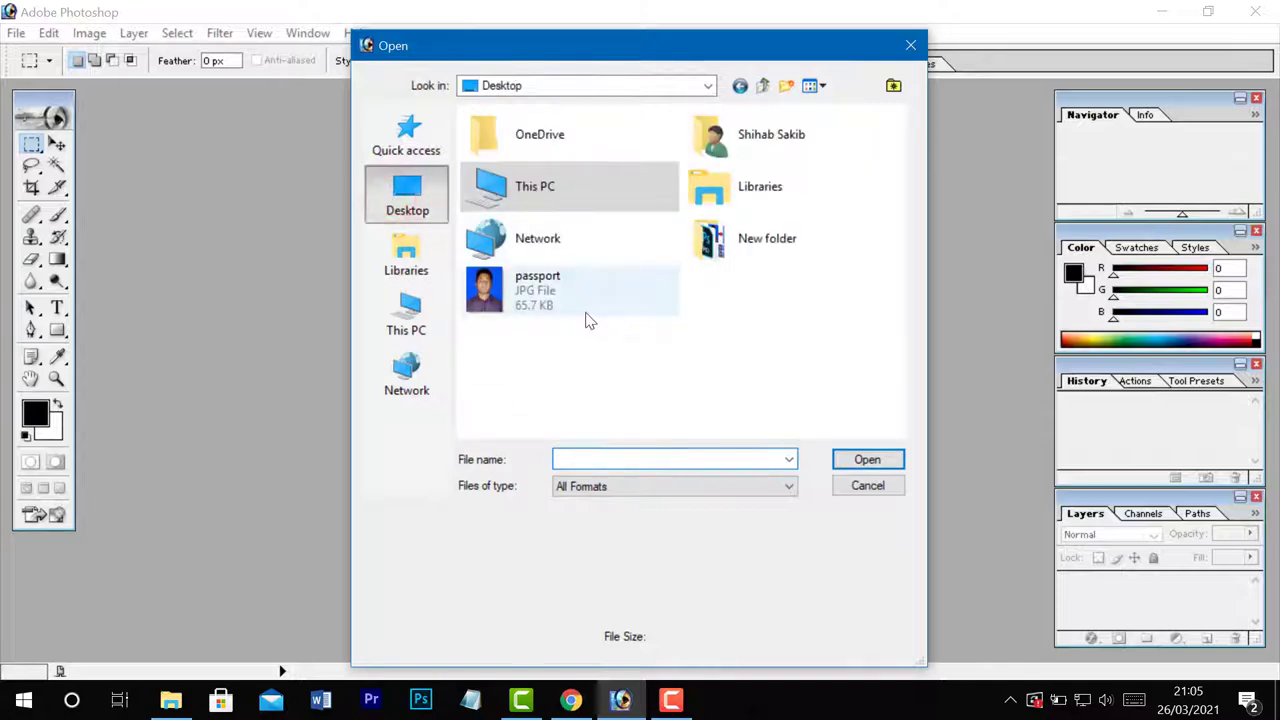
{"action": "double_click", "coordinate": [582, 298]}
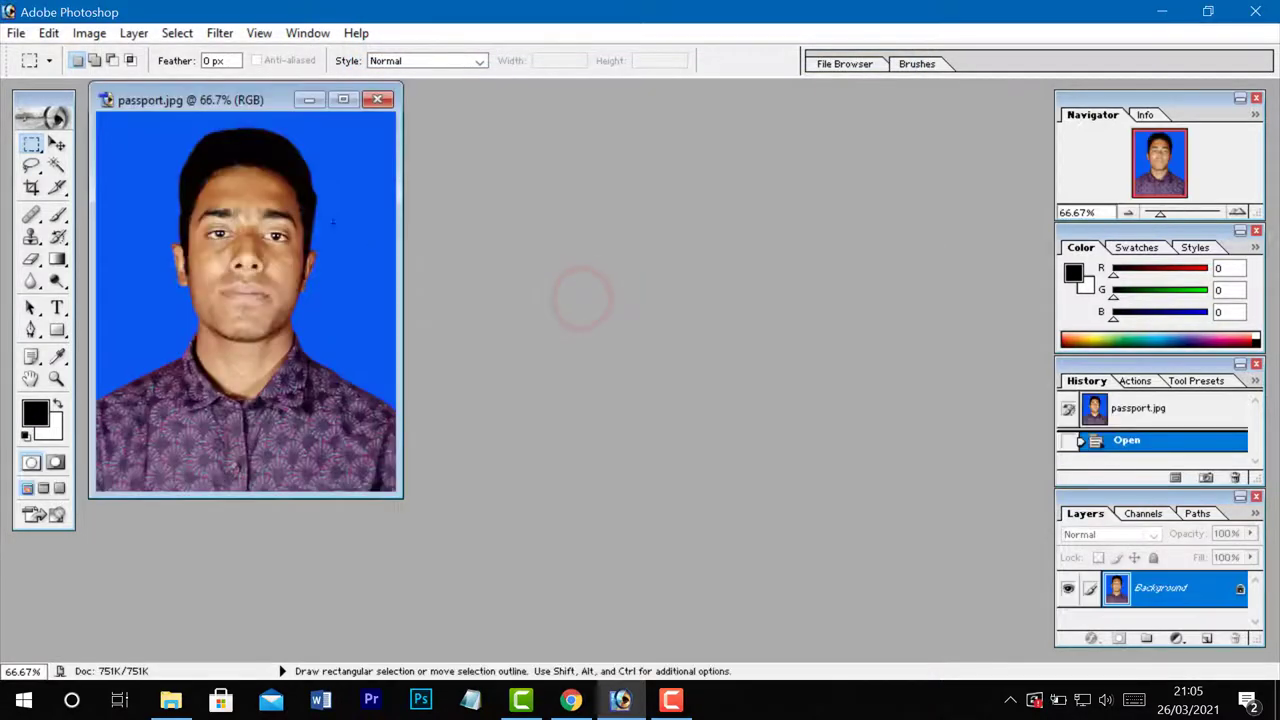
{"action": "left_click_drag", "start_coordinate": [230, 101], "coordinate": [382, 118]}
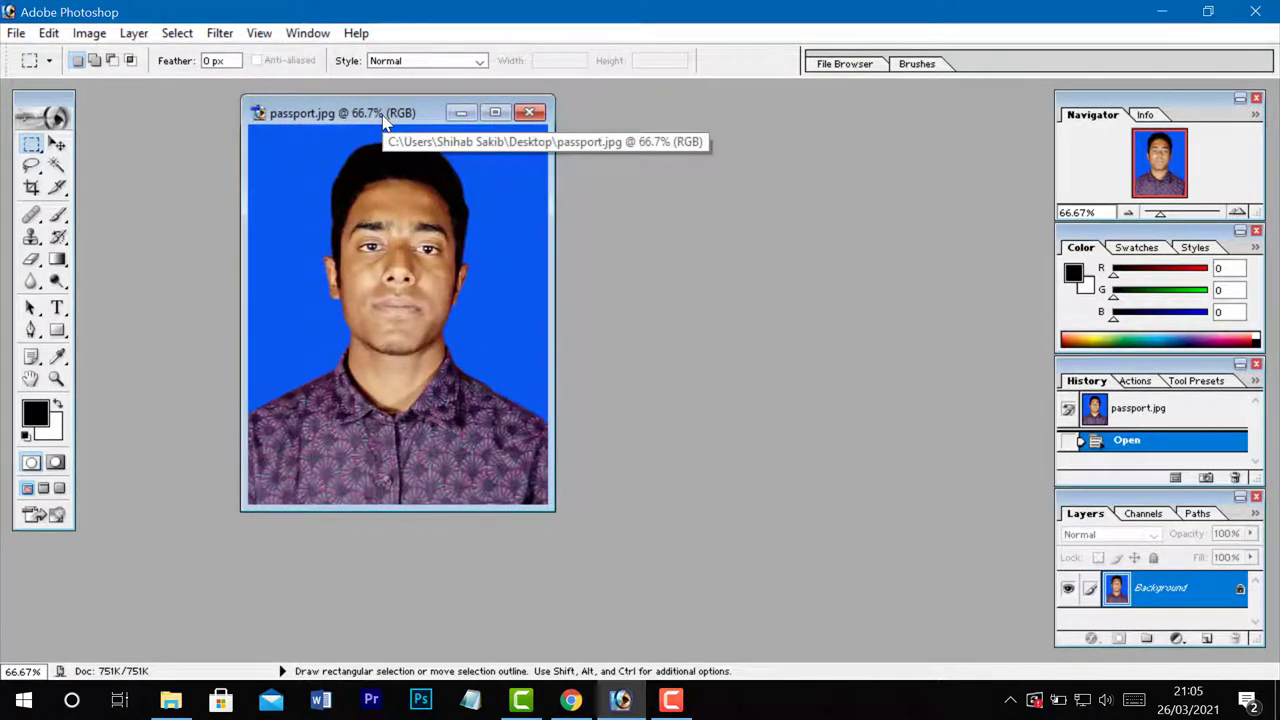
Search Google in Chrome for 'tie coat for passport size' and browse the suit images.
{"action": "left_click", "coordinate": [1158, 12]}
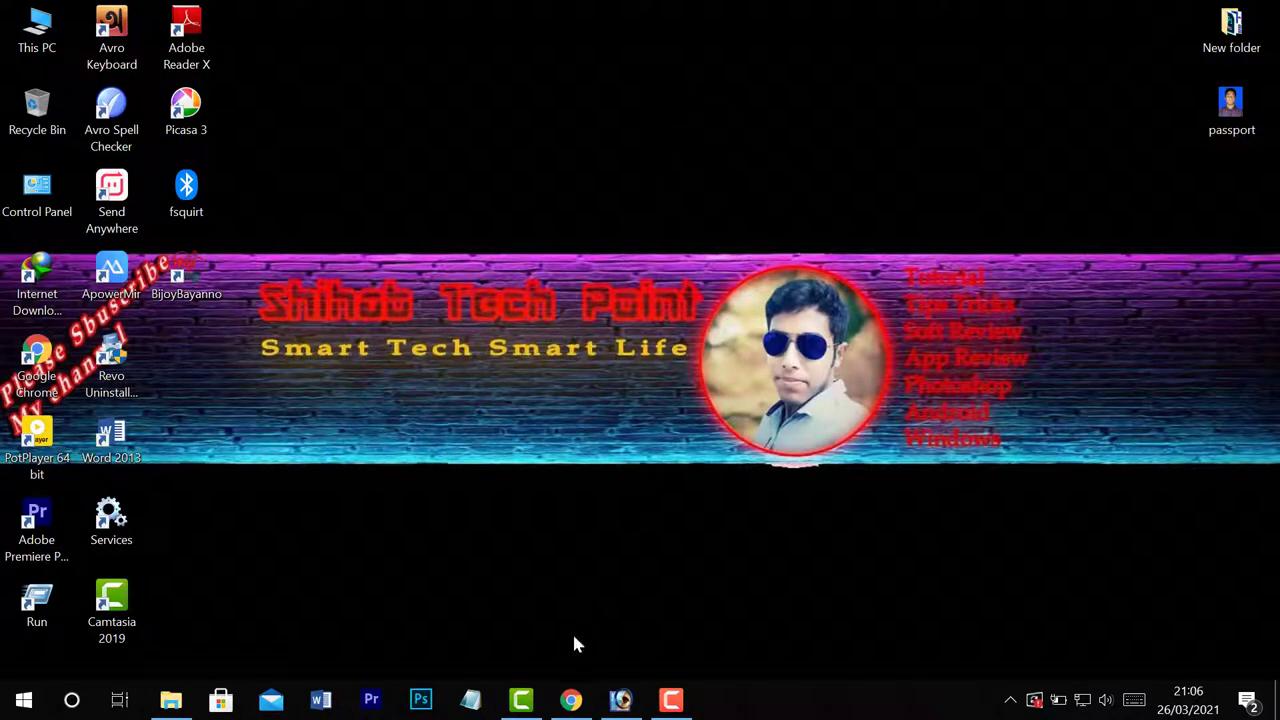
{"action": "left_click", "coordinate": [570, 699]}
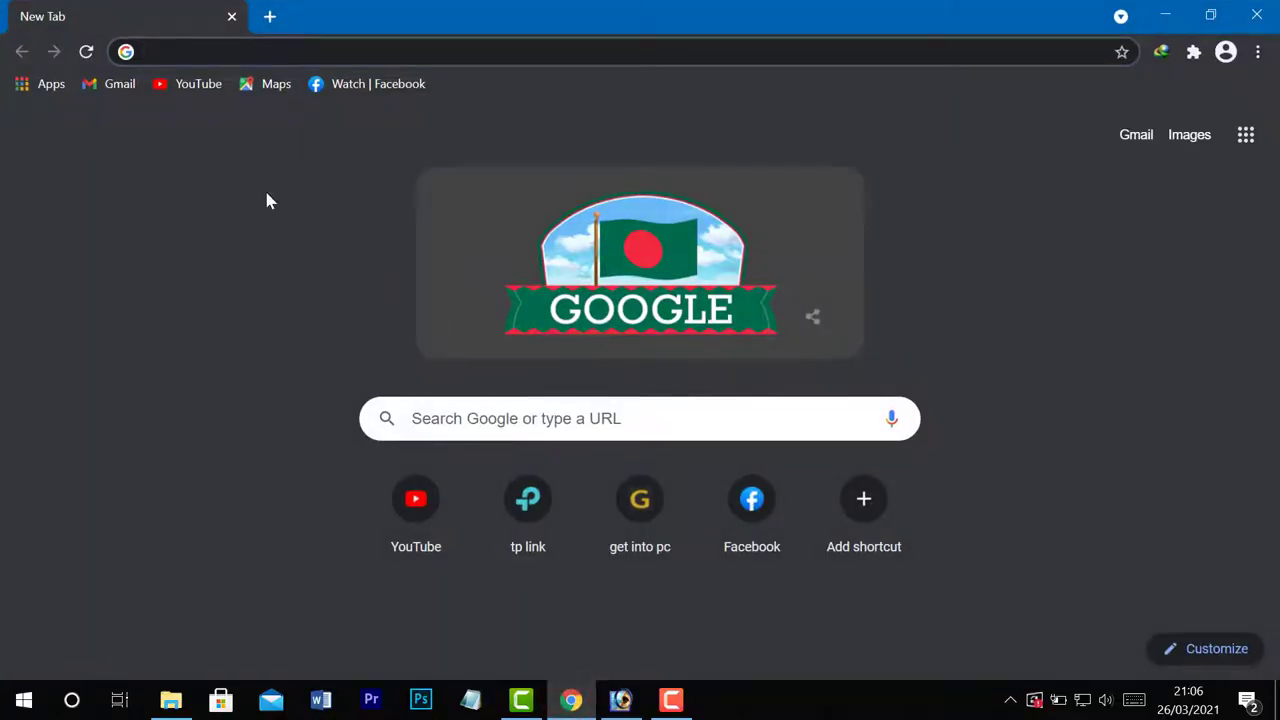
{"action": "type", "text": "tie "}
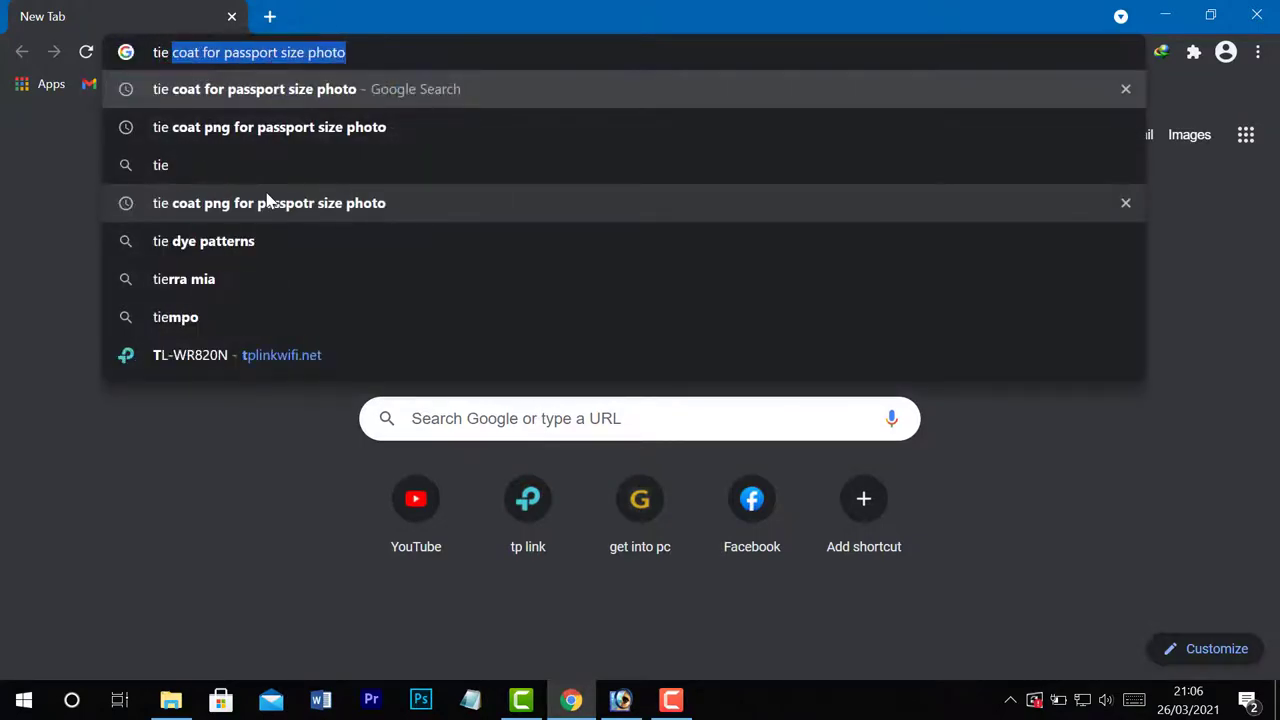
{"action": "type", "text": "coat"}
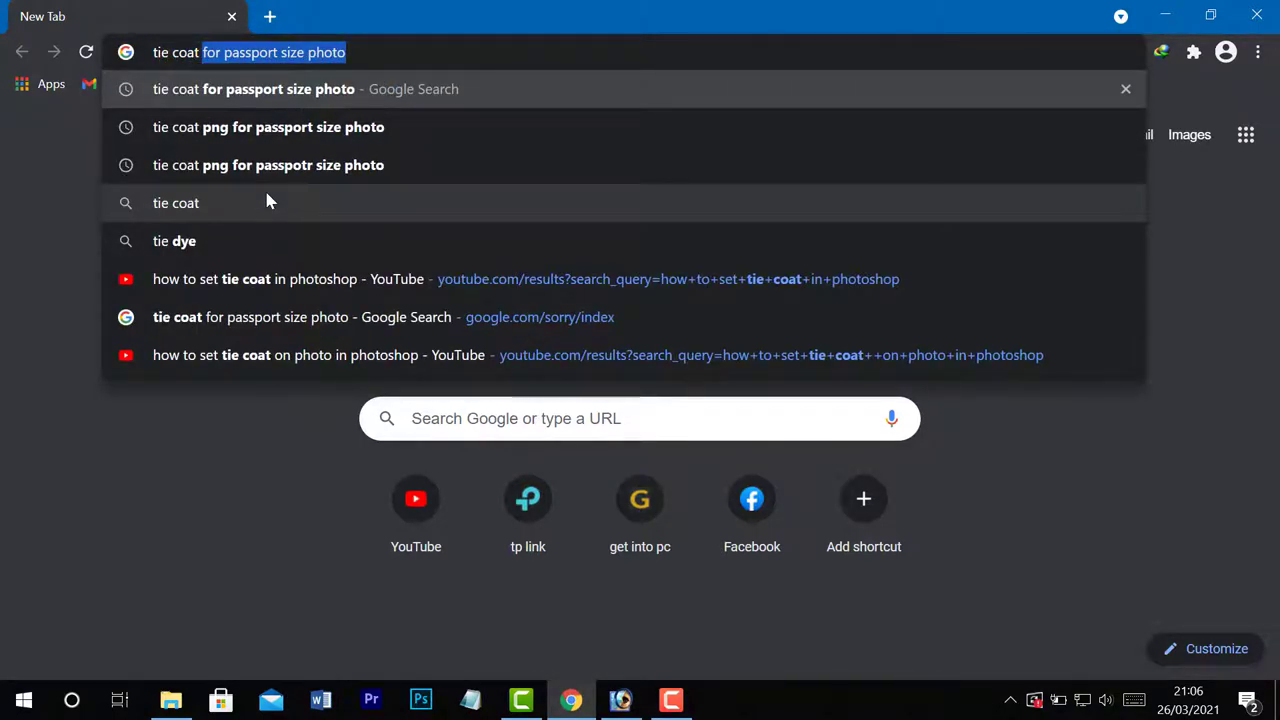
{"action": "type", "text": " for passpo"}
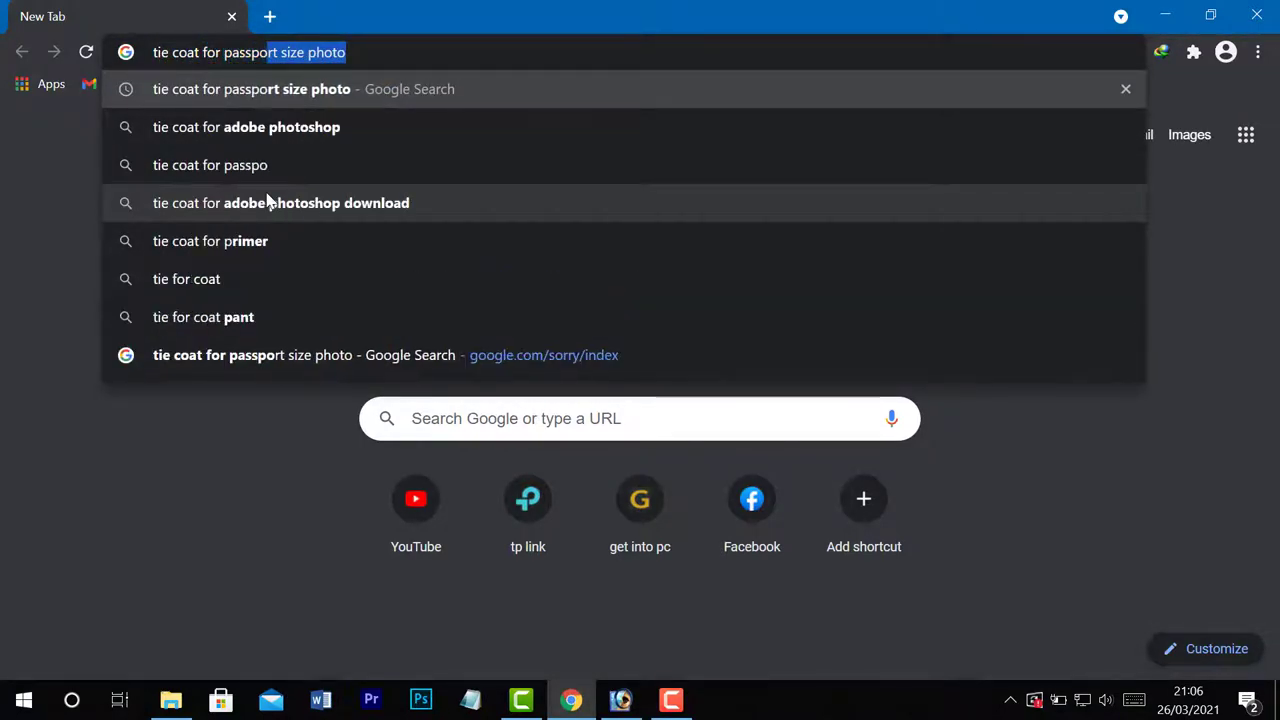
{"action": "type", "text": "rt si"}
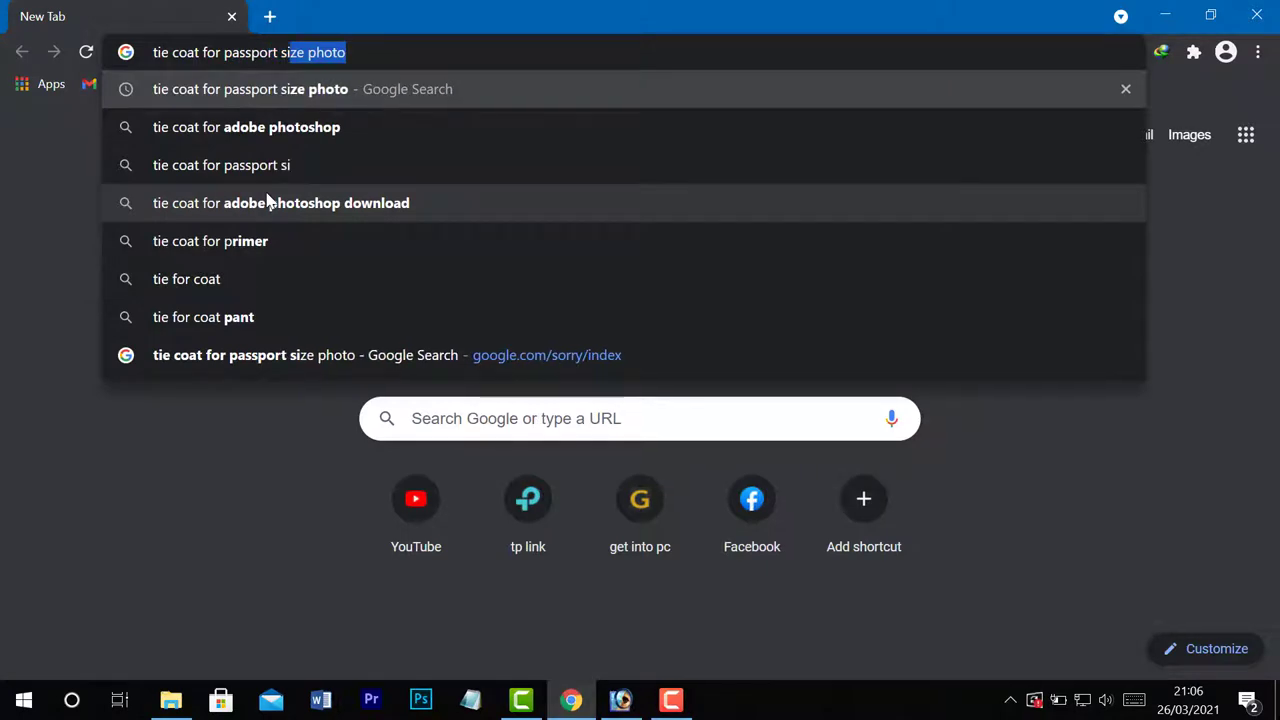
{"action": "type", "text": "ze"}
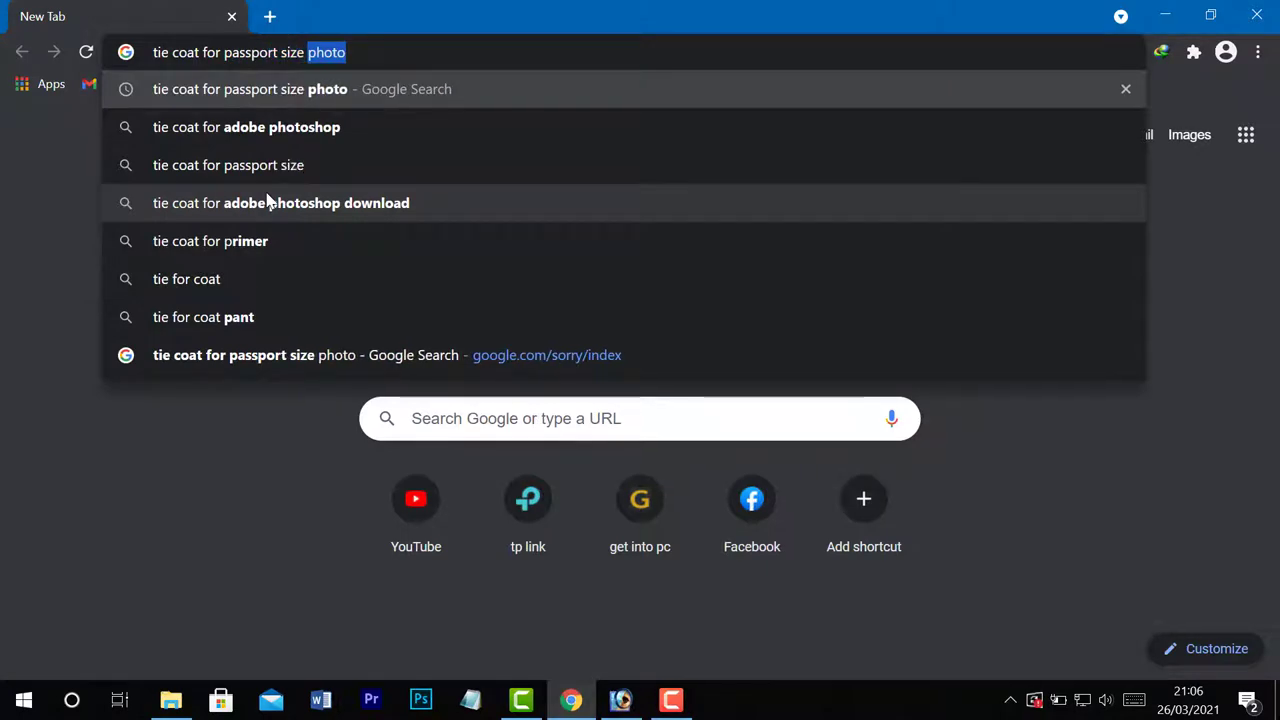
{"action": "key", "text": "Return"}
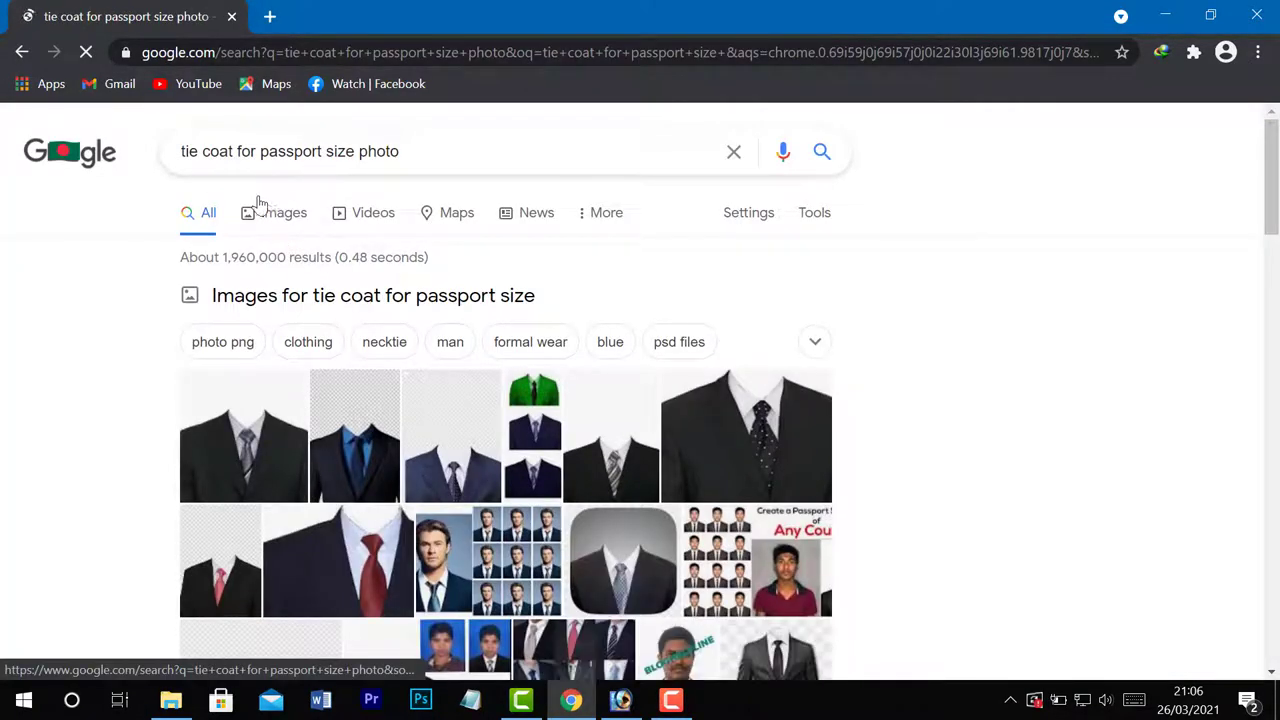
{"action": "scroll", "coordinate": [385, 489], "scroll_direction": "down", "scroll_amount": 3}
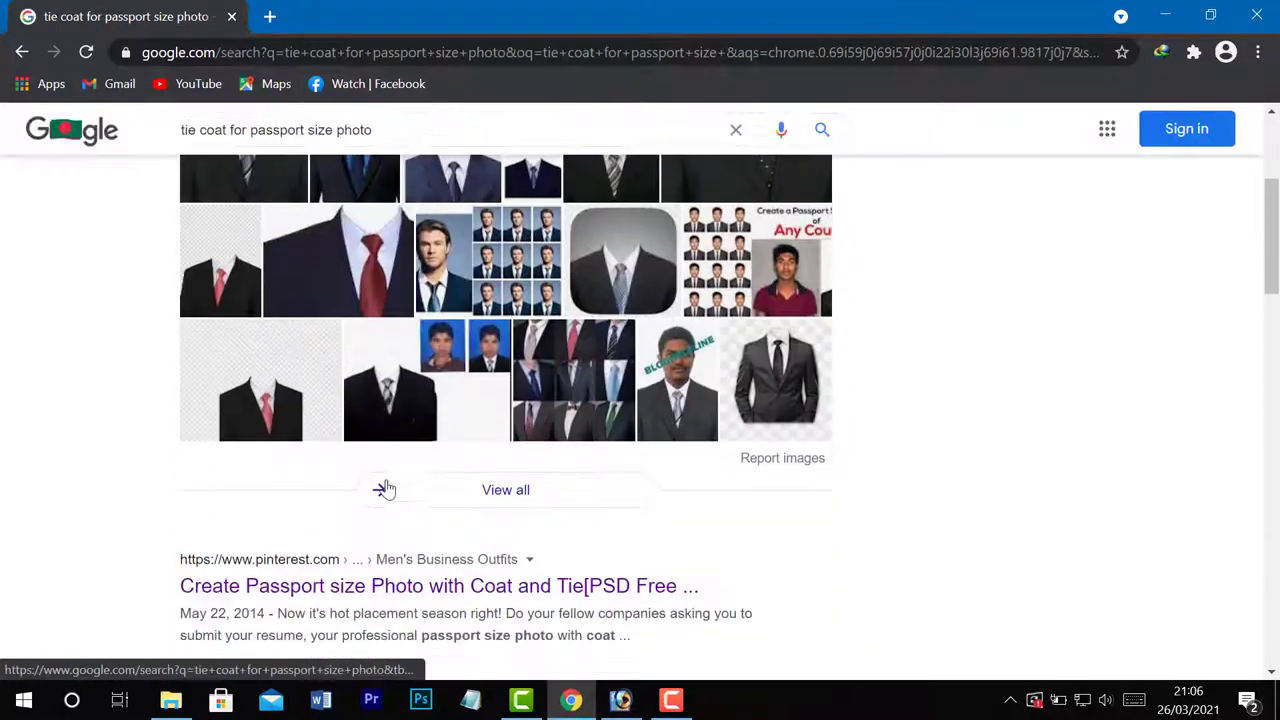
{"action": "scroll", "coordinate": [560, 402], "scroll_direction": "up", "scroll_amount": 2}
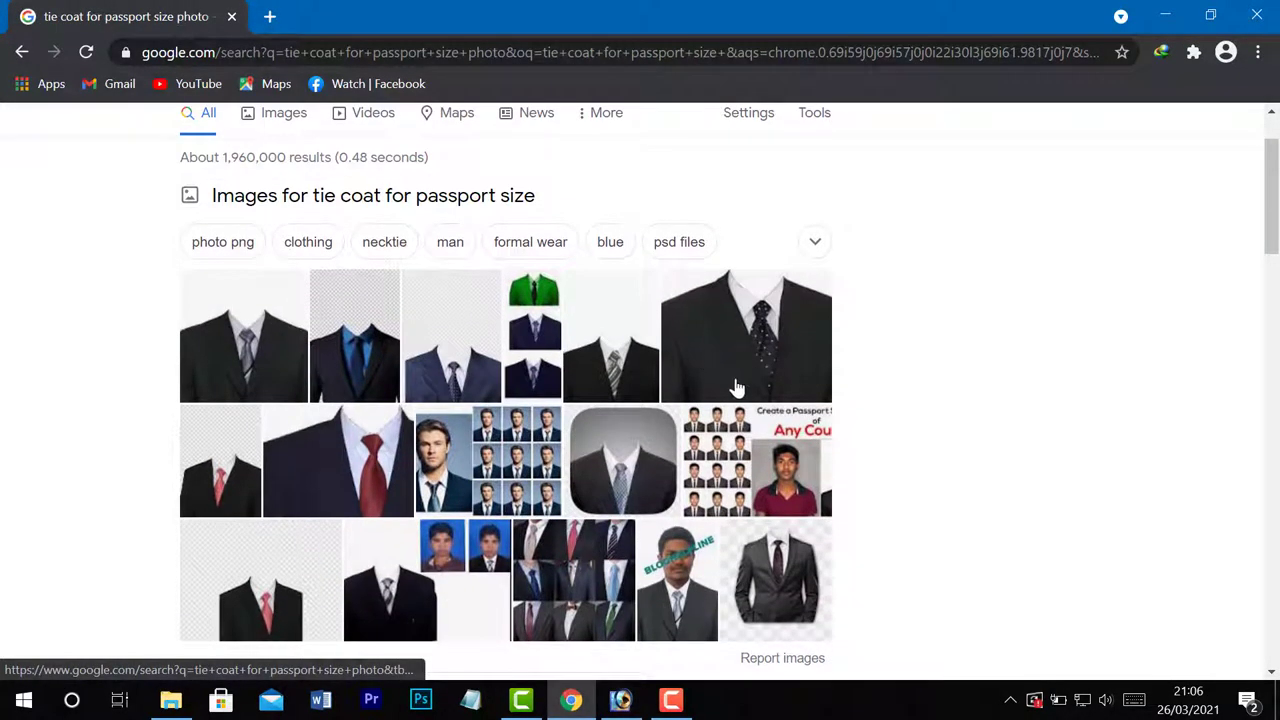
{"action": "scroll", "coordinate": [735, 388], "scroll_direction": "down", "scroll_amount": 1}
{"action": "scroll", "coordinate": [160, 423], "scroll_direction": "up", "scroll_amount": 2}
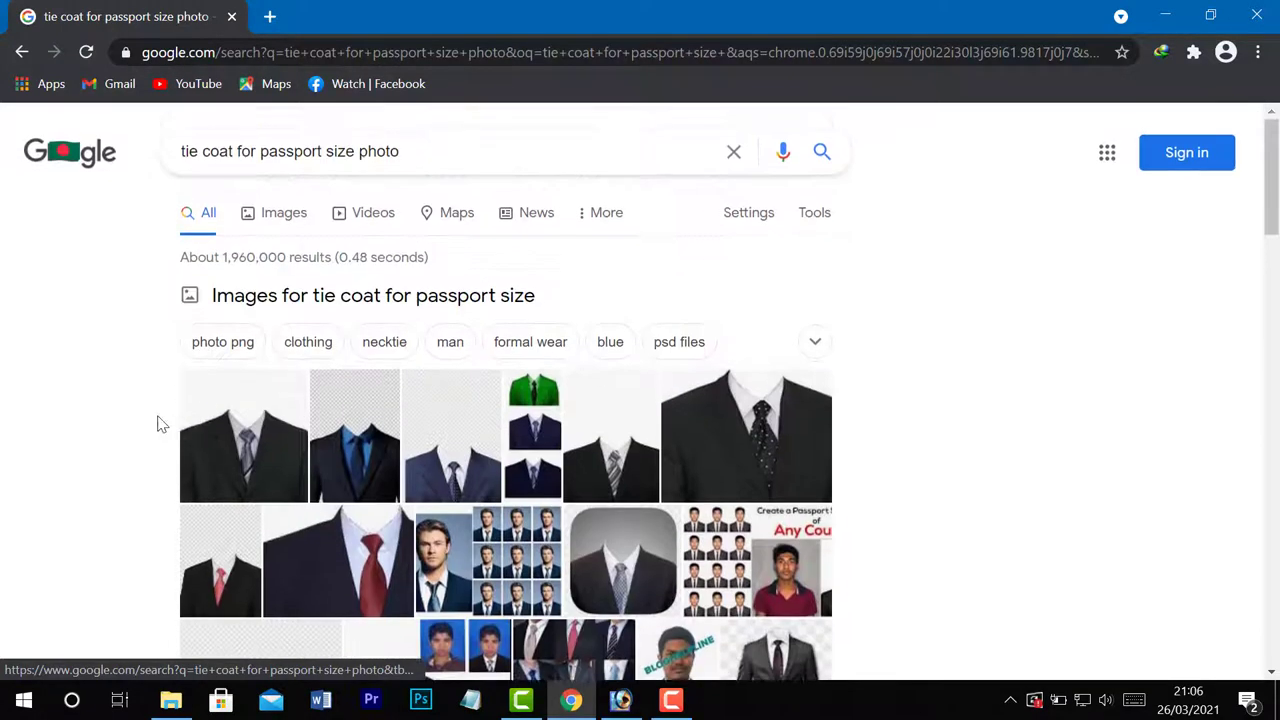
Preview the first black suit-and-grey-tie image and drag it out of Chrome.
{"action": "left_click", "coordinate": [252, 446]}
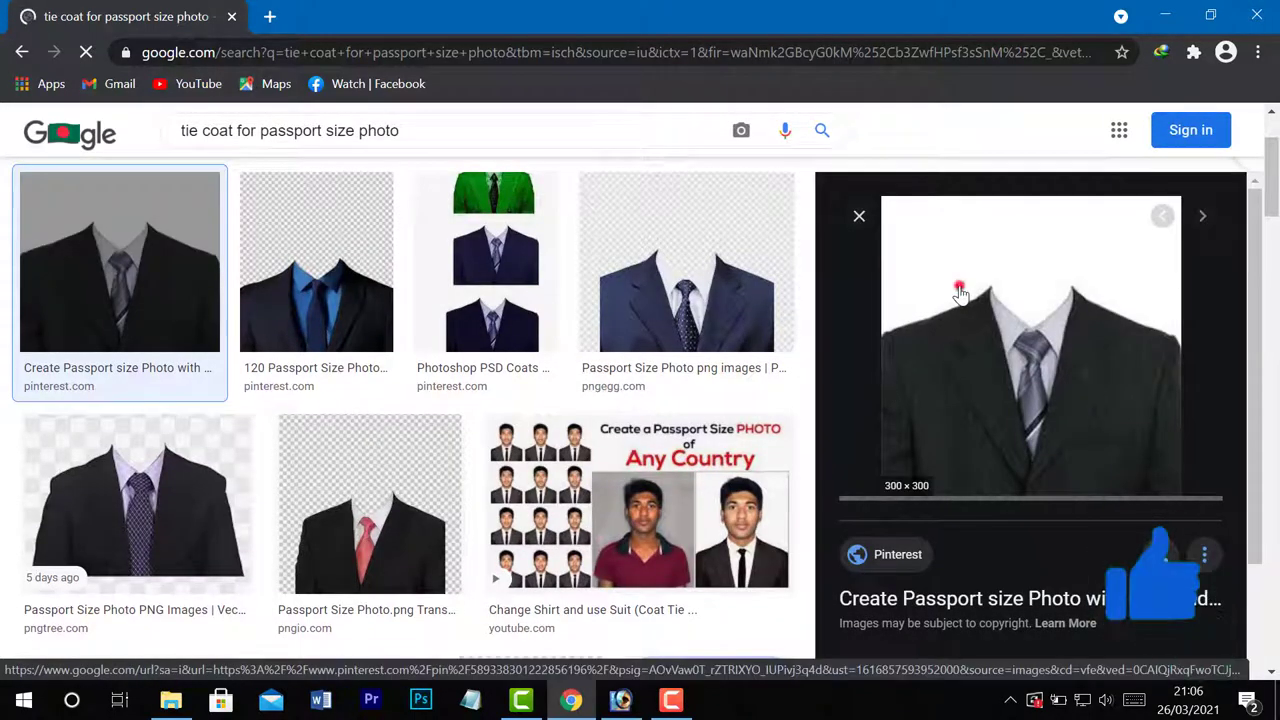
{"action": "mouse_move", "coordinate": [960, 295]}
{"action": "left_mouse_down"}
{"action": "mouse_move", "coordinate": [588, 253]}
{"action": "mouse_move", "coordinate": [608, 114]}
{"action": "left_mouse_up"}
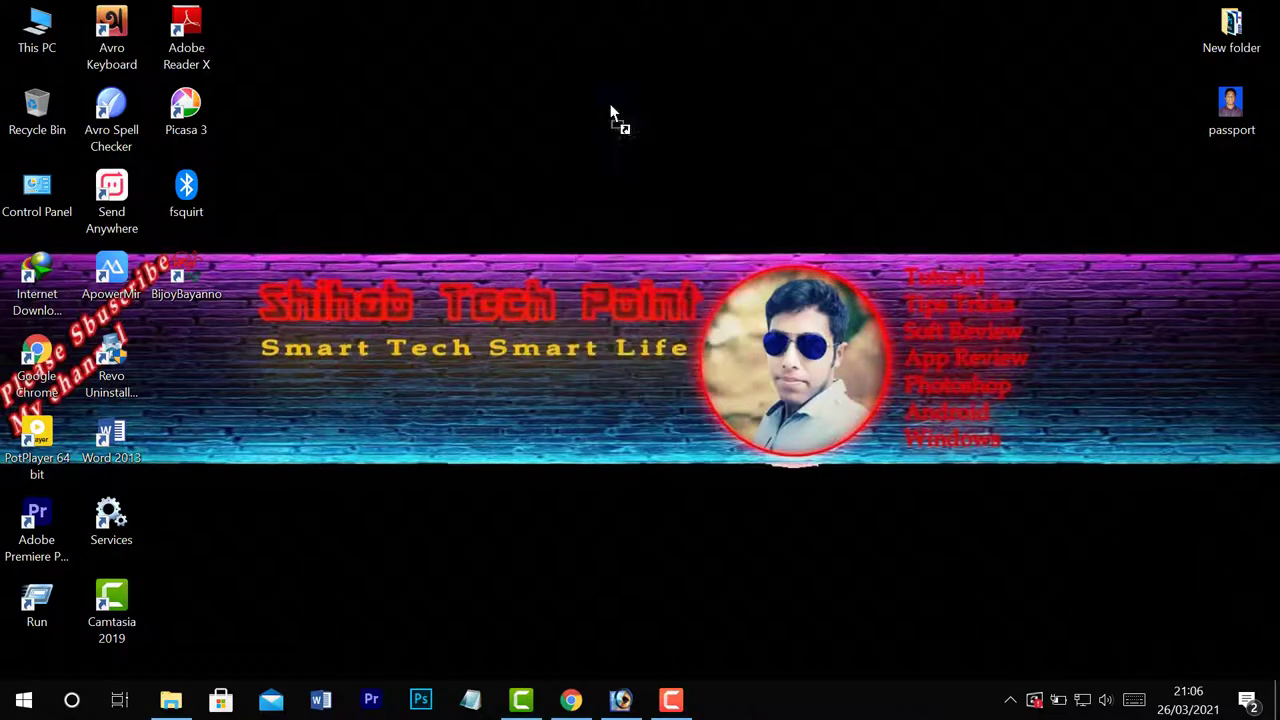
Save the suit image to the desktop as download.jpg, verify it's JPG, and open it in Photoshop.
{"action": "left_click", "coordinate": [779, 131]}
{"action": "right_click", "coordinate": [634, 110]}
{"action": "left_click", "coordinate": [688, 688]}
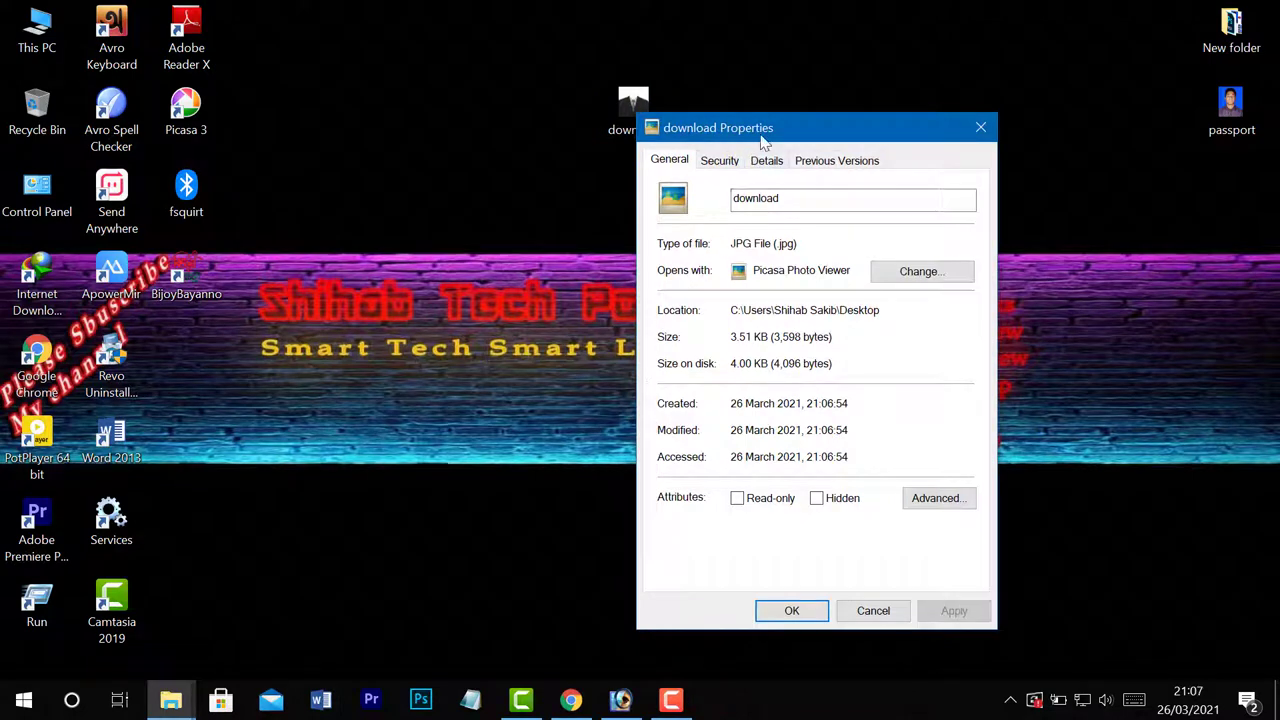
{"action": "left_click_drag", "start_coordinate": [762, 136], "coordinate": [790, 125]}
{"action": "double_click", "coordinate": [810, 227]}
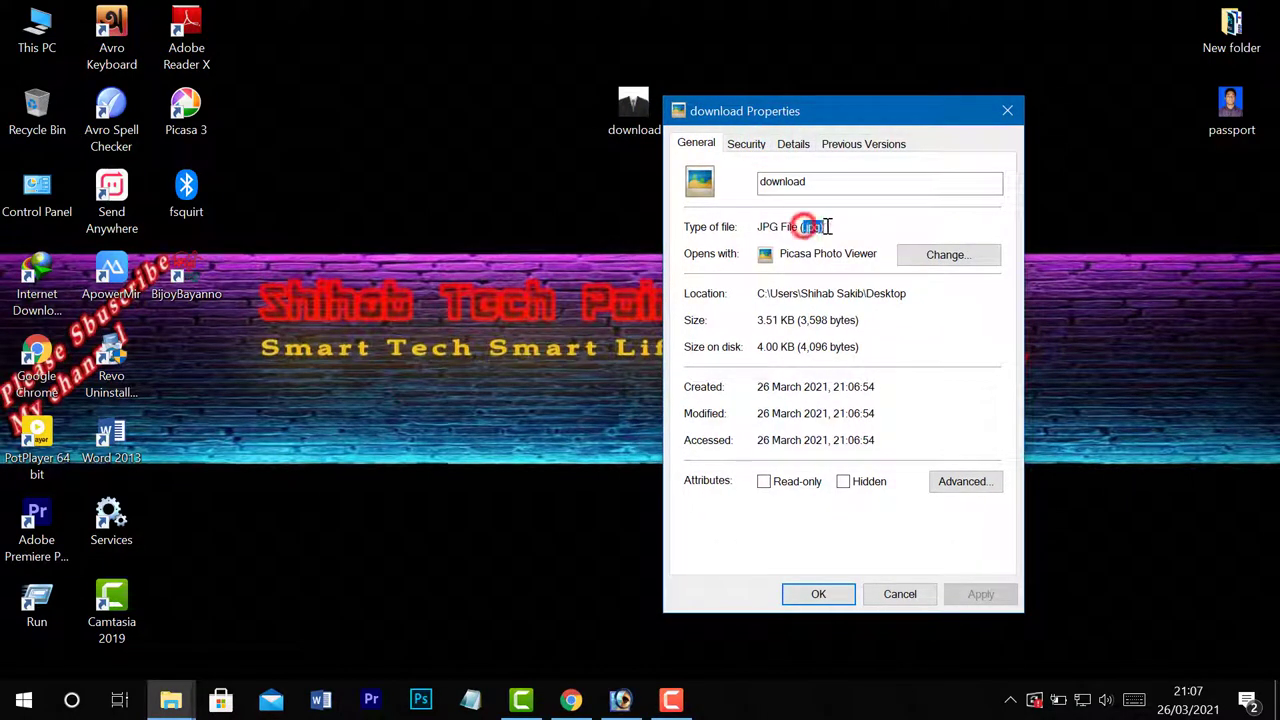
{"action": "left_click", "coordinate": [818, 594]}
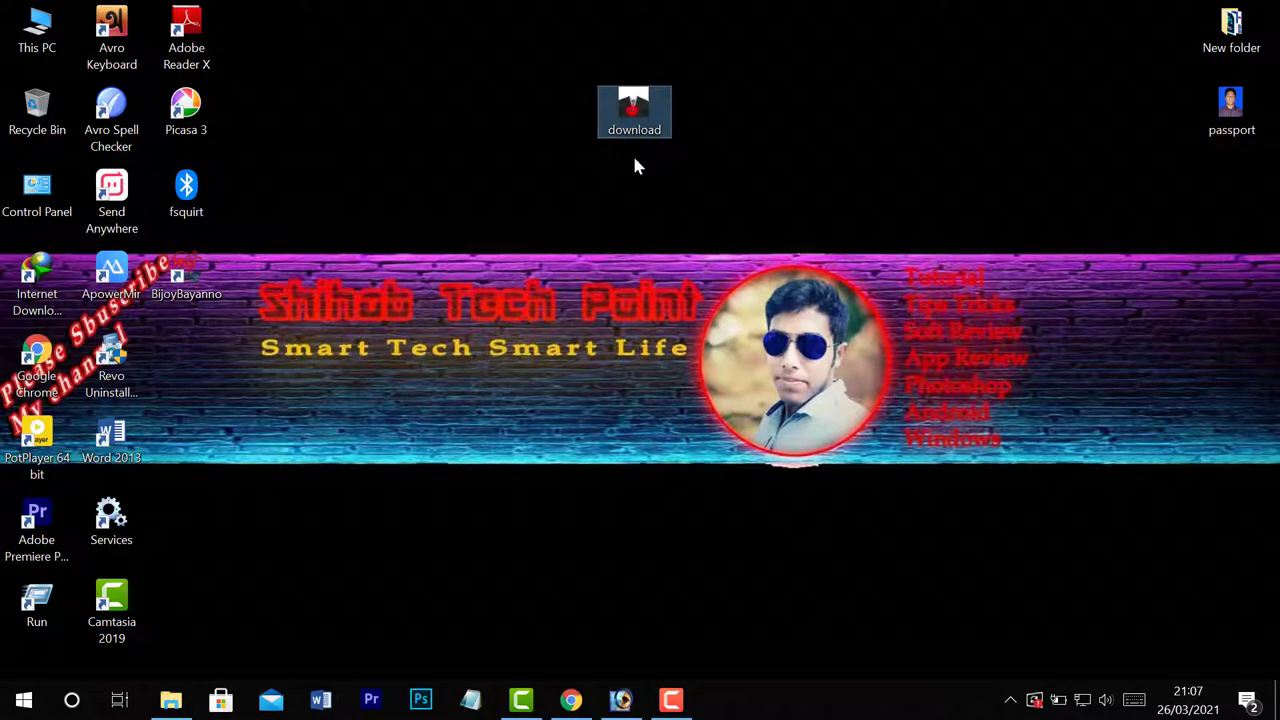
{"action": "mouse_move", "coordinate": [634, 110]}
{"action": "left_mouse_down"}
{"action": "mouse_move", "coordinate": [614, 644]}
{"action": "mouse_move", "coordinate": [622, 202]}
{"action": "left_mouse_up"}
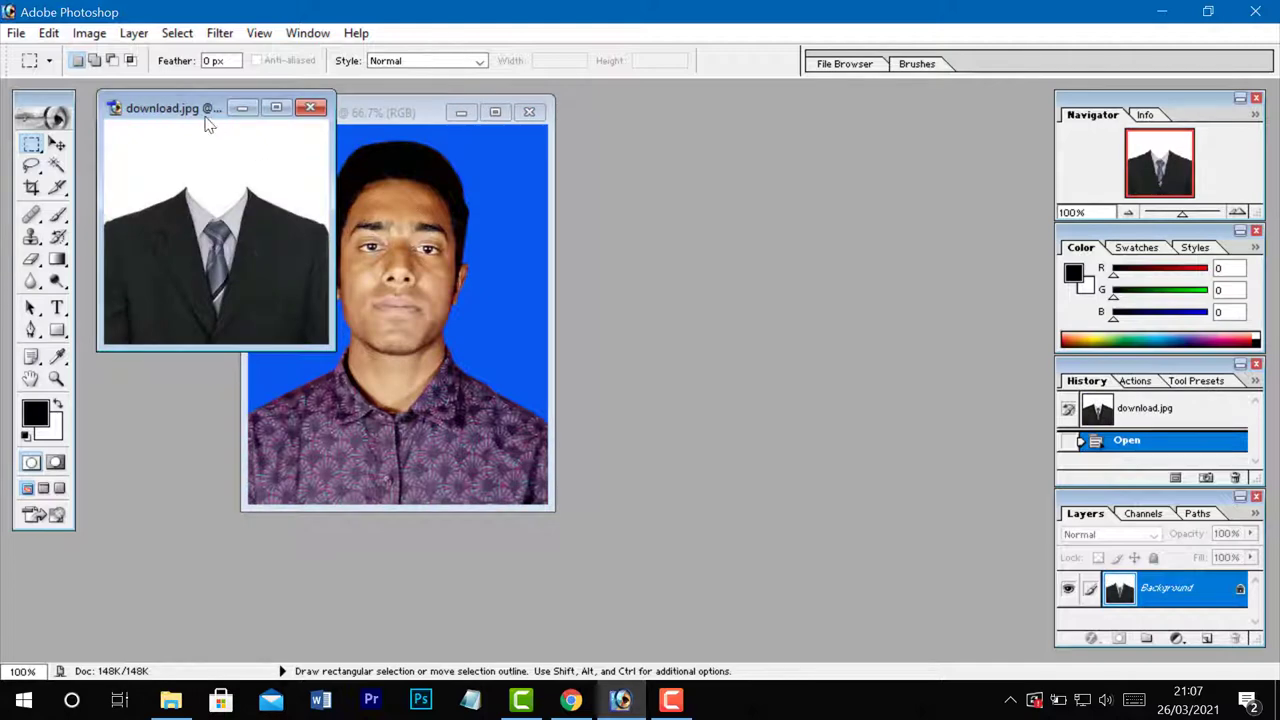
Maximize the suit image window and fit it to the screen.
{"action": "left_click_drag", "start_coordinate": [207, 122], "coordinate": [721, 138]}
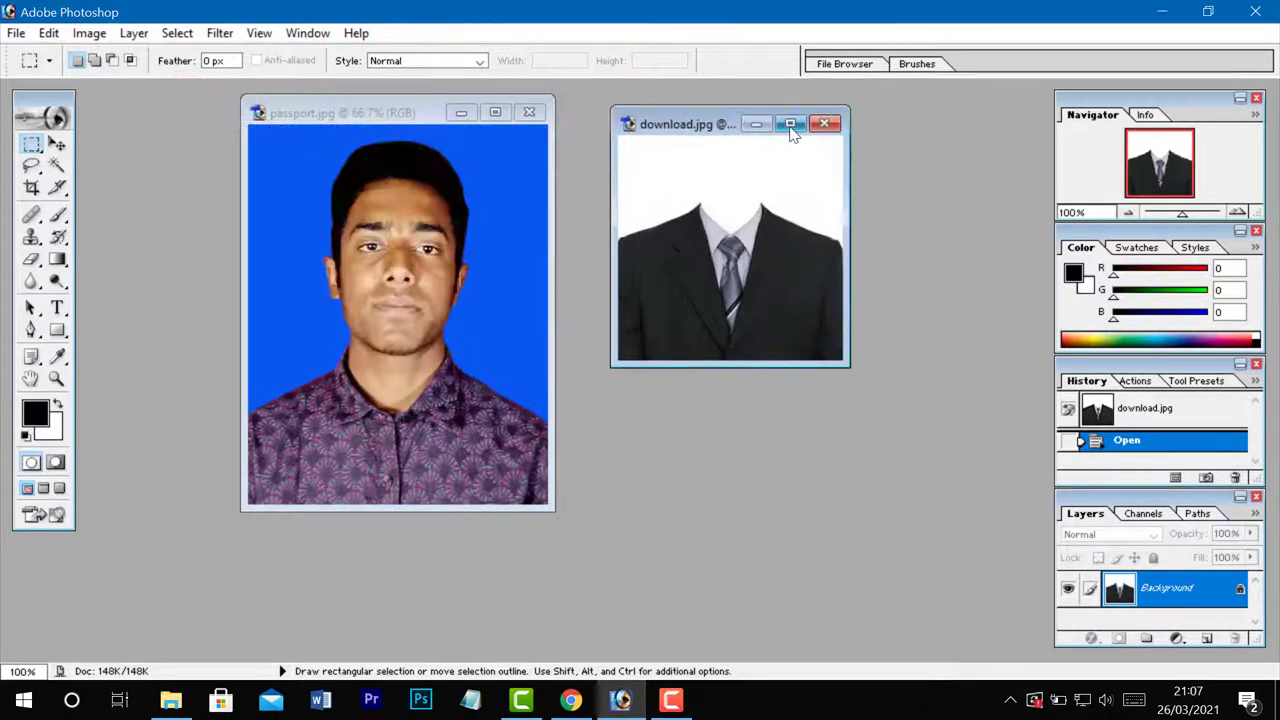
{"action": "left_click", "coordinate": [790, 124]}
{"action": "key", "text": "ctrl+0"}
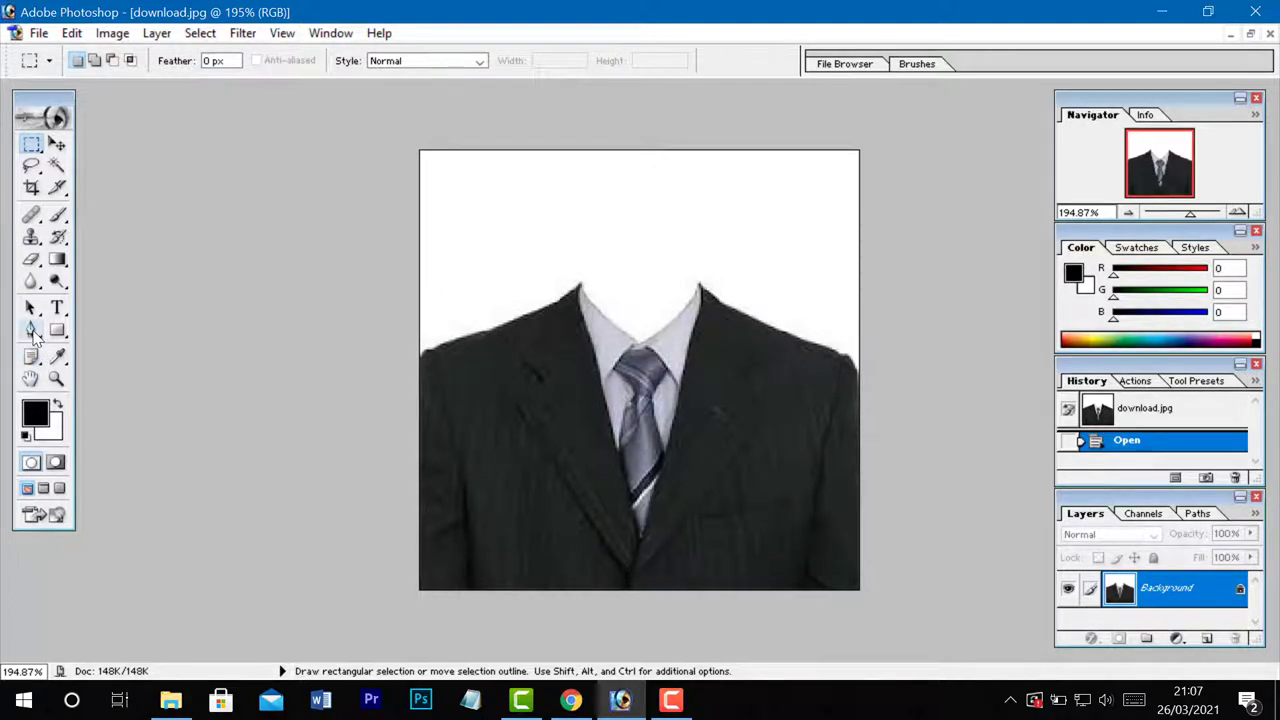
Trace Pen shape anchors along the suit's left shoulder and down the left collar.
{"action": "left_click", "coordinate": [31, 331]}
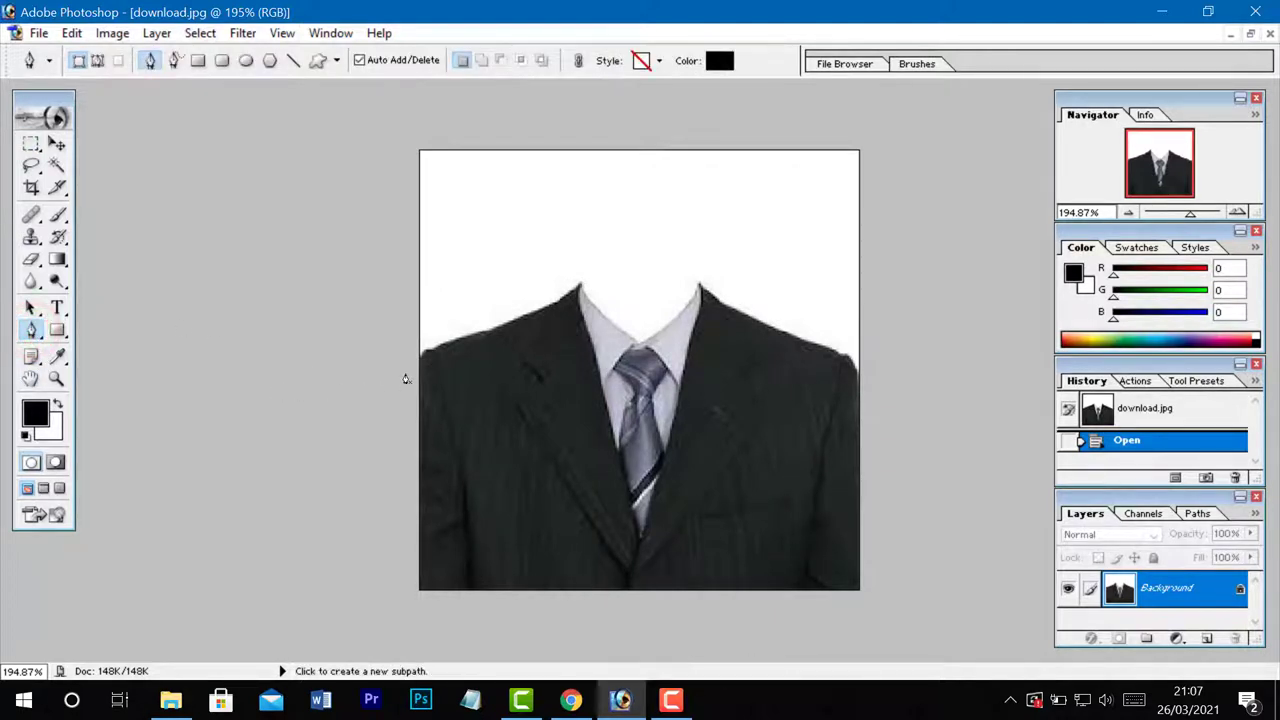
{"action": "key", "text": "ctrl+0"}
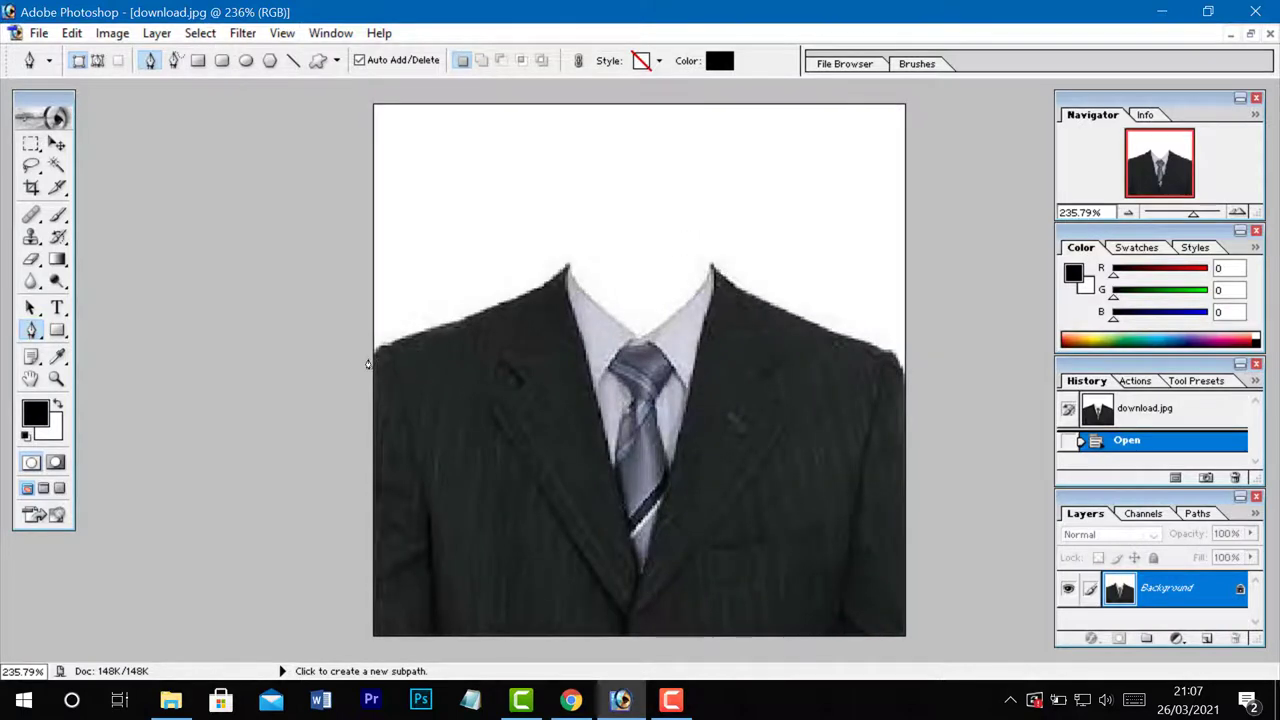
{"action": "left_click", "coordinate": [377, 358]}
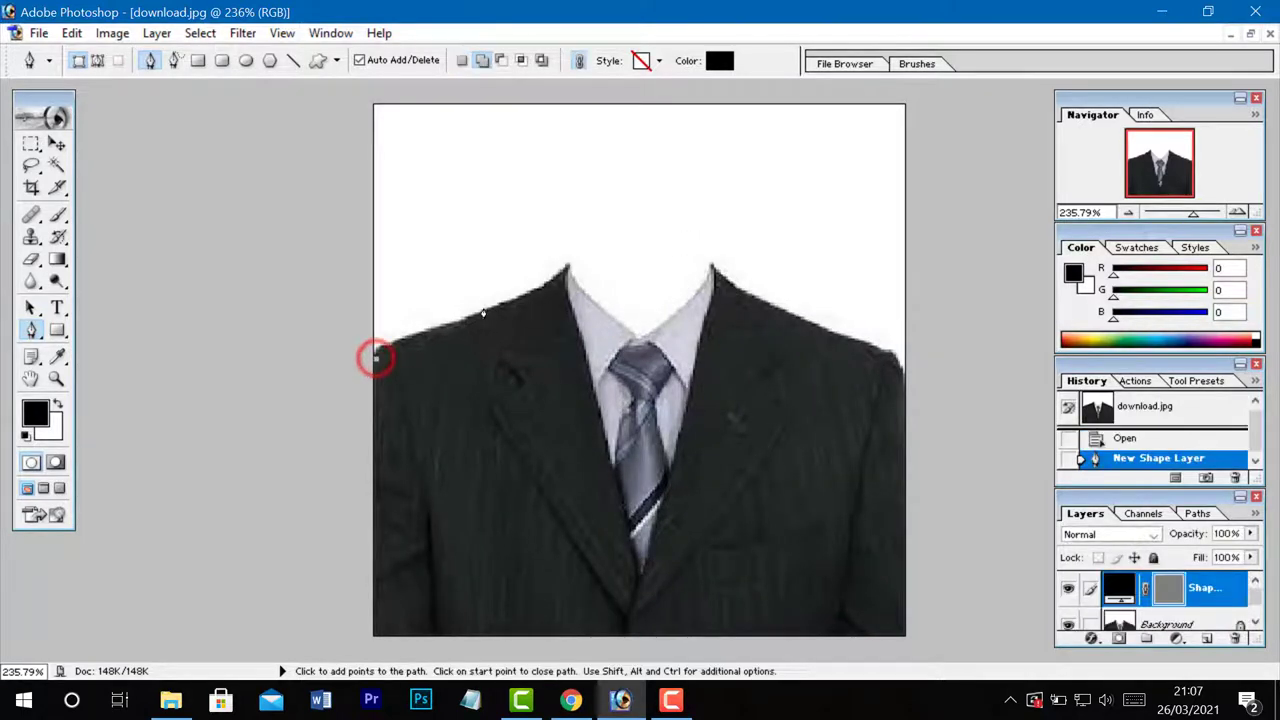
{"action": "left_click_drag", "start_coordinate": [541, 291], "coordinate": [551, 284]}
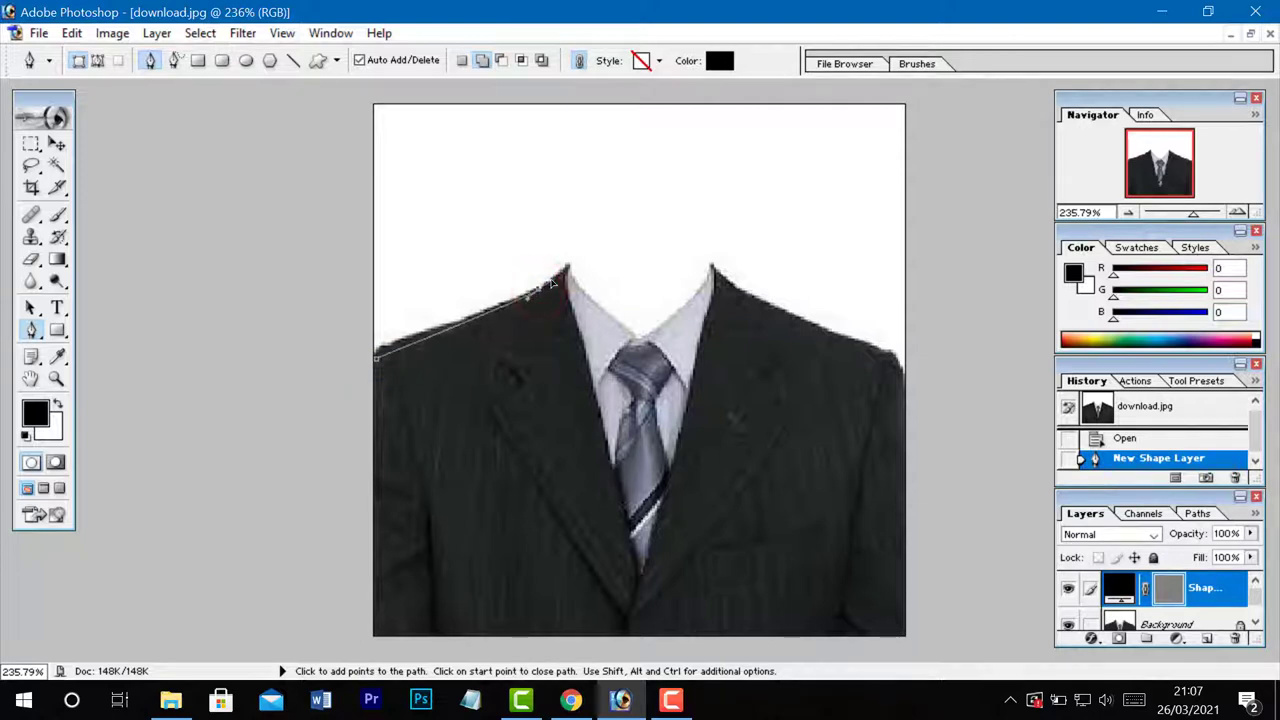
{"action": "left_click_drag", "start_coordinate": [553, 283], "coordinate": [553, 284]}
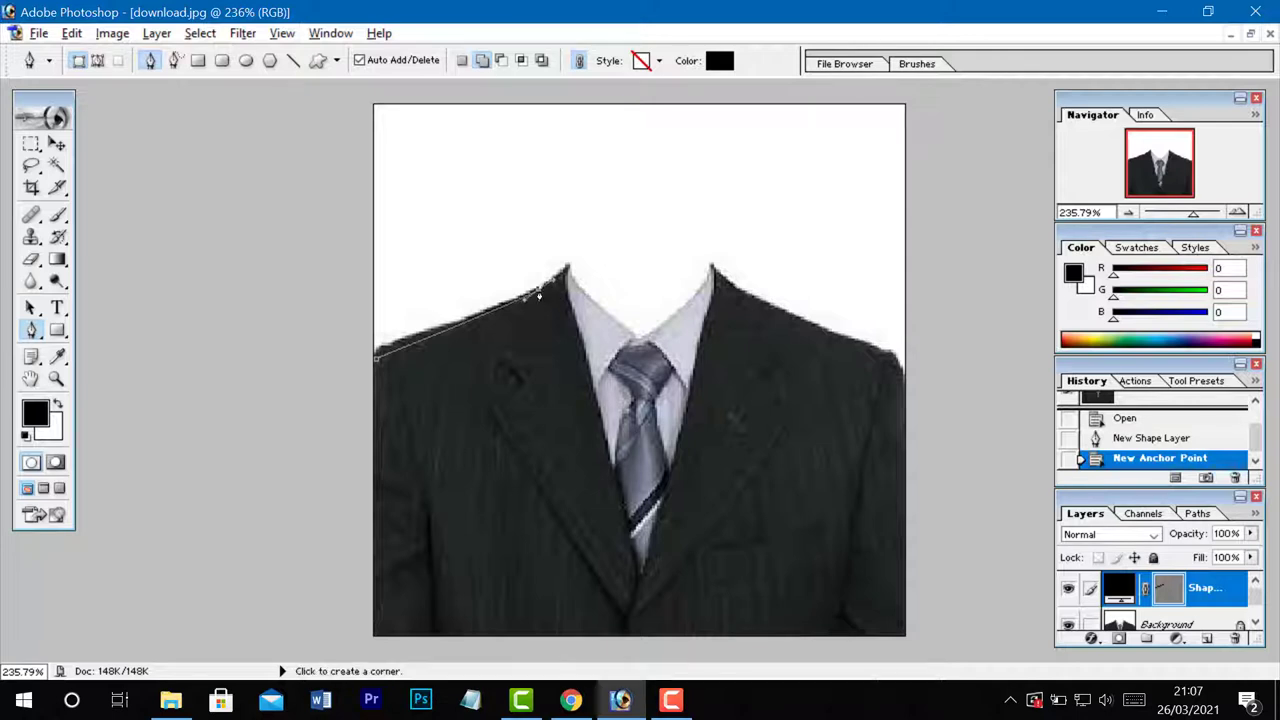
{"action": "left_click", "coordinate": [540, 290]}
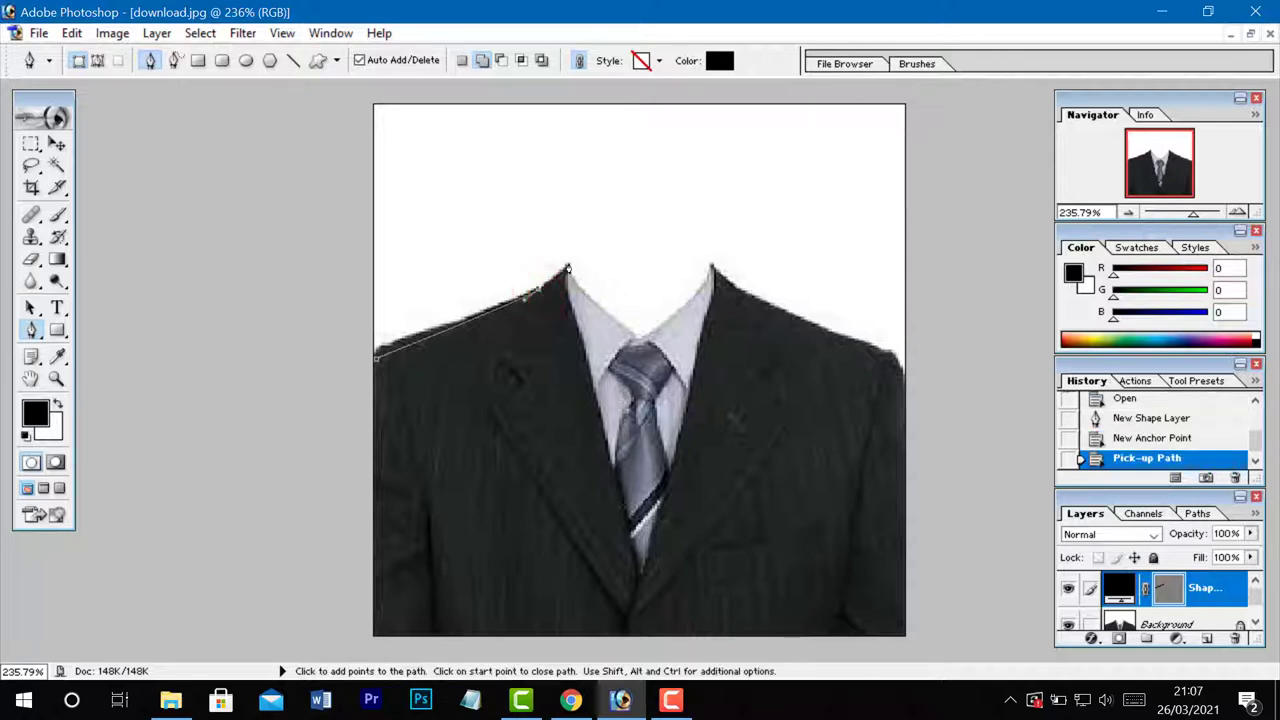
{"action": "left_click", "coordinate": [568, 263]}
{"action": "left_click_drag", "start_coordinate": [568, 263], "coordinate": [571, 251]}
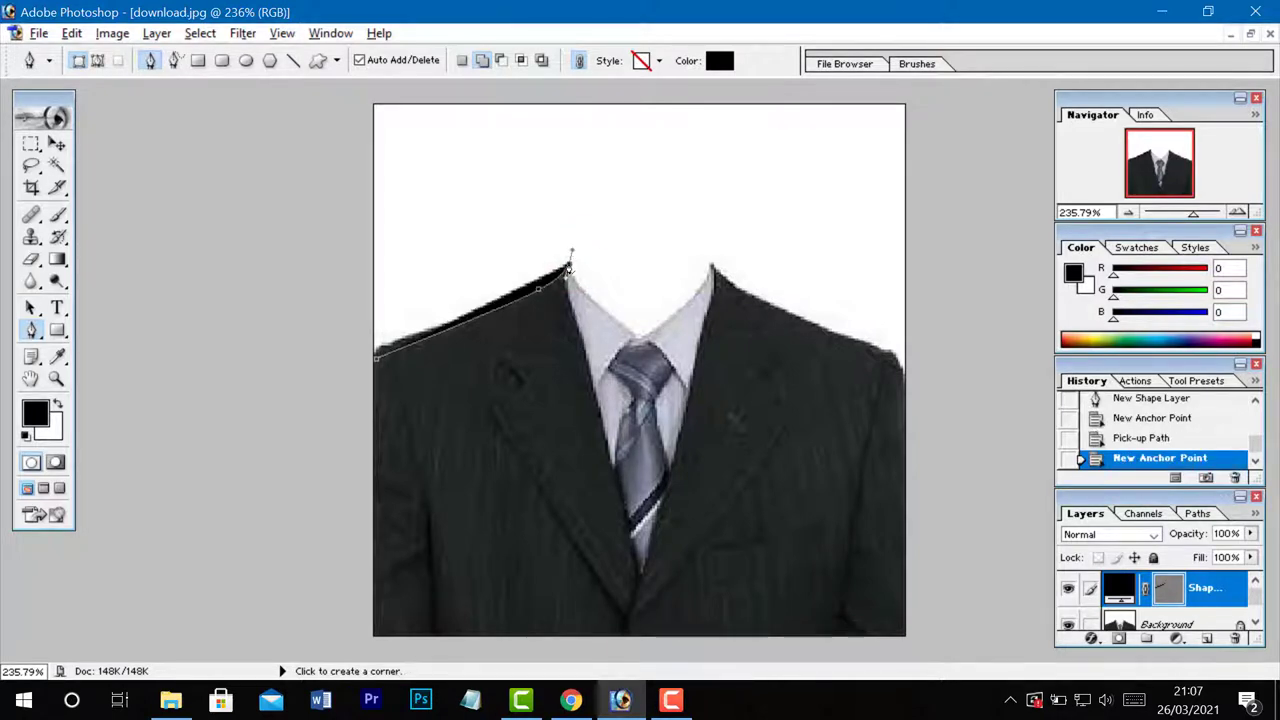
{"action": "left_click", "coordinate": [567, 264]}
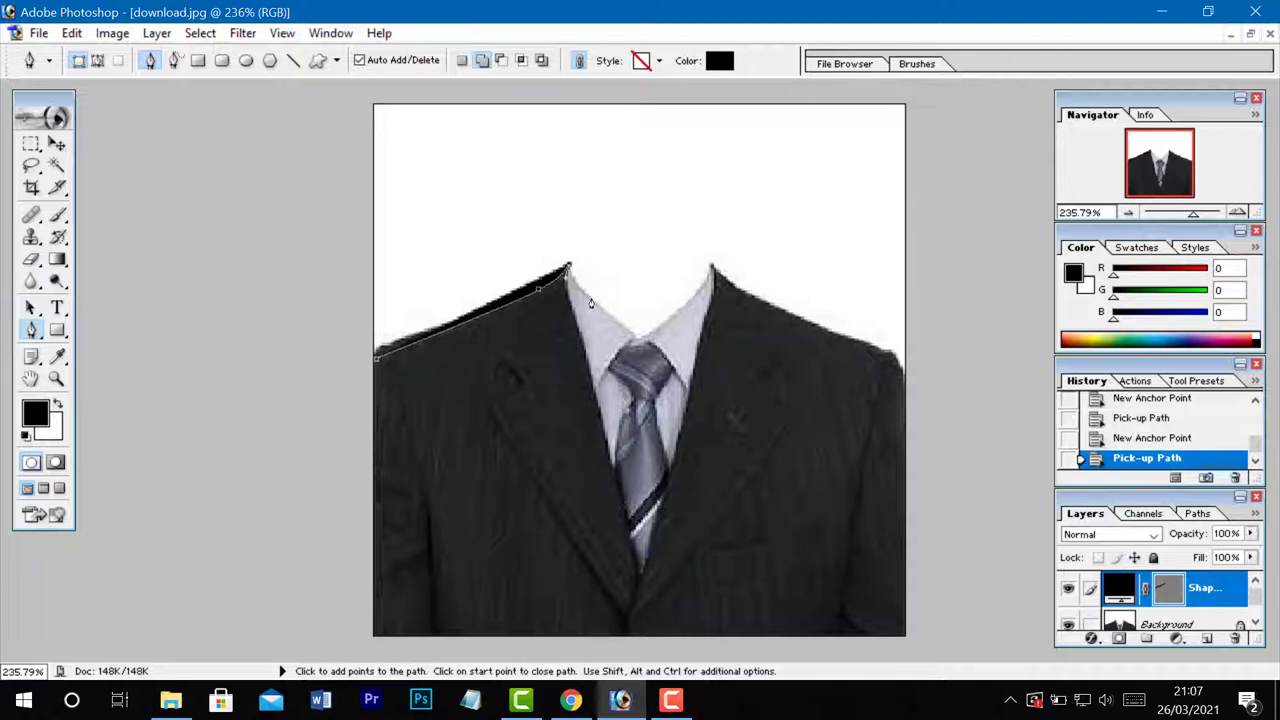
{"action": "left_click", "coordinate": [590, 305]}
{"action": "left_click", "coordinate": [589, 302]}
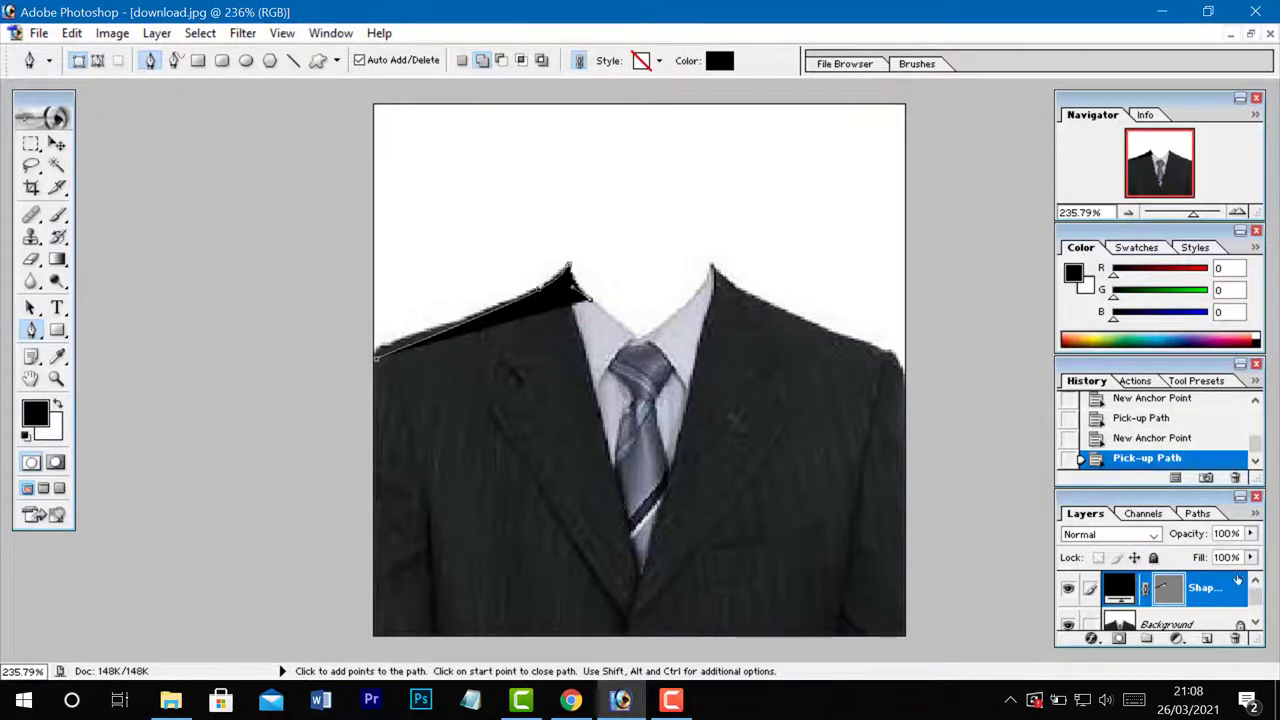
{"action": "left_click", "coordinate": [1238, 558]}
Set Shape 1's fill to 0% and continue the outline past the tie knot and right collar.
{"action": "type", "text": "0"}
{"action": "key", "text": "Return"}
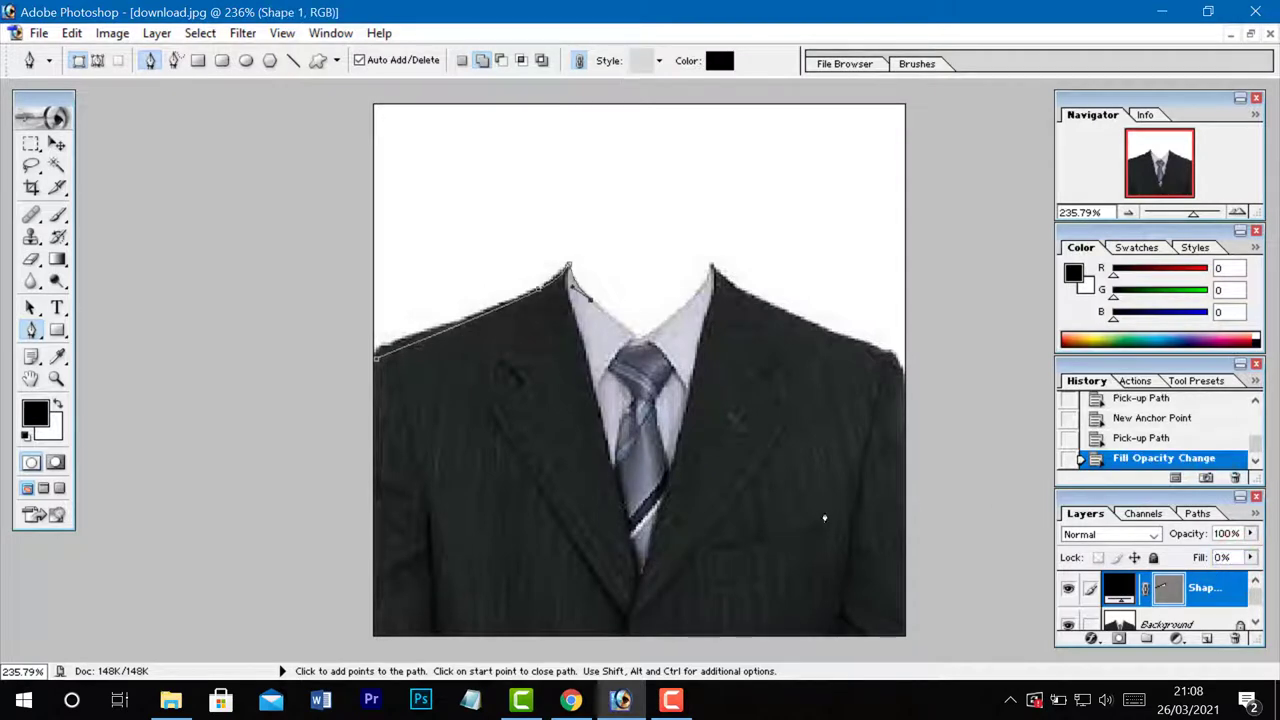
{"action": "left_click", "coordinate": [634, 338]}
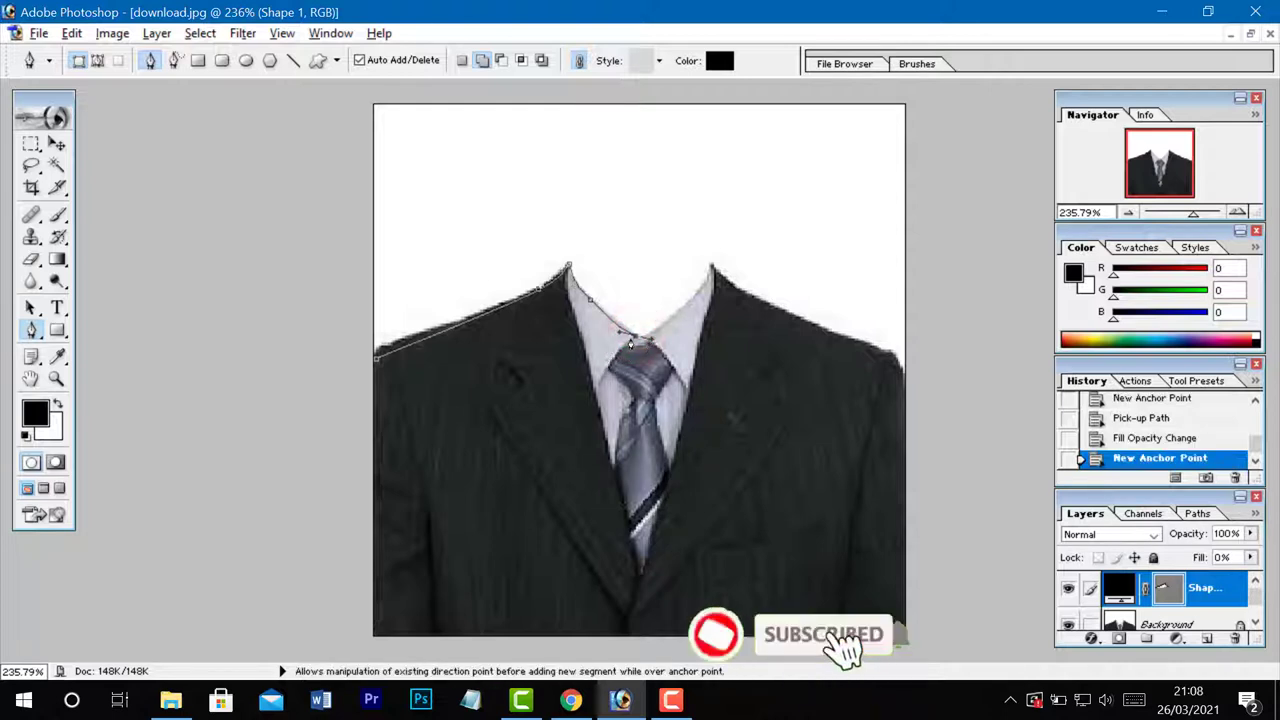
{"action": "left_click", "coordinate": [634, 338]}
{"action": "left_click_drag", "start_coordinate": [705, 283], "coordinate": [718, 257]}
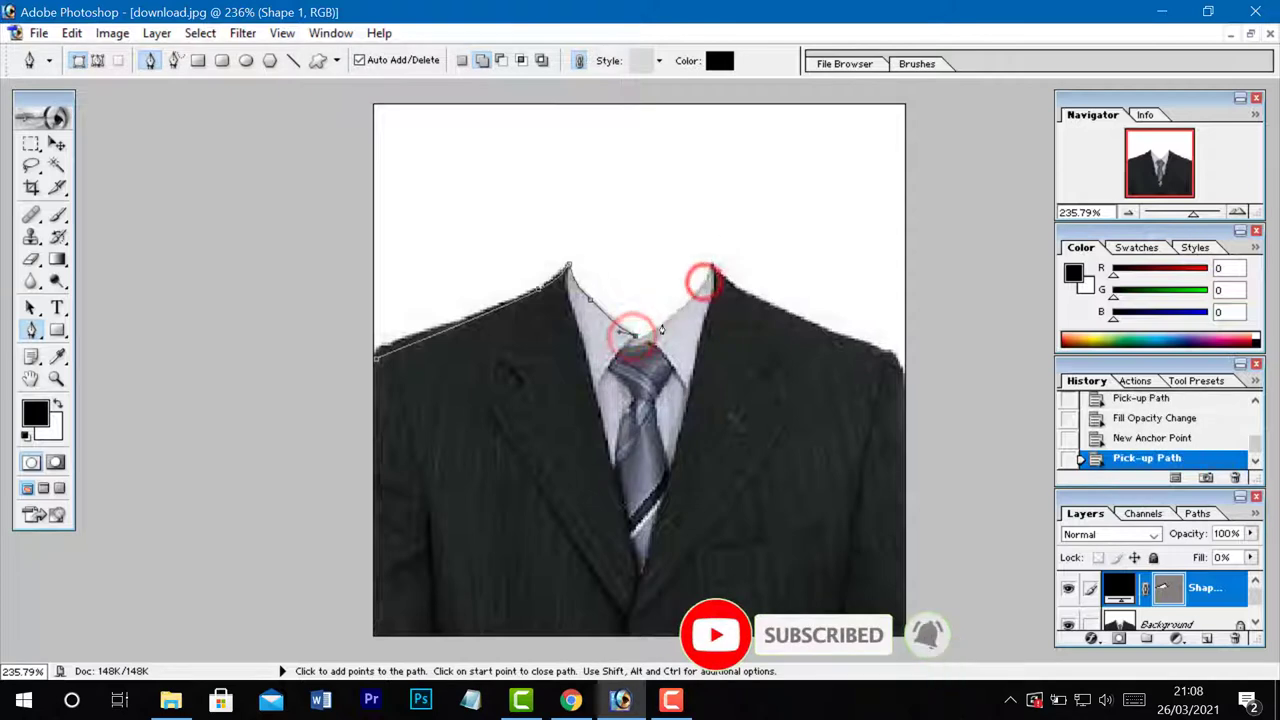
{"action": "left_click", "coordinate": [660, 324]}
{"action": "left_click", "coordinate": [710, 265]}
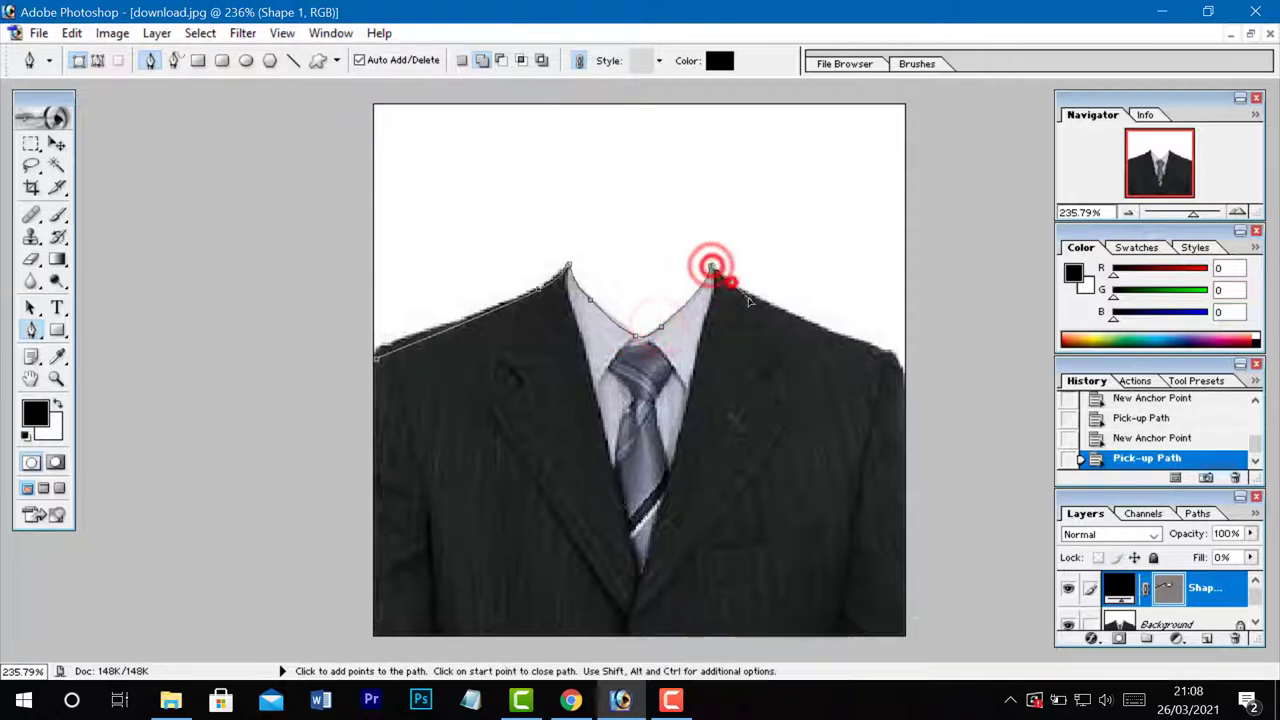
Extend the outline over the right shoulder and both bottom corners, then close the path.
{"action": "left_click", "coordinate": [856, 342]}
{"action": "left_click", "coordinate": [900, 372]}
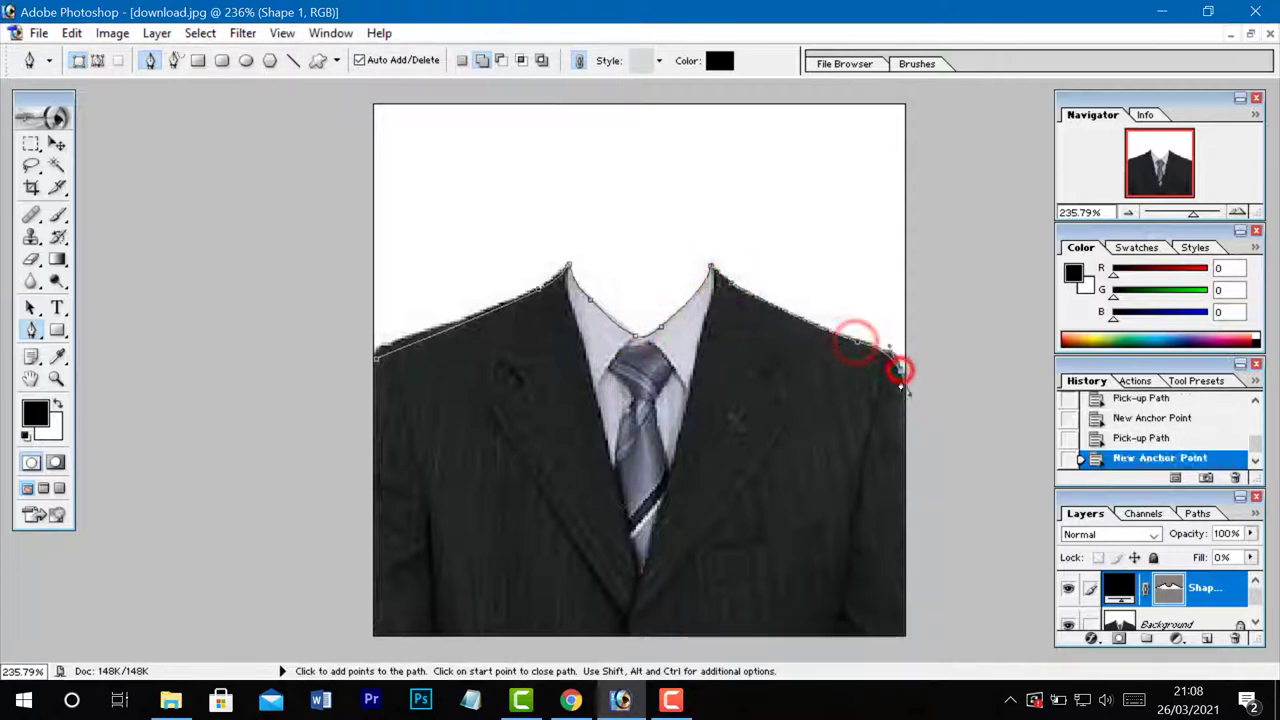
{"action": "left_click", "coordinate": [905, 634]}
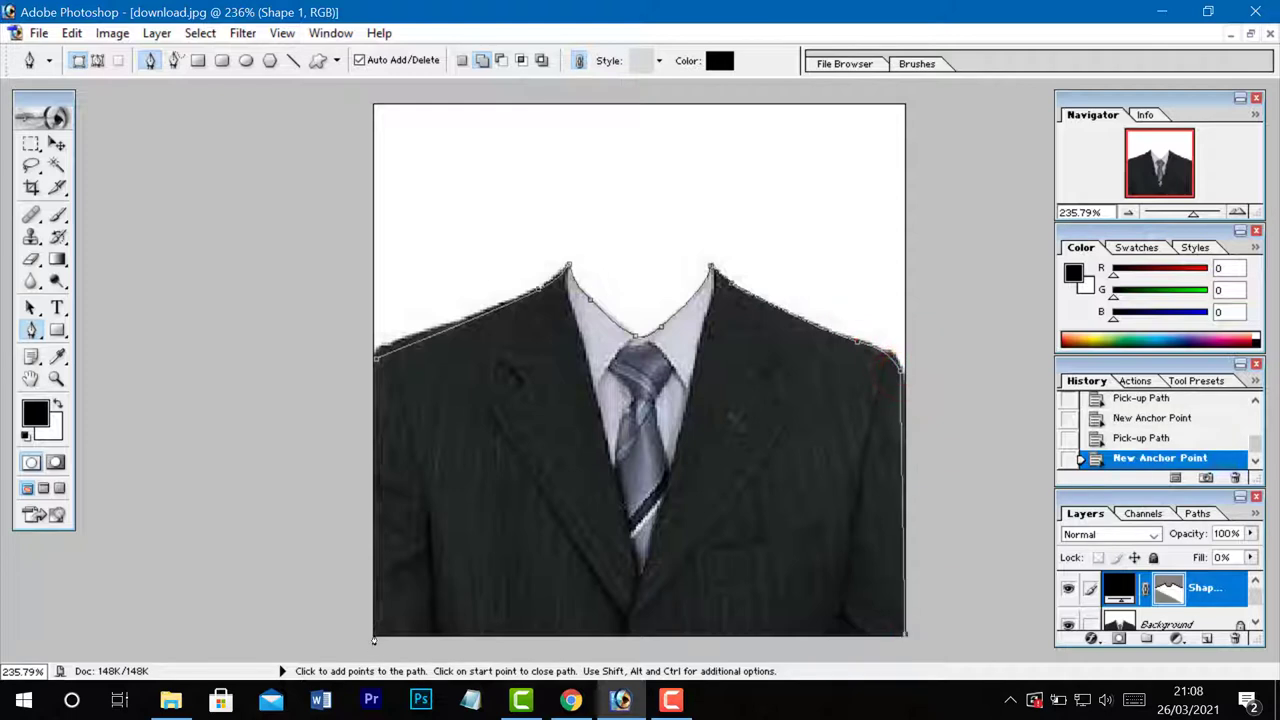
{"action": "left_click", "coordinate": [374, 636]}
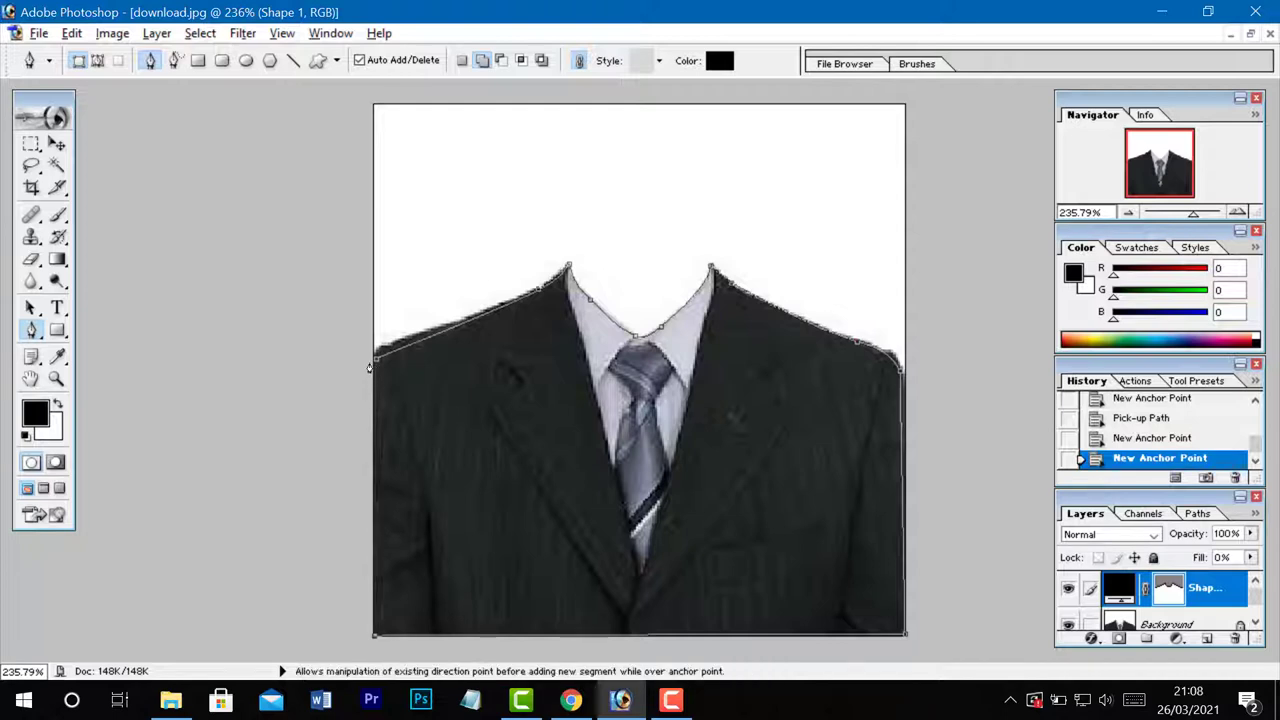
{"action": "scroll", "coordinate": [368, 373], "scroll_direction": "up", "scroll_amount": 1}
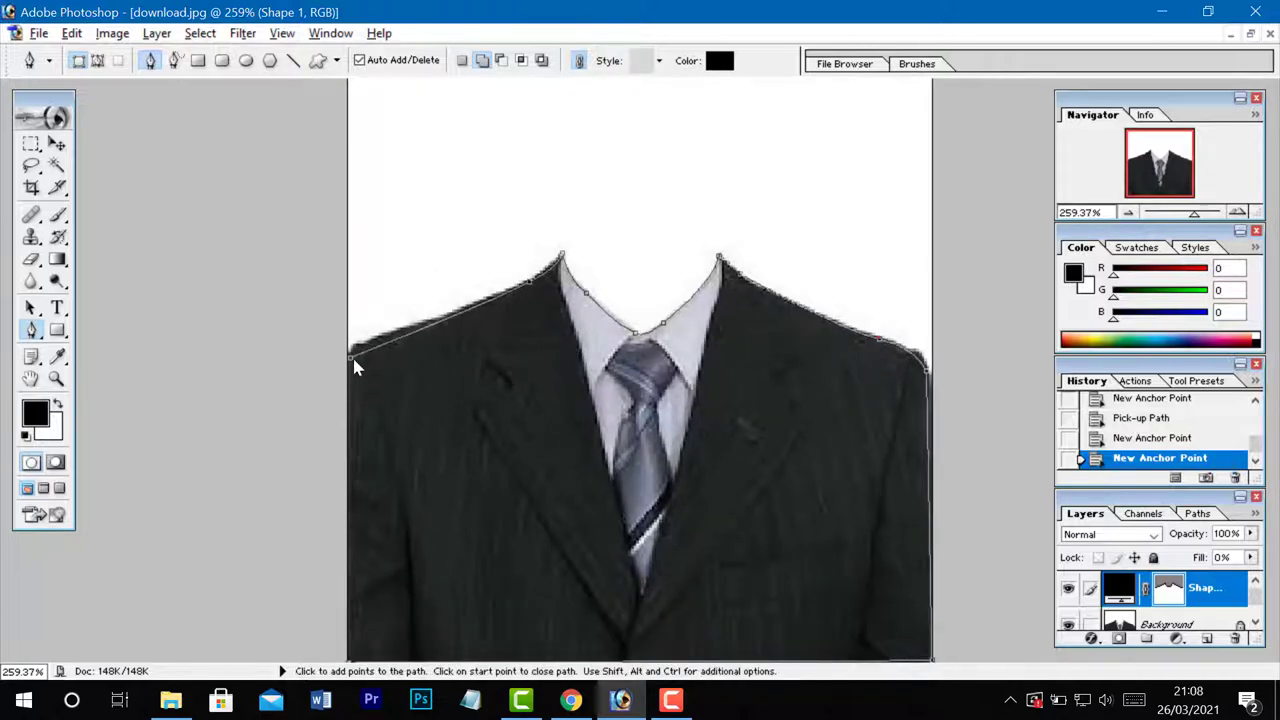
{"action": "left_click", "coordinate": [350, 356]}
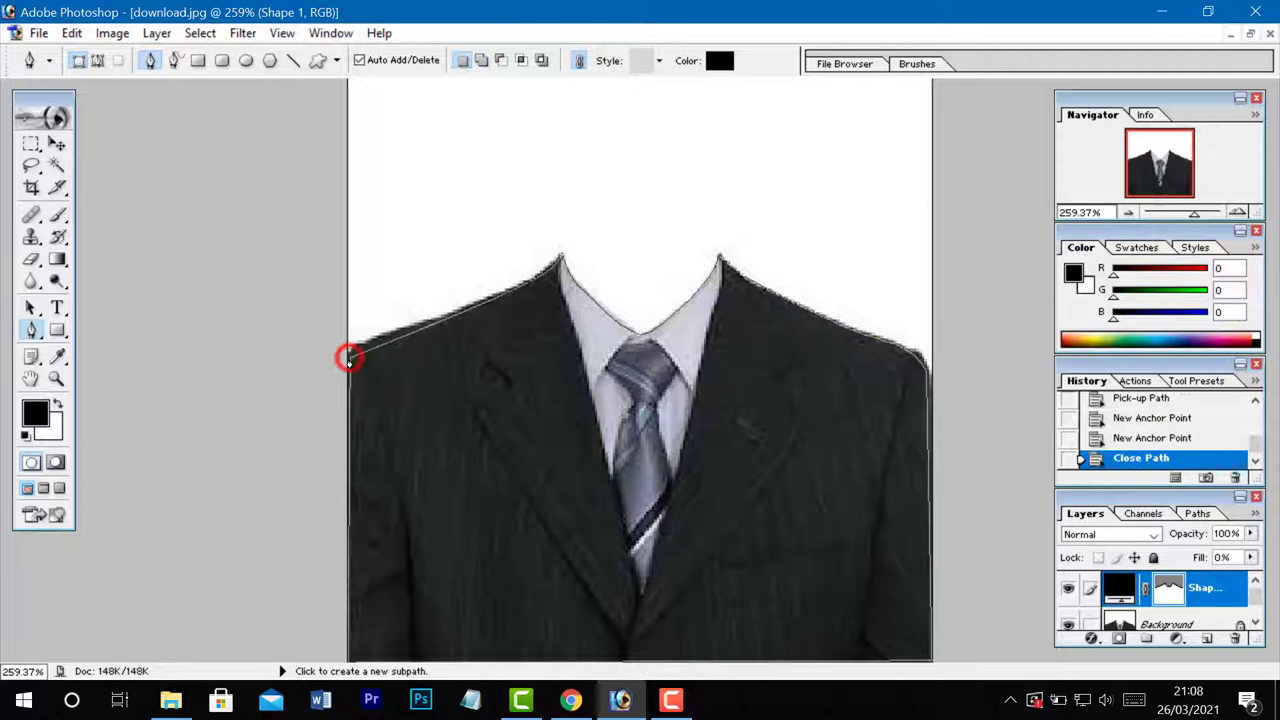
Use Make Selection on the suit path with a Feather Radius of 1 pixel.
{"action": "right_click", "coordinate": [440, 388]}
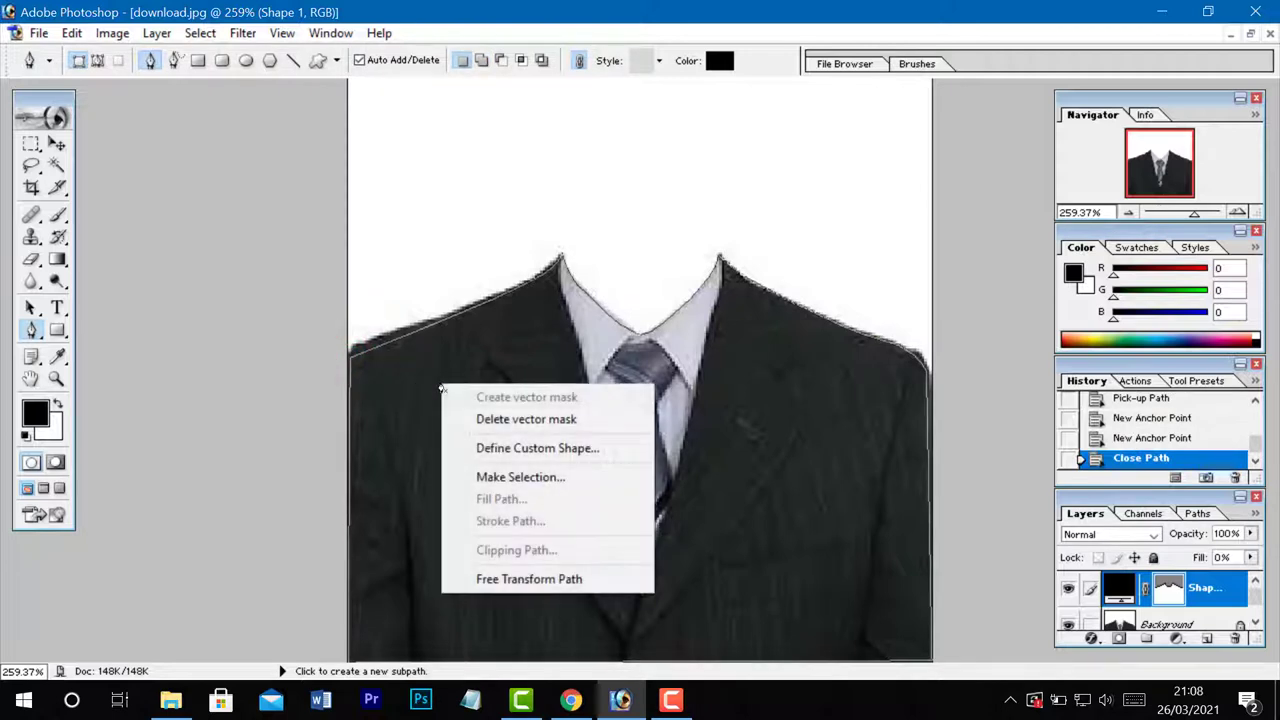
{"action": "left_click", "coordinate": [485, 480]}
{"action": "type", "text": "1"}
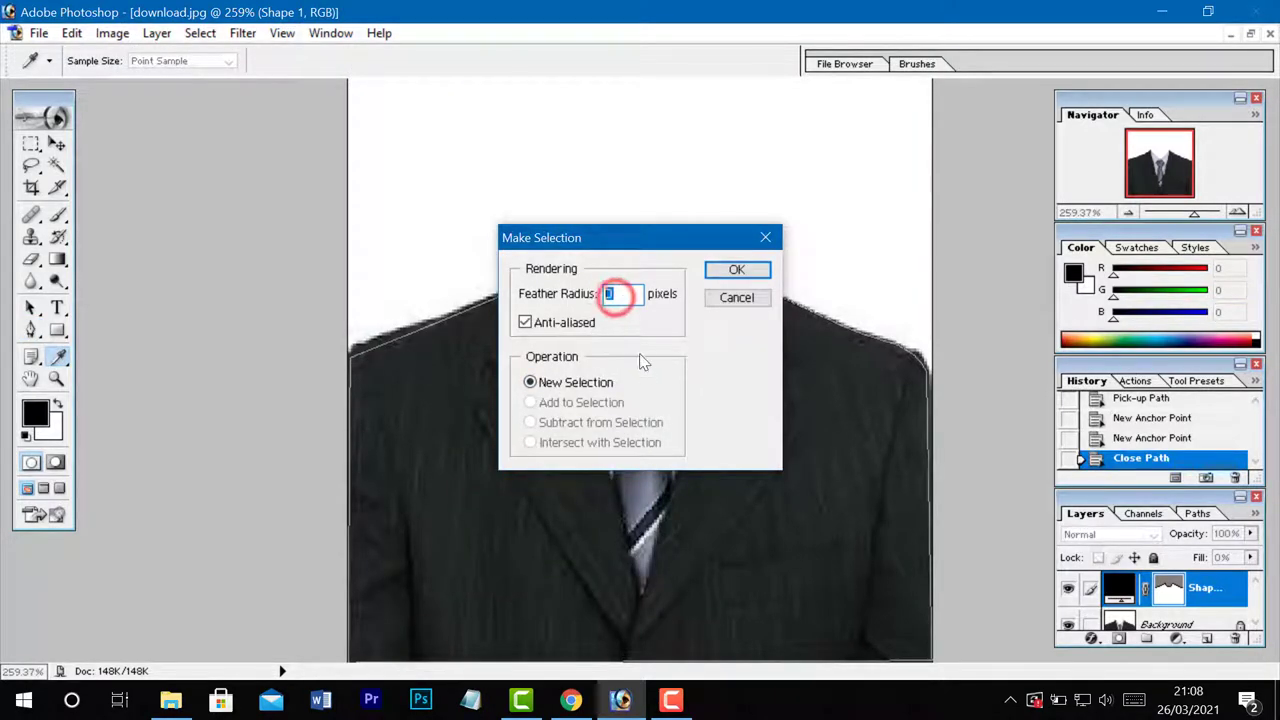
{"action": "left_click", "coordinate": [725, 272]}
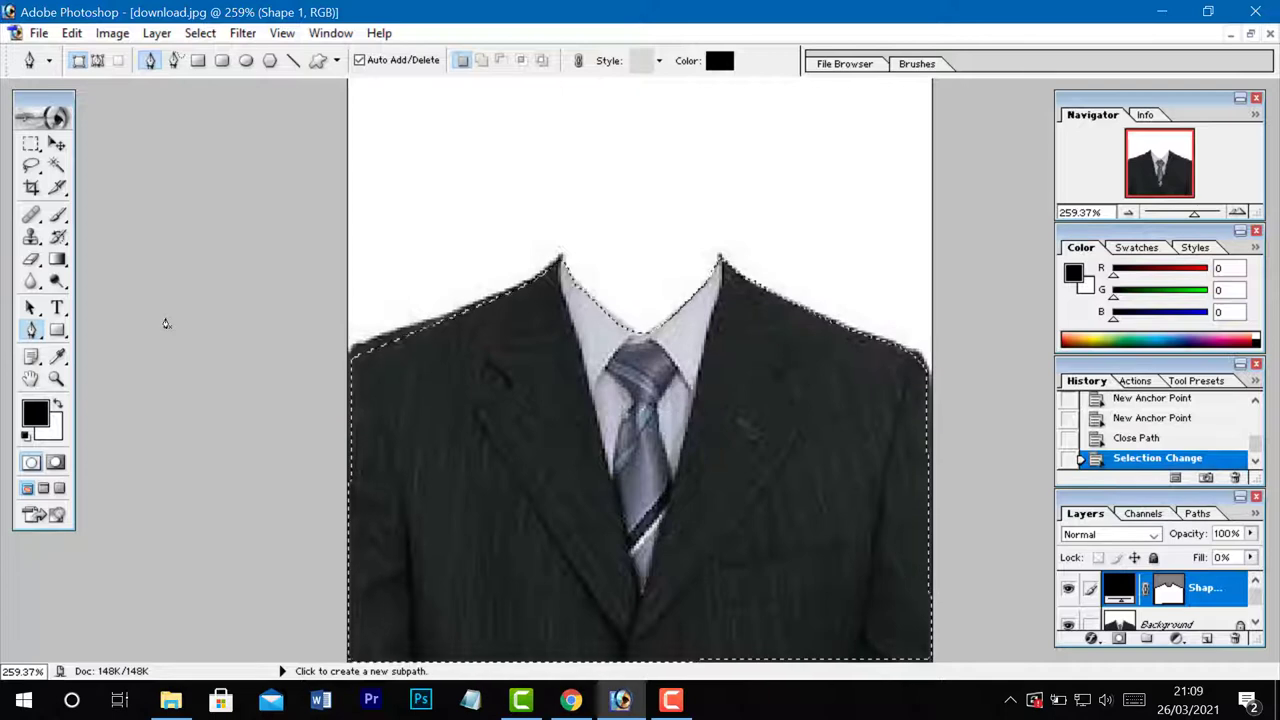
Move the selected suit into passport.jpg as Layer 1 over the shirt, then maximize that window.
{"action": "left_click", "coordinate": [57, 146]}
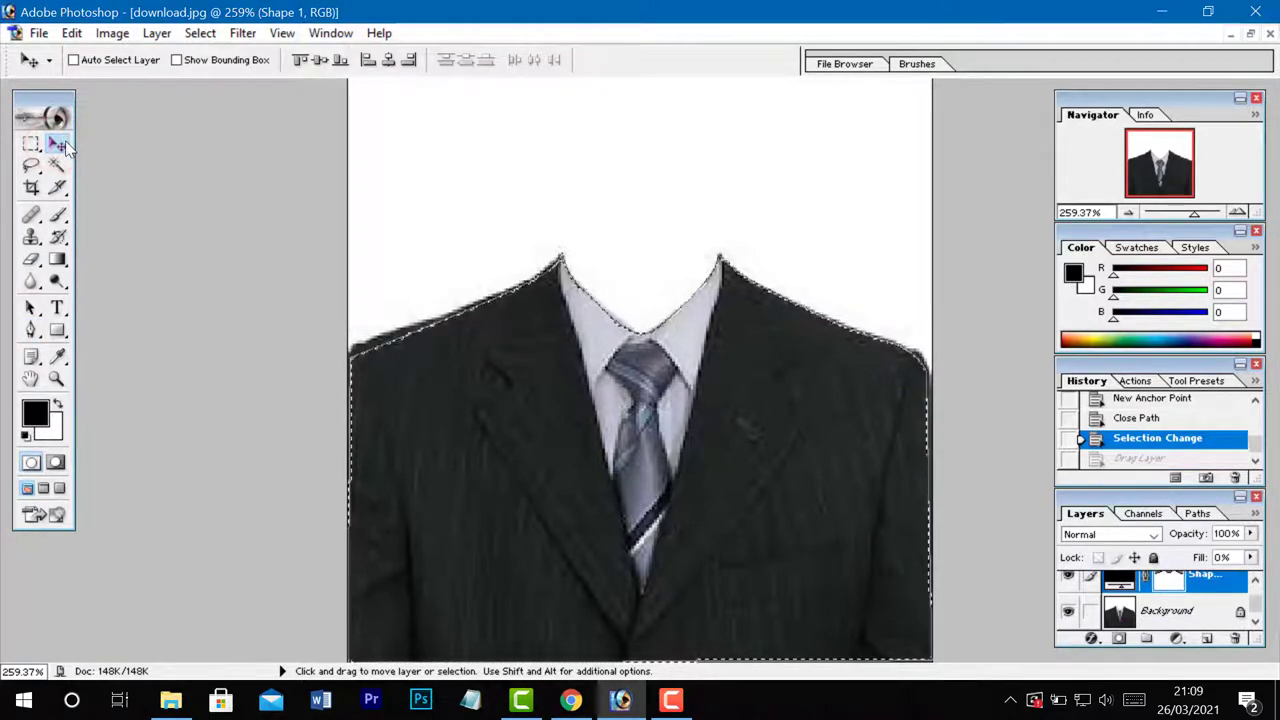
{"action": "left_click", "coordinate": [62, 146]}
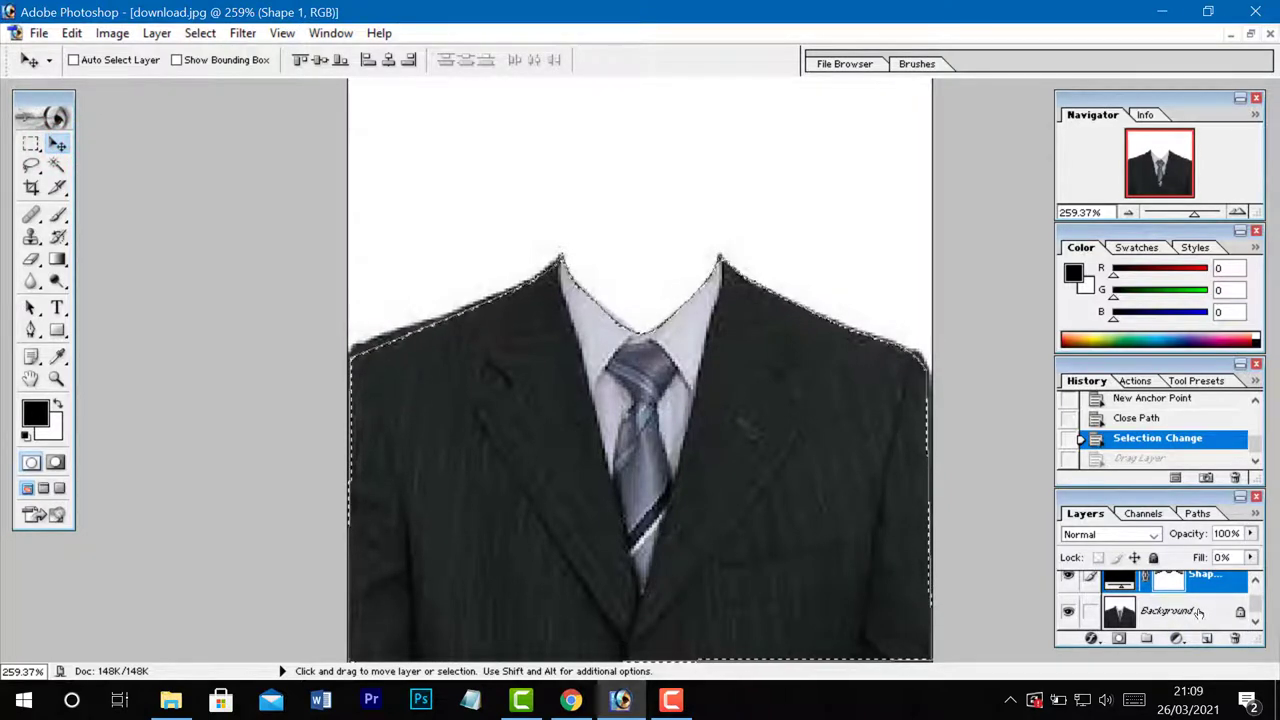
{"action": "left_click", "coordinate": [1199, 612]}
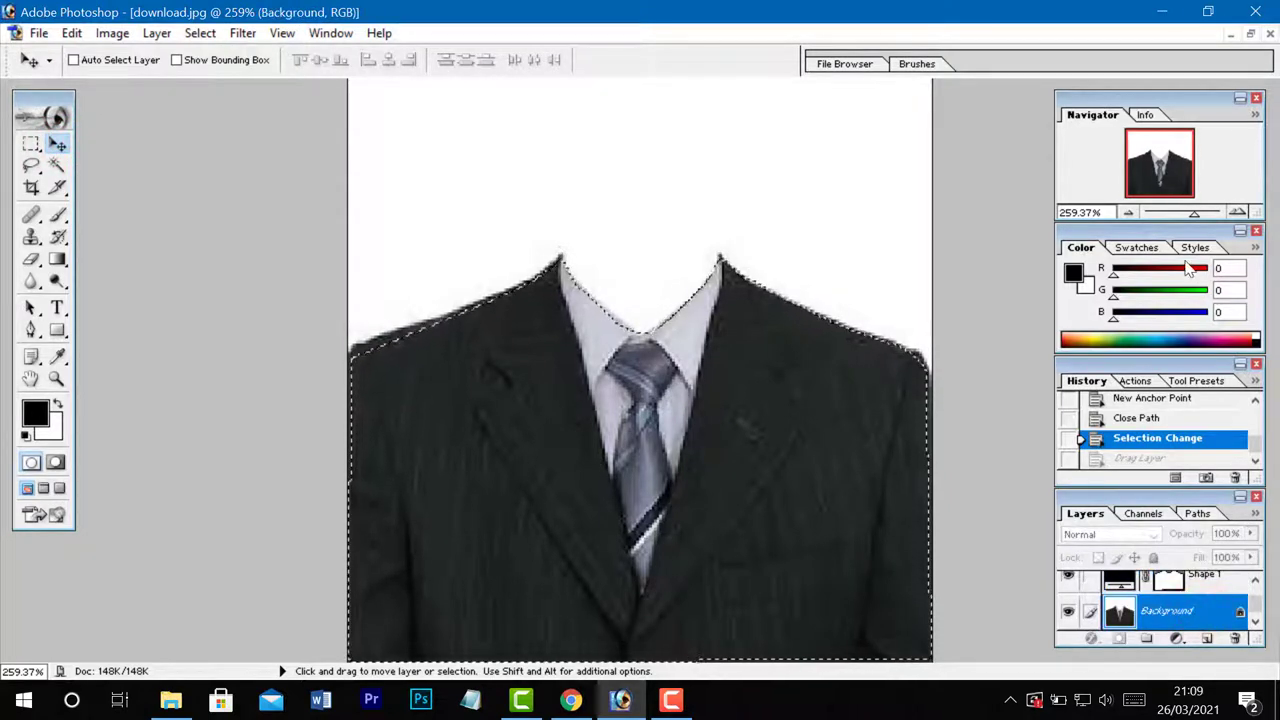
{"action": "left_click", "coordinate": [1250, 37]}
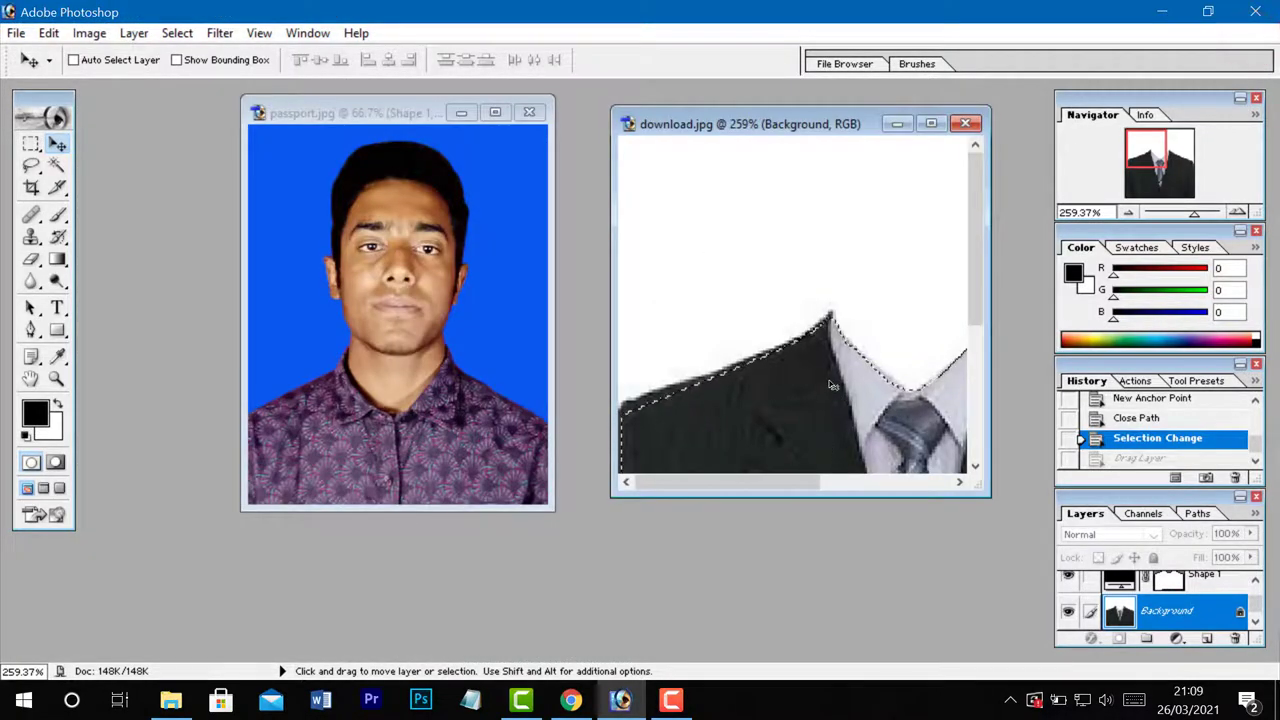
{"action": "left_click_drag", "start_coordinate": [830, 385], "coordinate": [418, 438]}
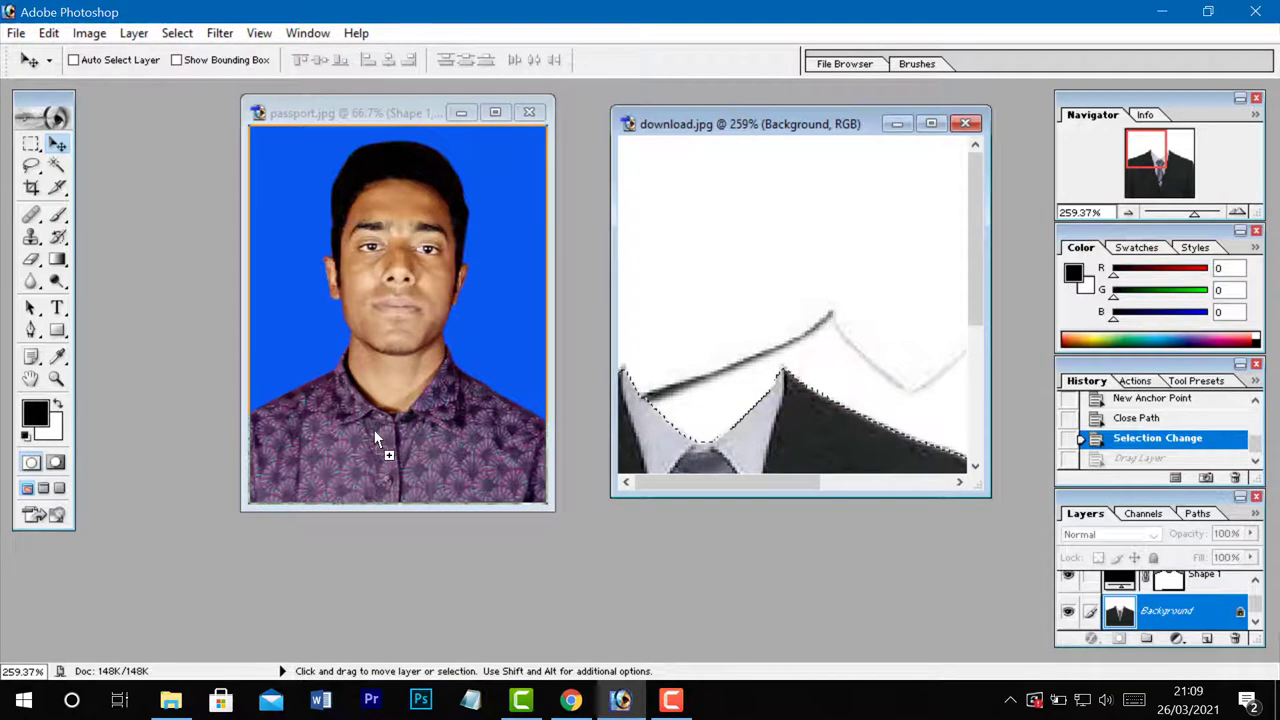
{"action": "left_click_drag", "start_coordinate": [365, 428], "coordinate": [368, 427]}
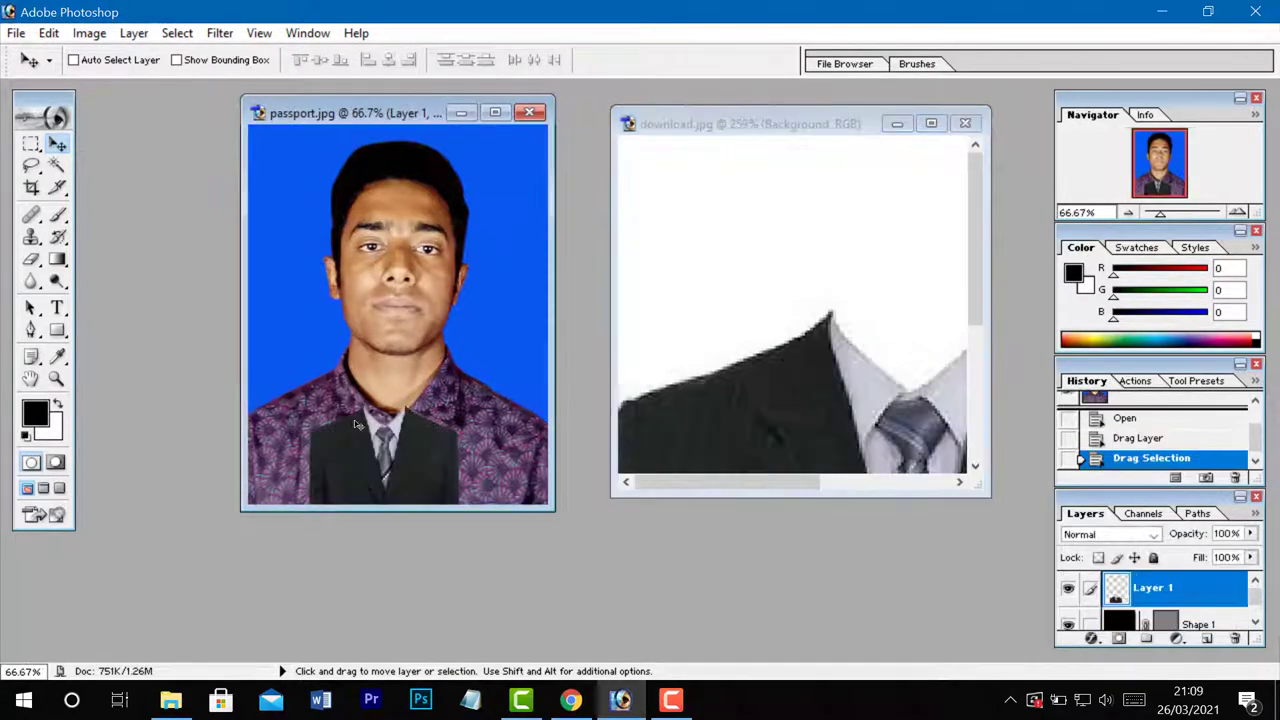
{"action": "left_click", "coordinate": [368, 427]}
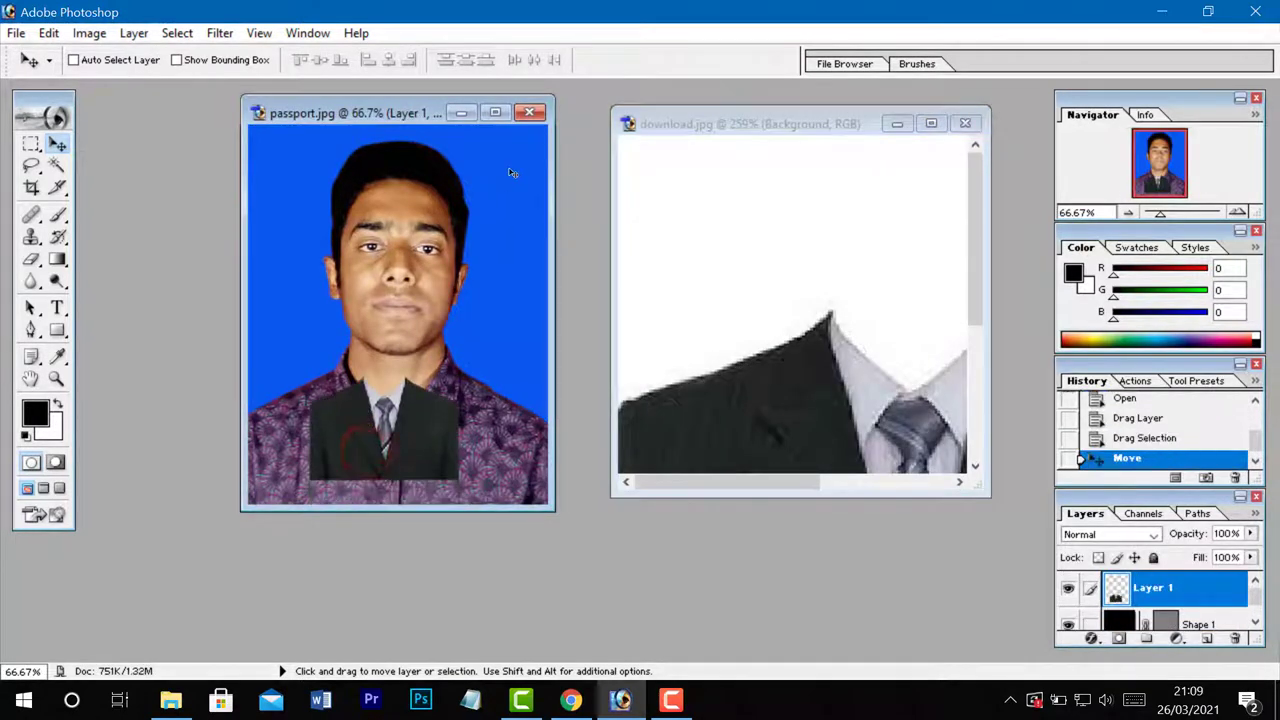
{"action": "left_click", "coordinate": [496, 113]}
{"action": "left_click", "coordinate": [670, 492]}
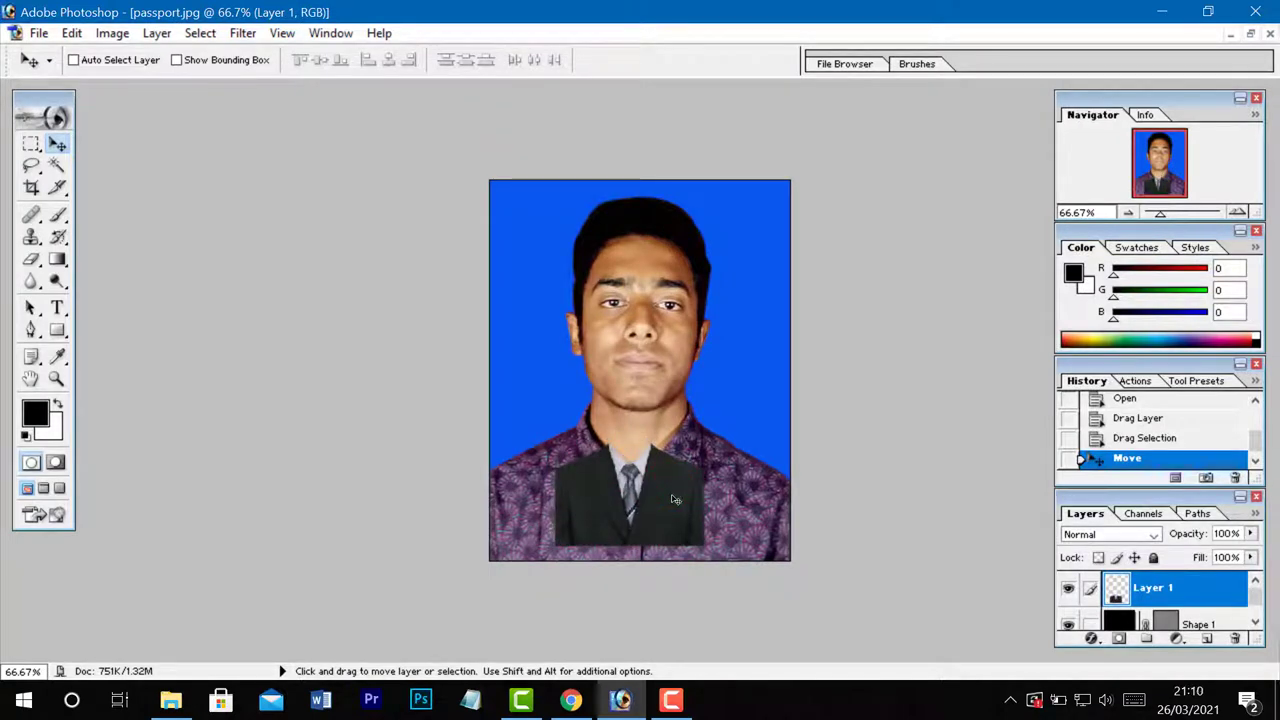
Free Transform the suit layer, enlarging it to about 221% and moving it under the chin.
{"action": "key", "text": "ctrl+t"}
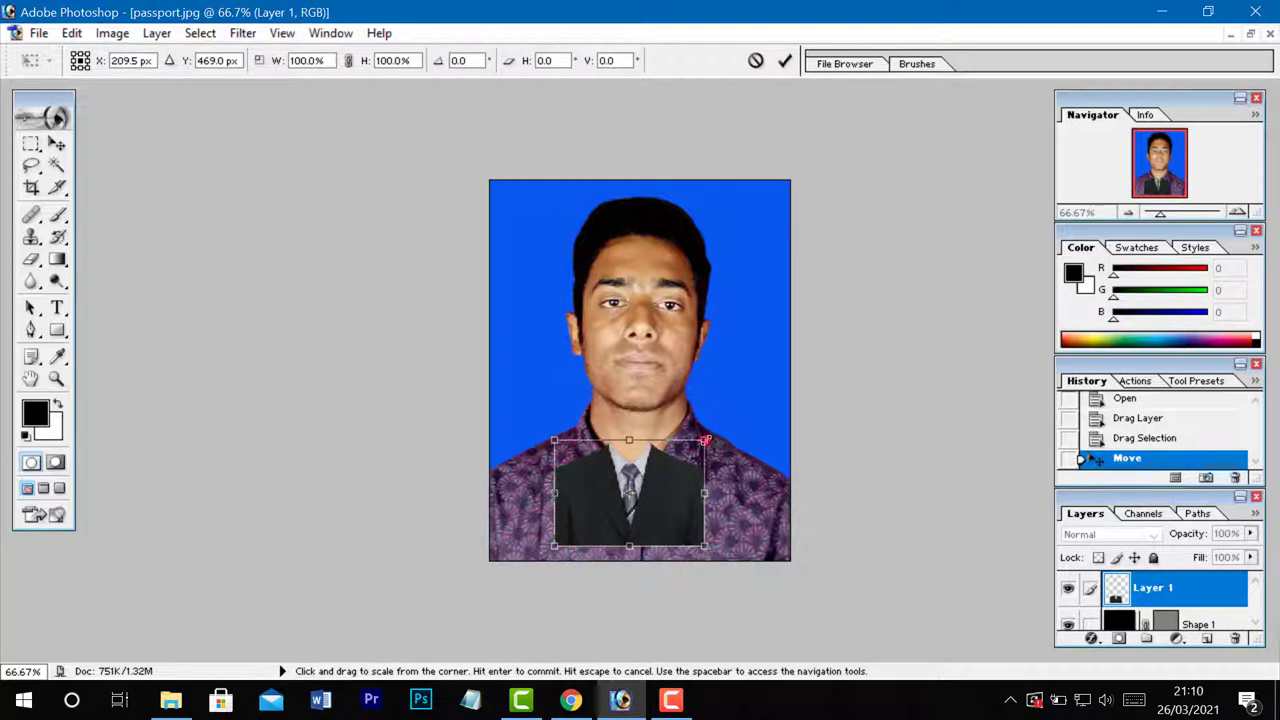
{"action": "left_click_drag", "start_coordinate": [705, 440], "coordinate": [794, 375]}
{"action": "mouse_move", "coordinate": [707, 445]}
{"action": "left_mouse_down"}
{"action": "mouse_move", "coordinate": [695, 478]}
{"action": "mouse_move", "coordinate": [672, 490]}
{"action": "left_mouse_up"}
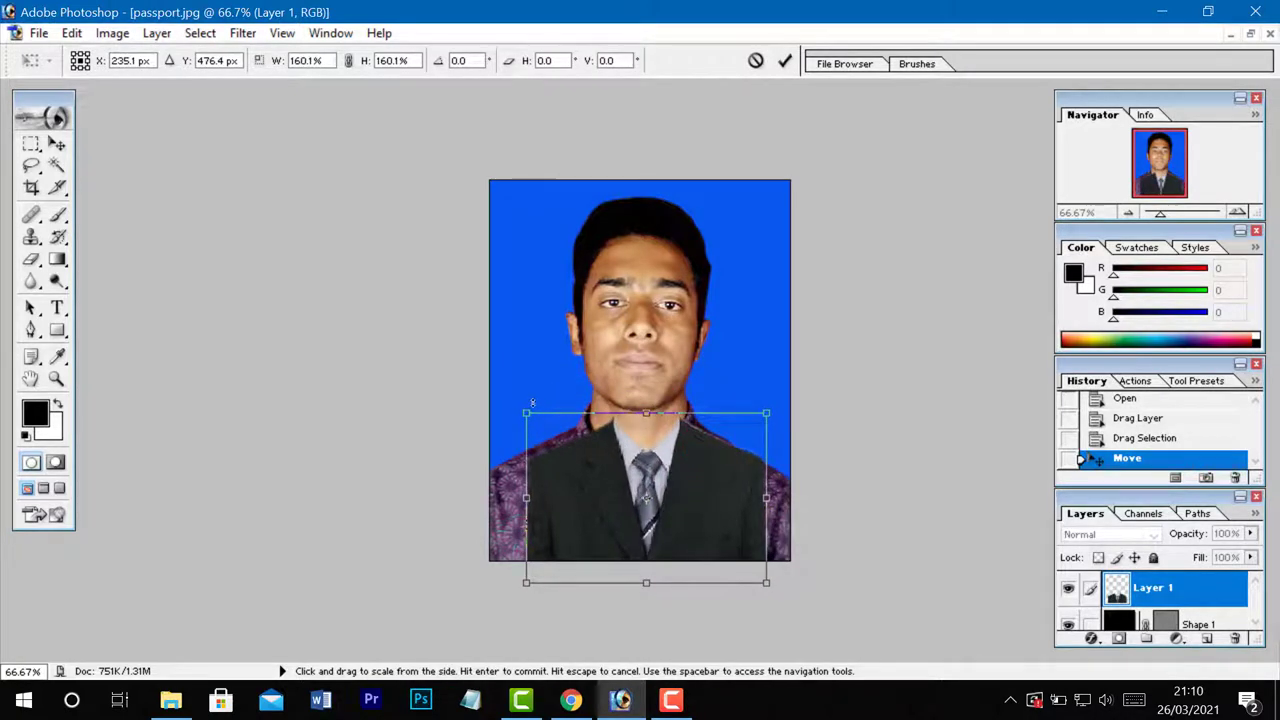
{"action": "left_click_drag", "start_coordinate": [524, 411], "coordinate": [497, 392]}
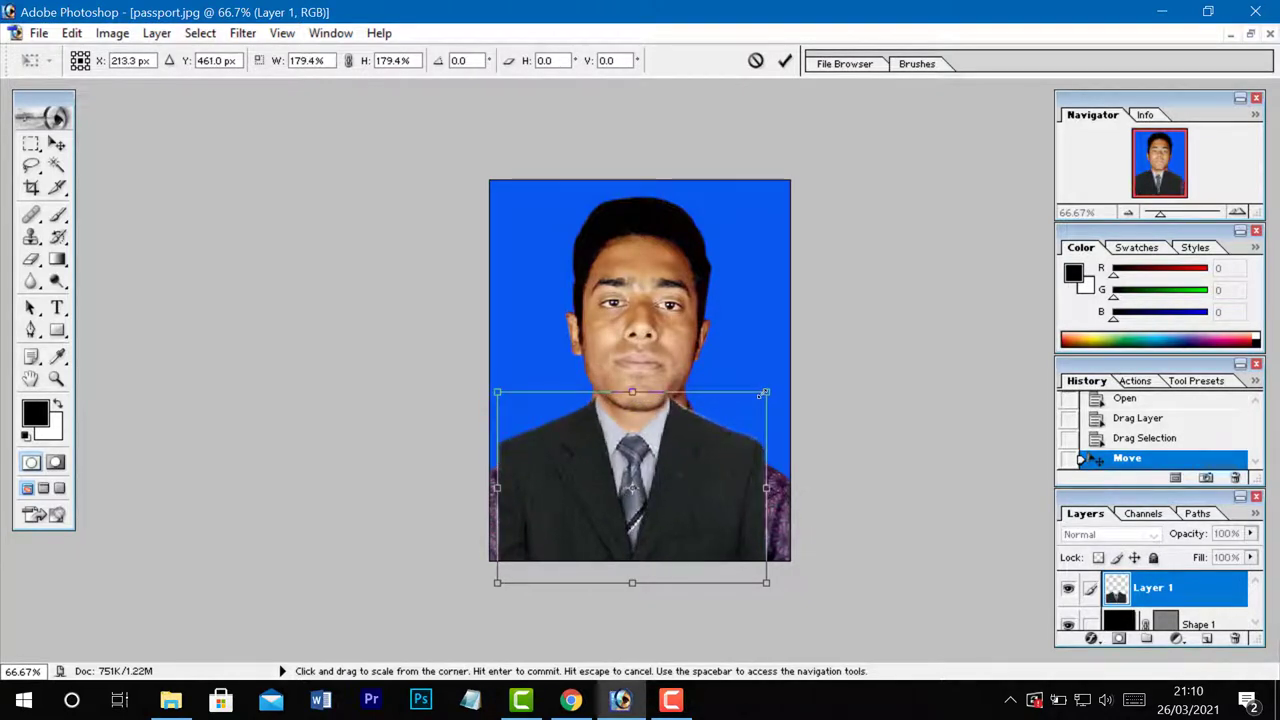
{"action": "left_click_drag", "start_coordinate": [766, 392], "coordinate": [802, 366]}
{"action": "left_click_drag", "start_coordinate": [710, 424], "coordinate": [703, 466]}
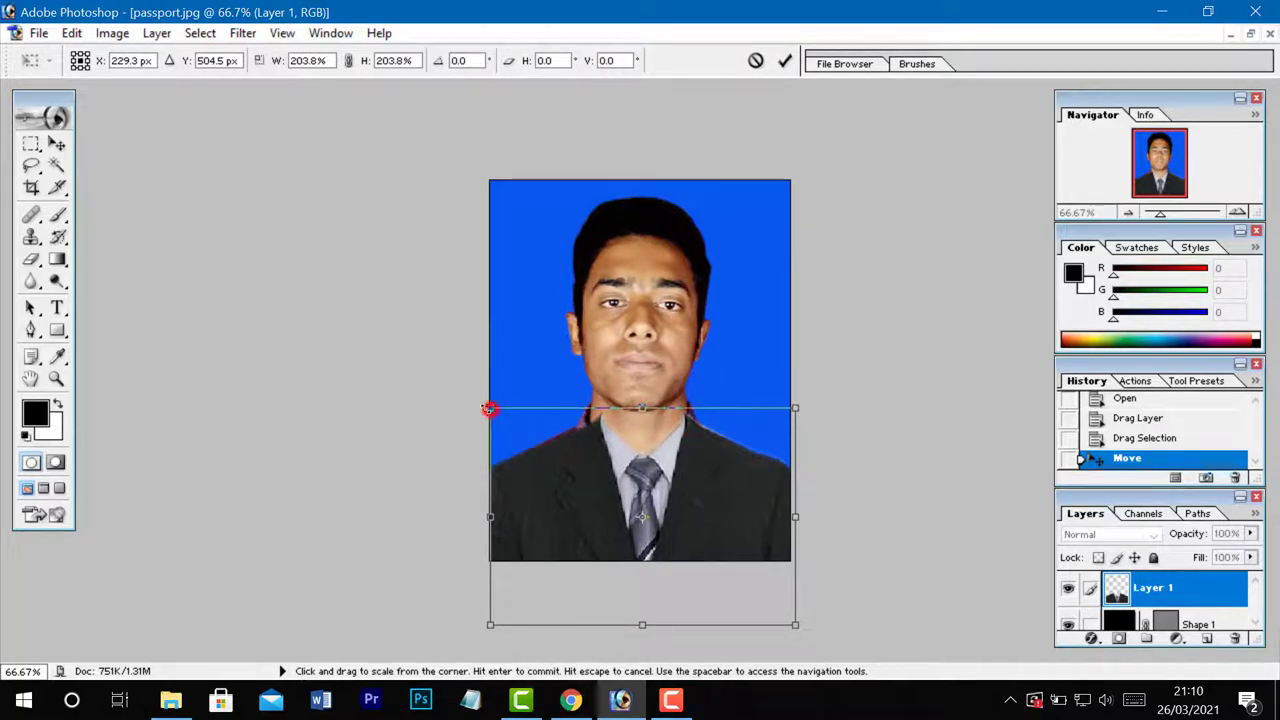
{"action": "left_click_drag", "start_coordinate": [489, 410], "coordinate": [458, 402]}
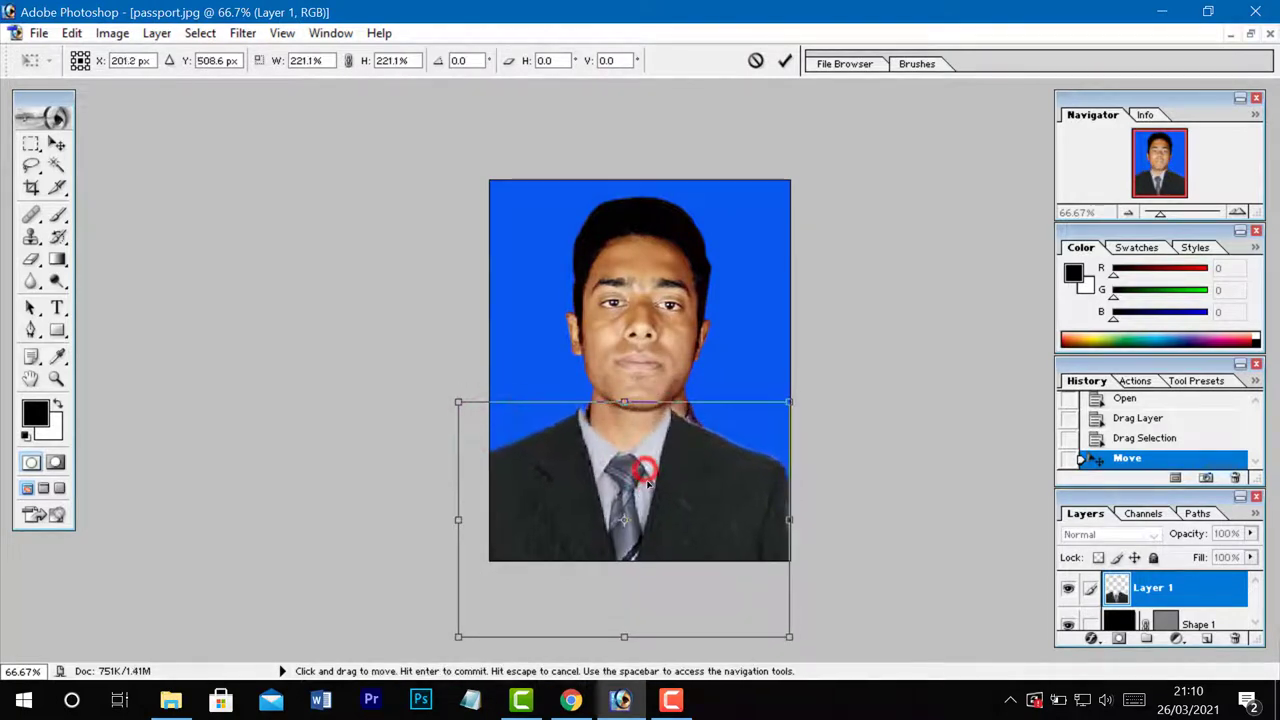
{"action": "left_click_drag", "start_coordinate": [645, 478], "coordinate": [655, 483]}
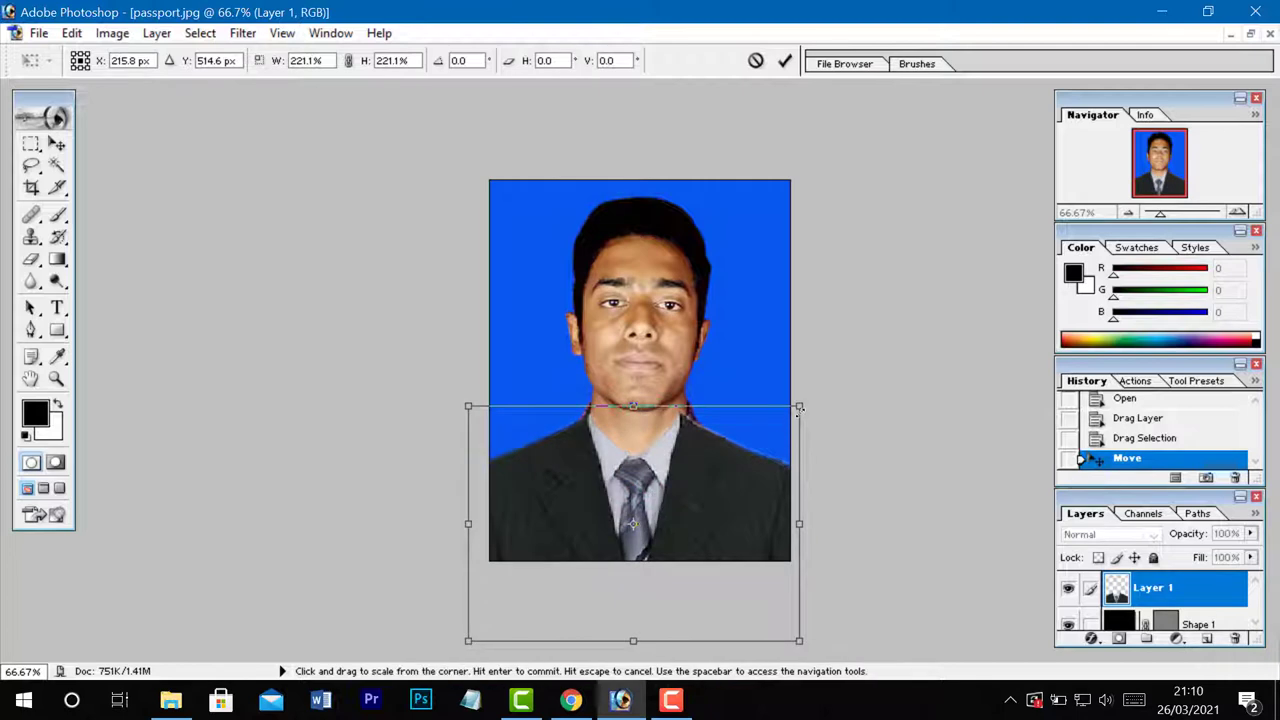
{"action": "left_click_drag", "start_coordinate": [799, 408], "coordinate": [808, 407]}
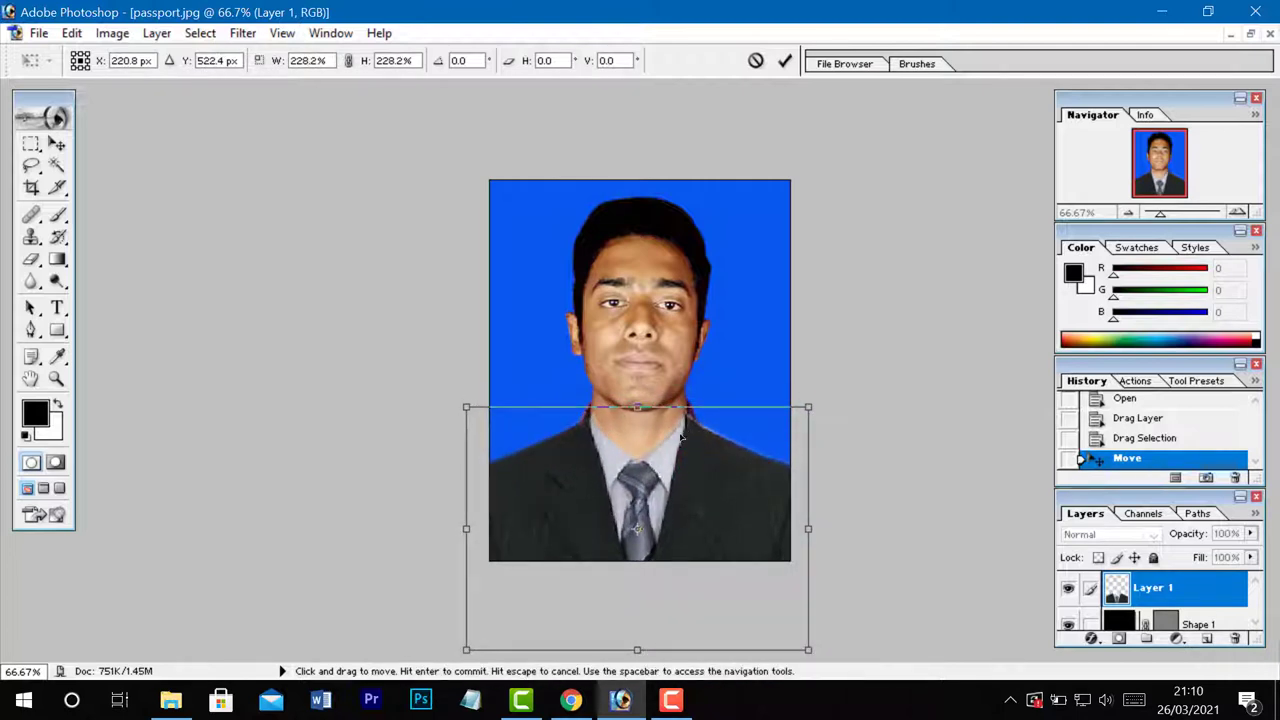
Fine-tune the suit's width and position to about 236%, then commit the transform.
{"action": "scroll", "coordinate": [670, 381], "scroll_direction": "up", "scroll_amount": 3}
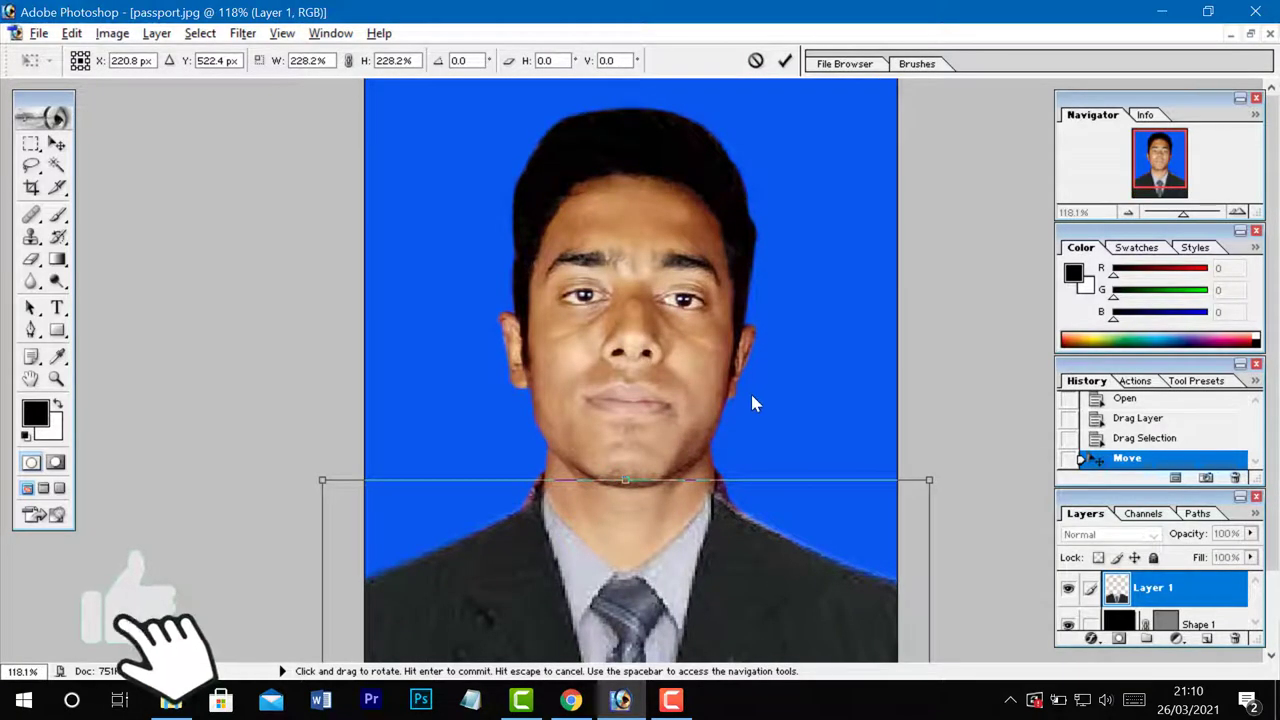
{"action": "scroll", "coordinate": [757, 400], "scroll_direction": "up", "scroll_amount": 1}
{"action": "scroll", "coordinate": [738, 350], "scroll_direction": "up", "scroll_amount": 1}
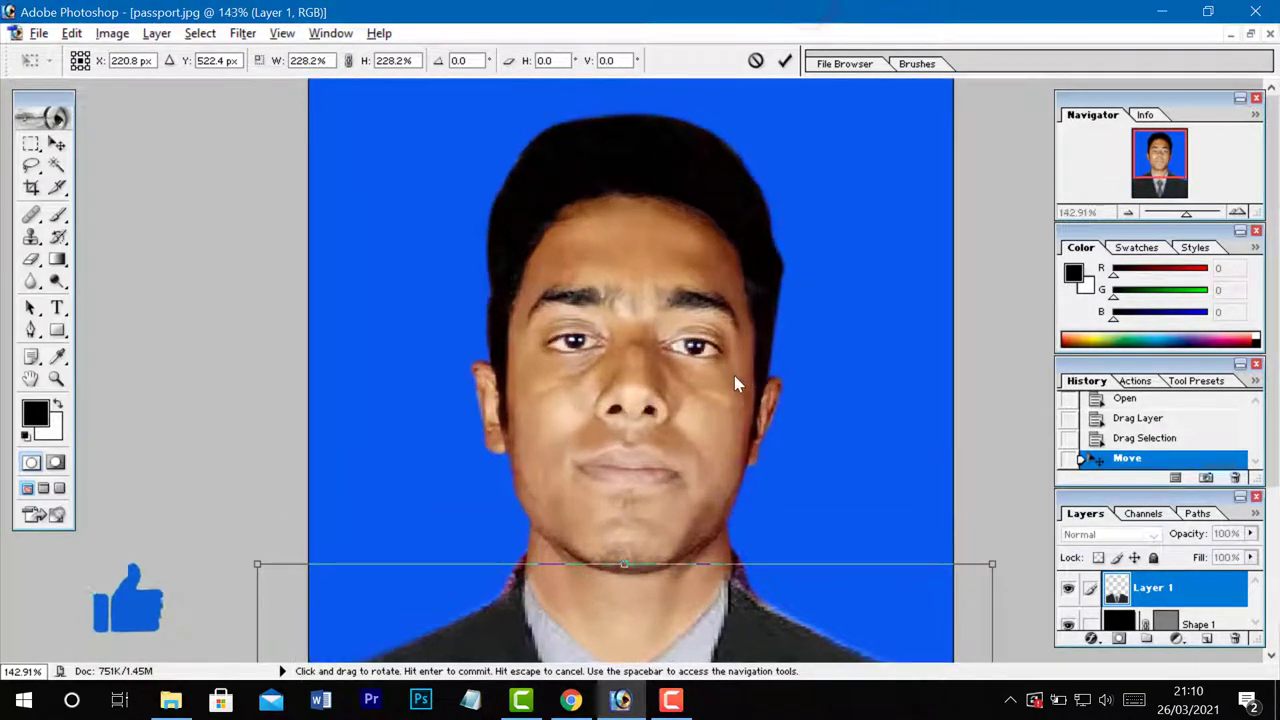
{"action": "scroll", "coordinate": [647, 420], "scroll_direction": "down", "scroll_amount": 3}
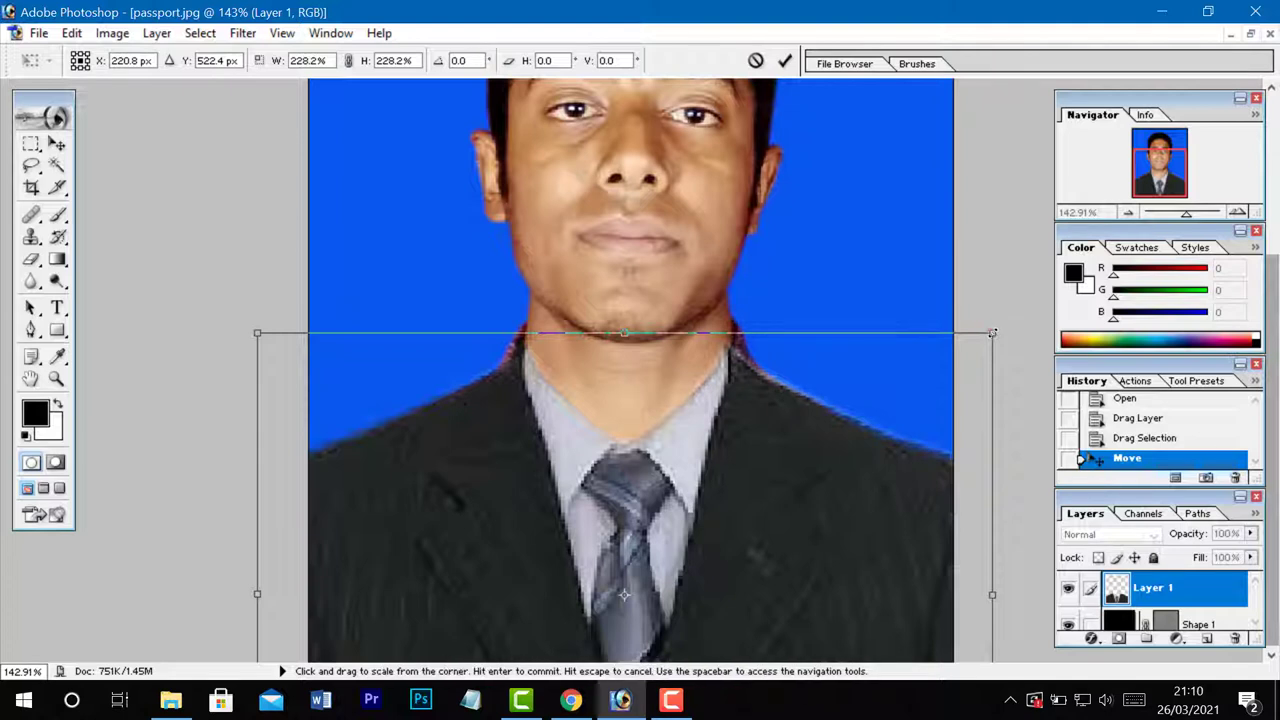
{"action": "left_click_drag", "start_coordinate": [991, 332], "coordinate": [999, 325]}
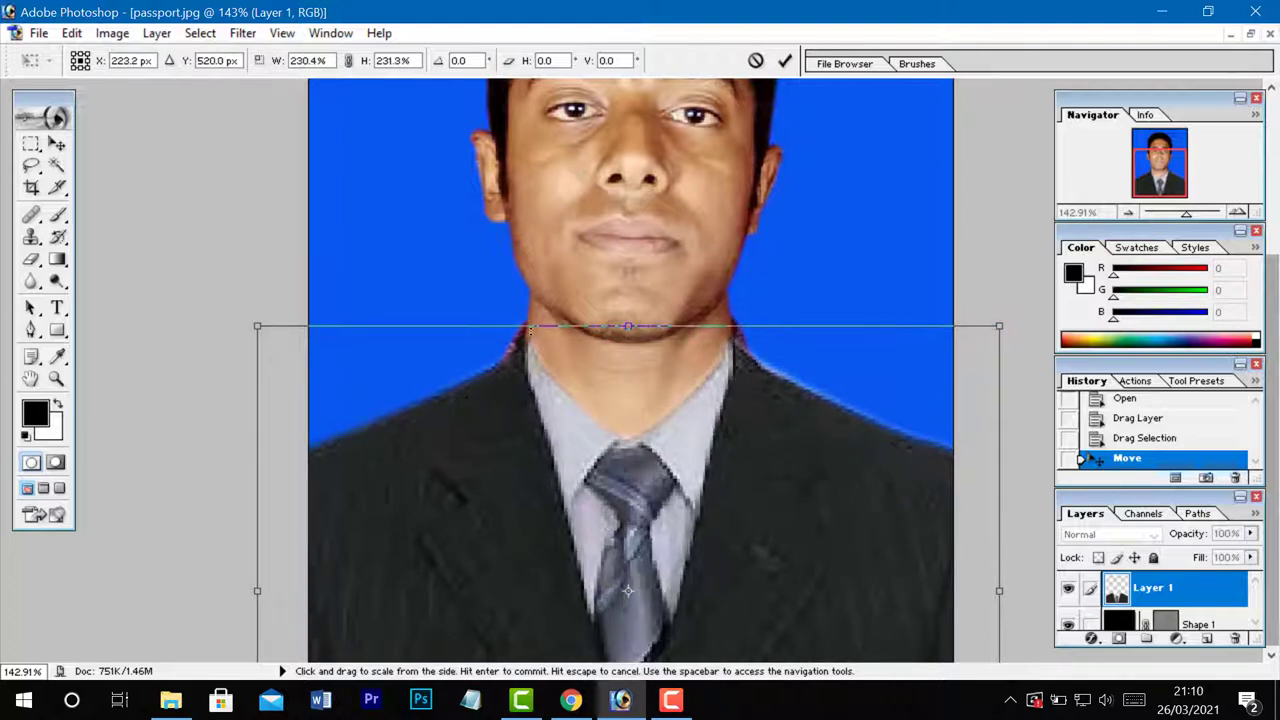
{"action": "left_click_drag", "start_coordinate": [257, 326], "coordinate": [246, 325]}
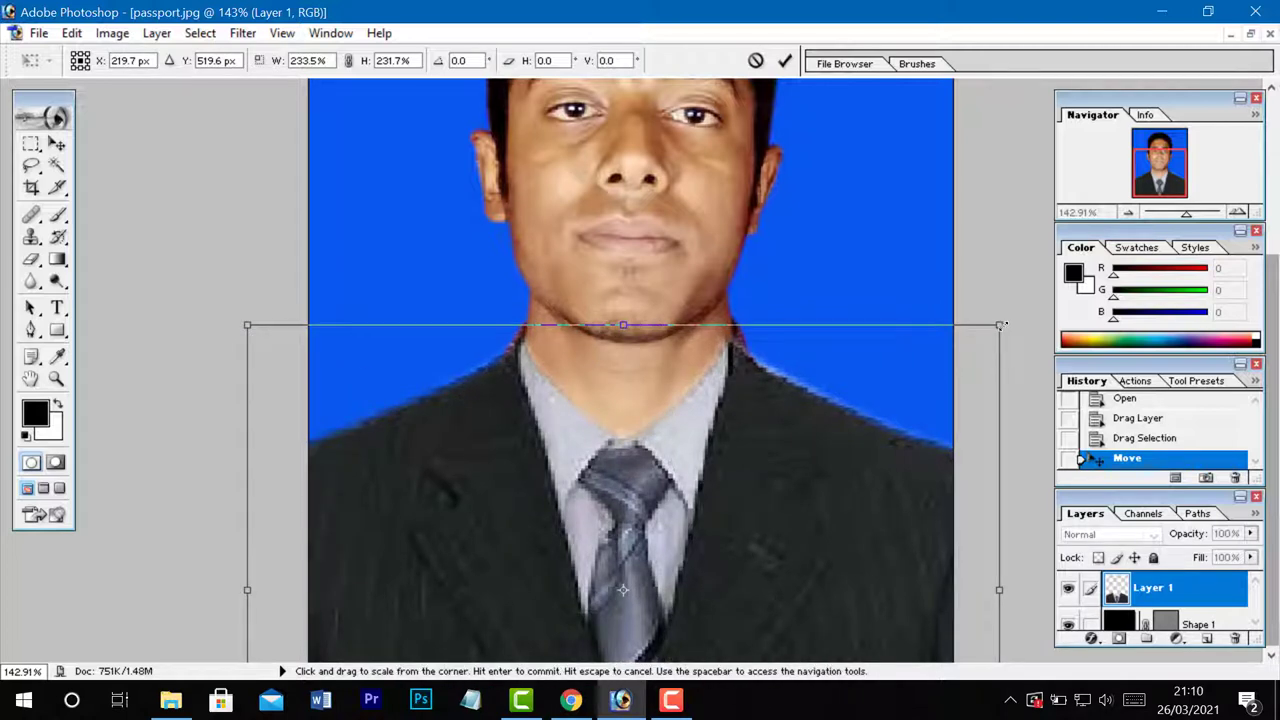
{"action": "left_click_drag", "start_coordinate": [1000, 325], "coordinate": [1010, 324]}
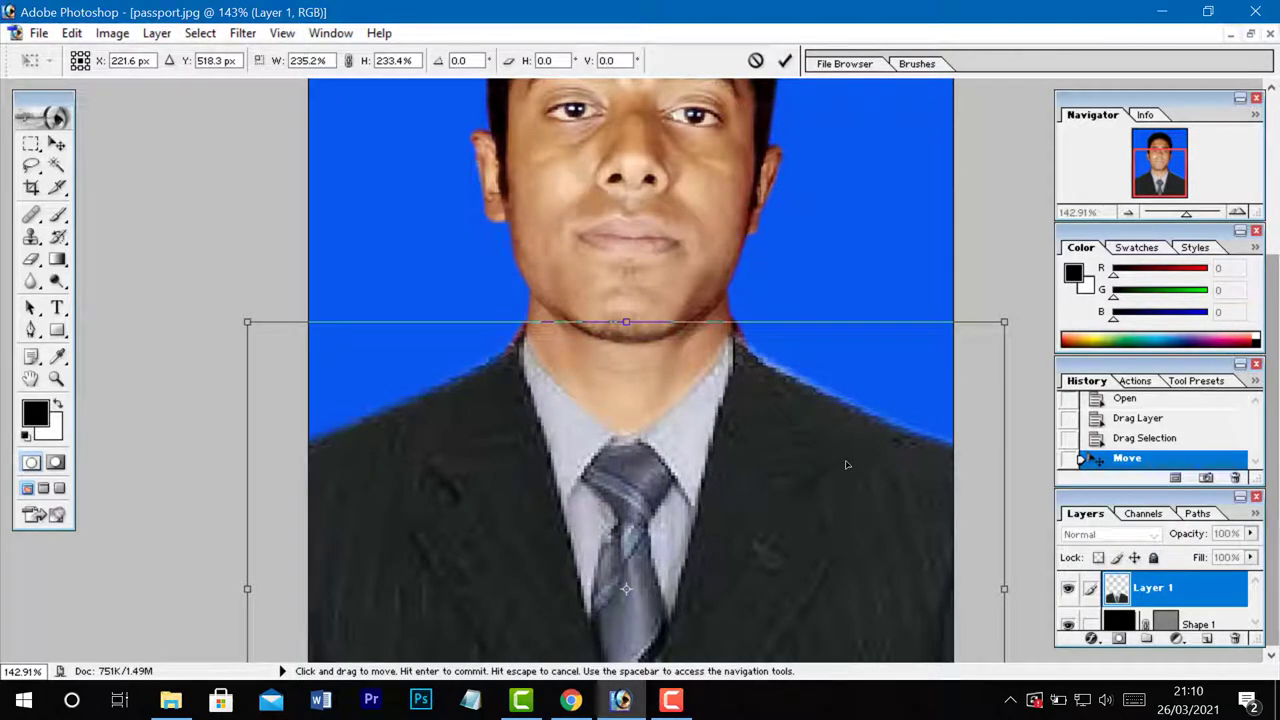
{"action": "key", "text": "Down"}
{"action": "key", "text": "Down"}
{"action": "key", "text": "Down"}
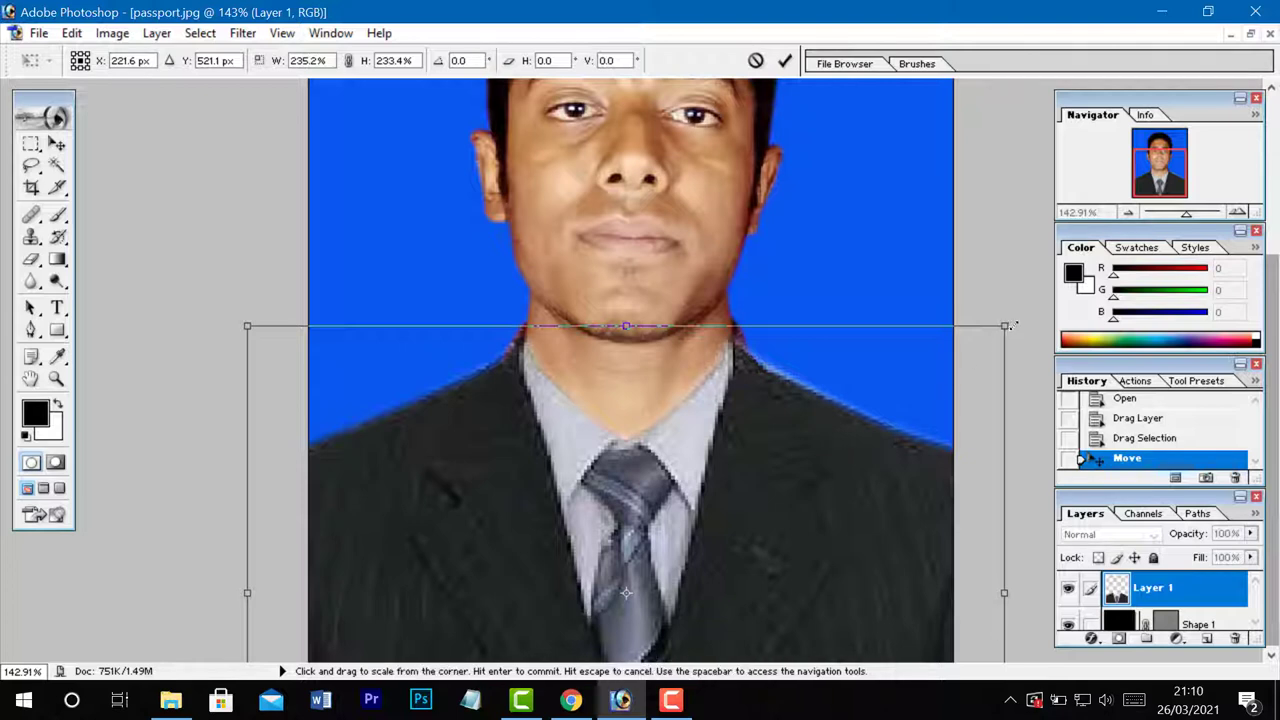
{"action": "left_click_drag", "start_coordinate": [1005, 325], "coordinate": [1011, 322]}
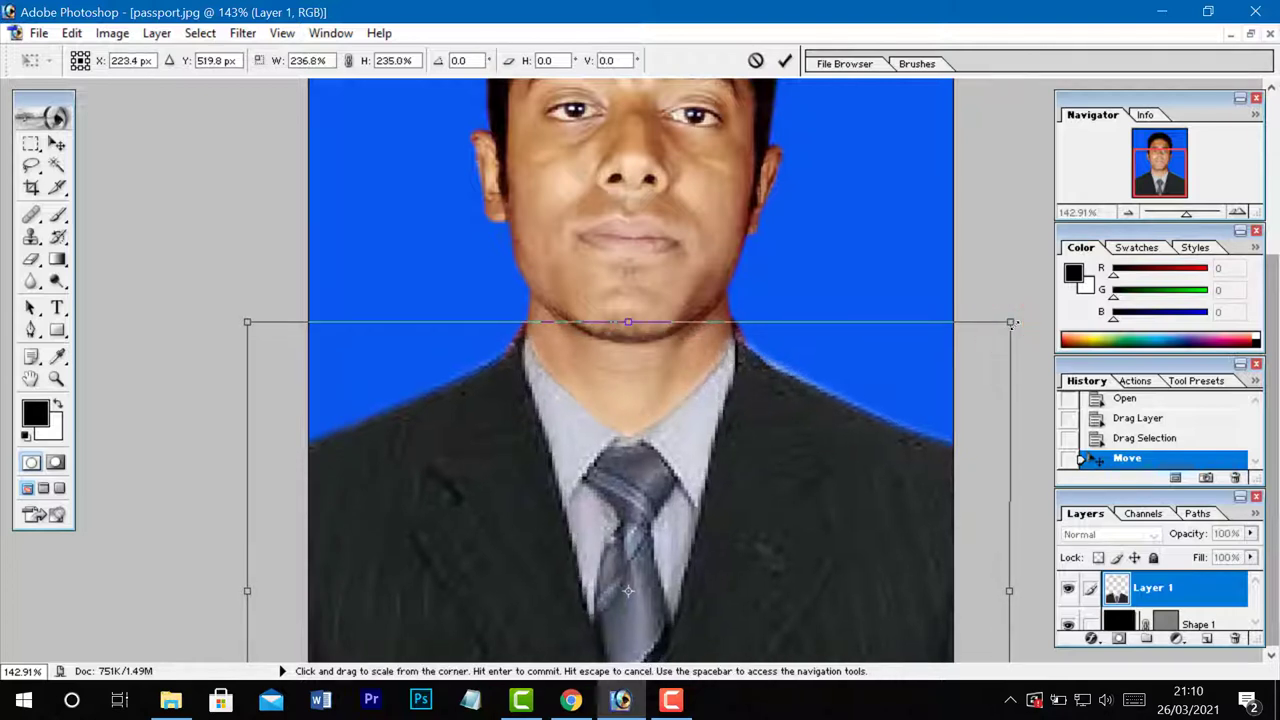
{"action": "key", "text": "Return"}
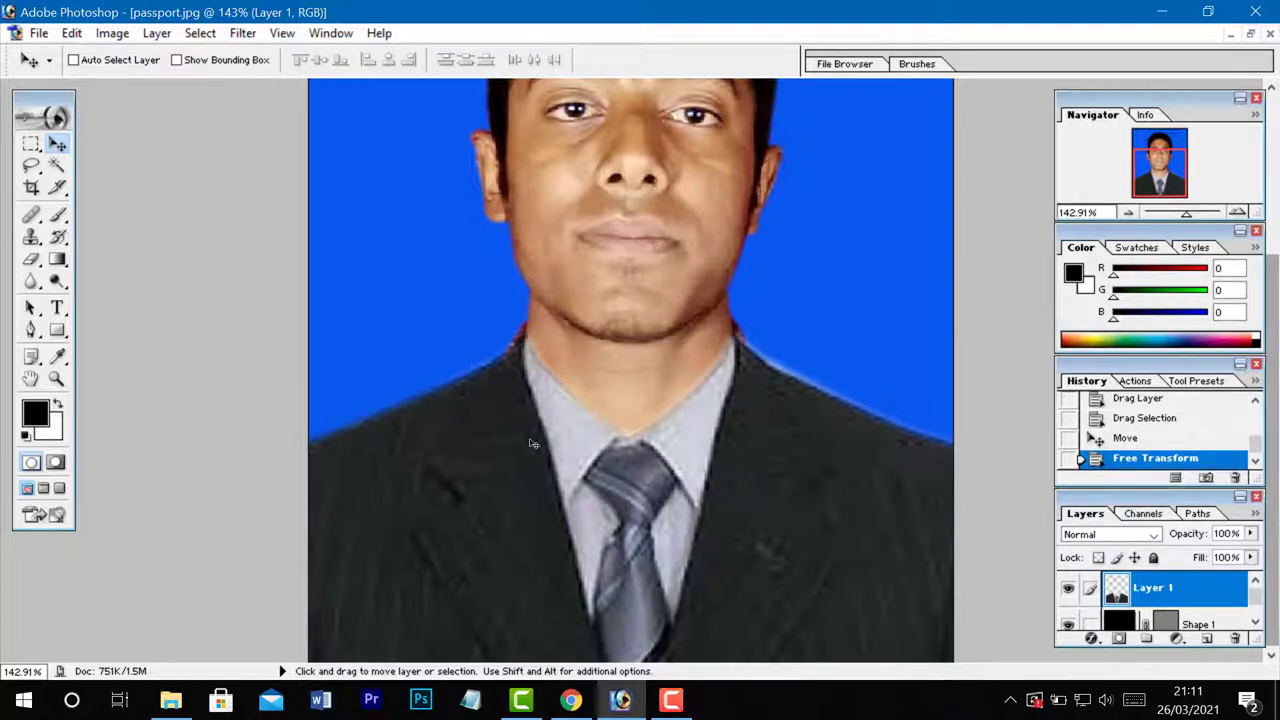
Zoom in on the chin and collar, and start a pen path beside the neck with a curved collar point.
{"action": "scroll", "coordinate": [509, 405], "scroll_direction": "down", "scroll_amount": 2}
{"action": "scroll", "coordinate": [511, 403], "scroll_direction": "down", "scroll_amount": 1}
{"action": "scroll", "coordinate": [512, 400], "scroll_direction": "up", "scroll_amount": 1}
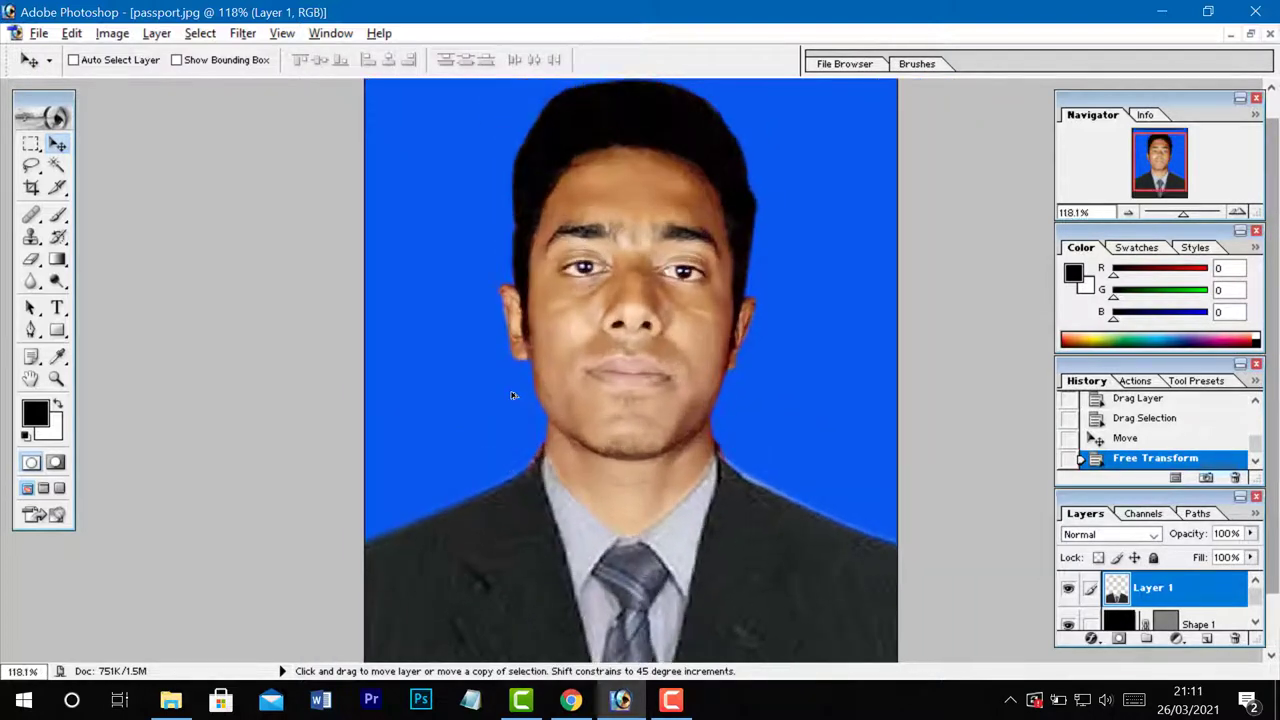
{"action": "scroll", "coordinate": [510, 386], "scroll_direction": "up", "scroll_amount": 4}
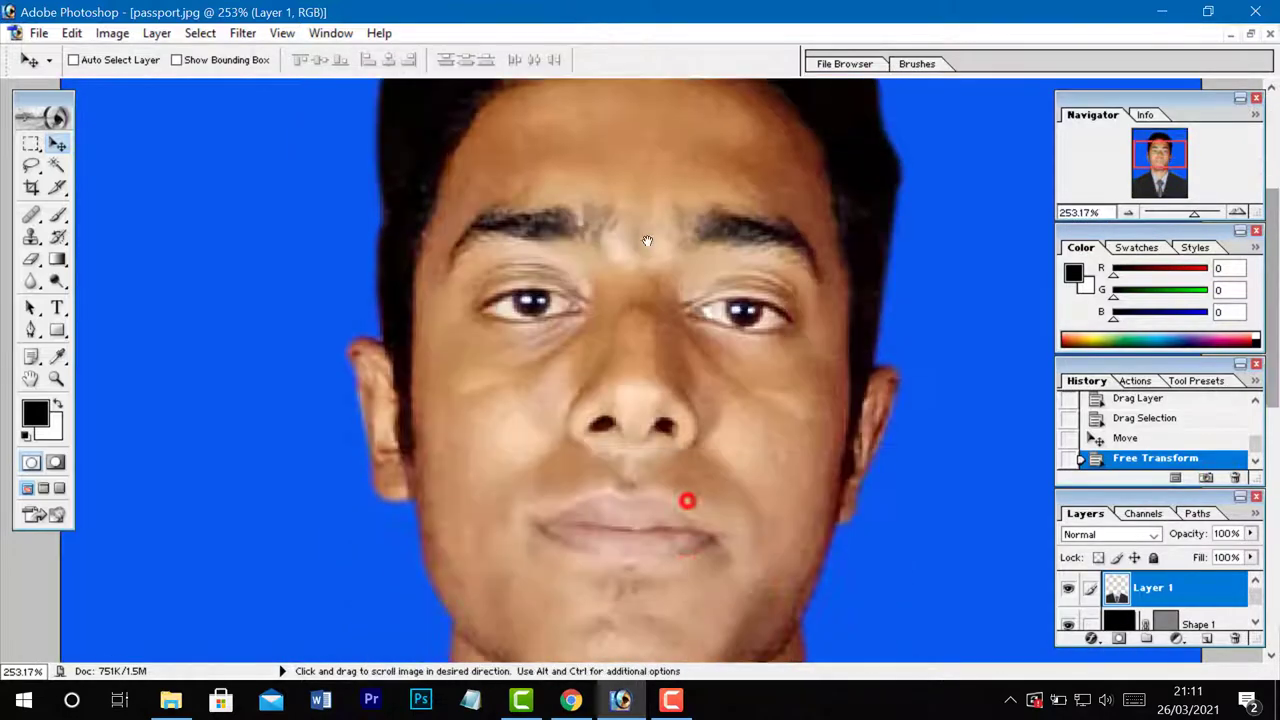
{"action": "left_click_drag", "start_coordinate": [686, 503], "coordinate": [640, 125]}
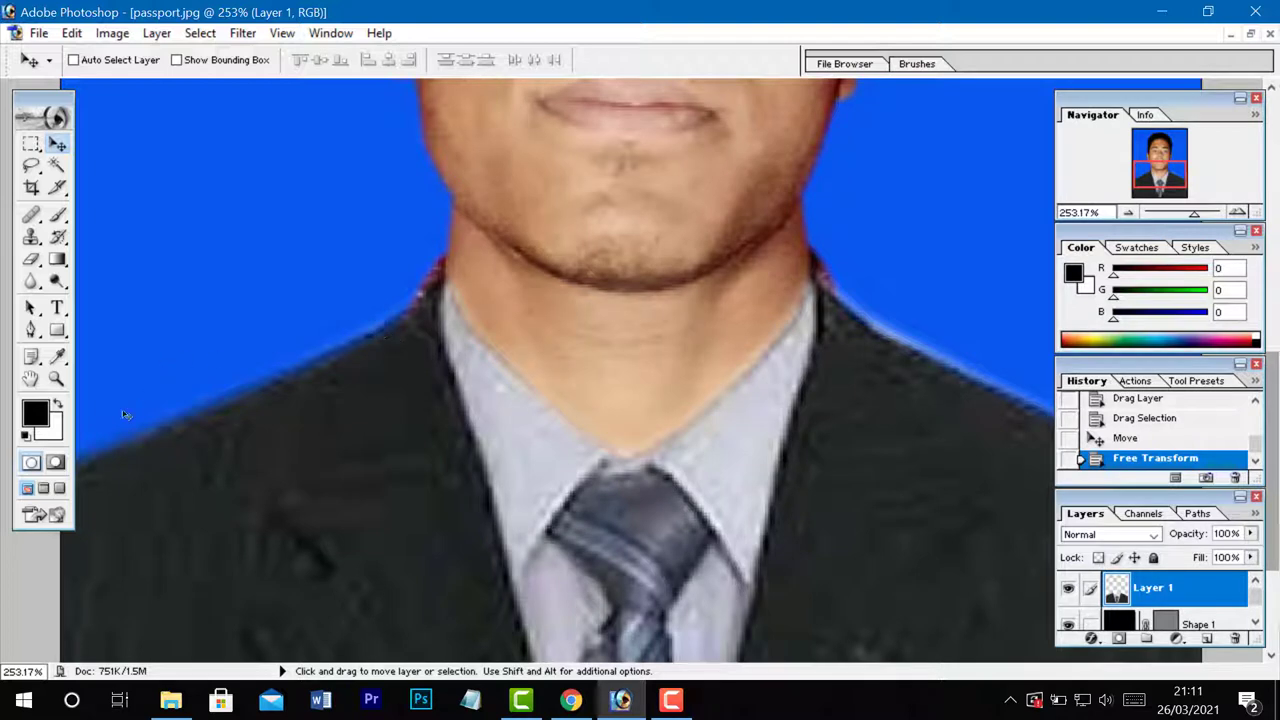
{"action": "left_click", "coordinate": [32, 332]}
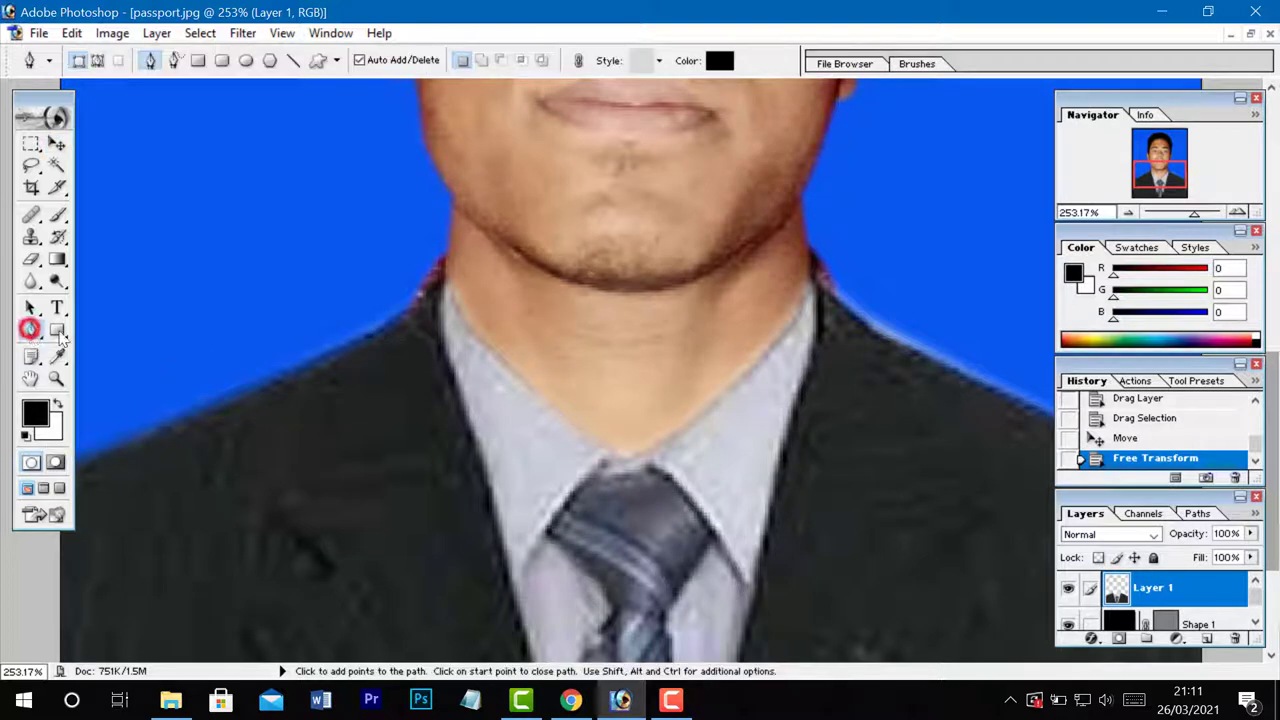
{"action": "left_click", "coordinate": [444, 231]}
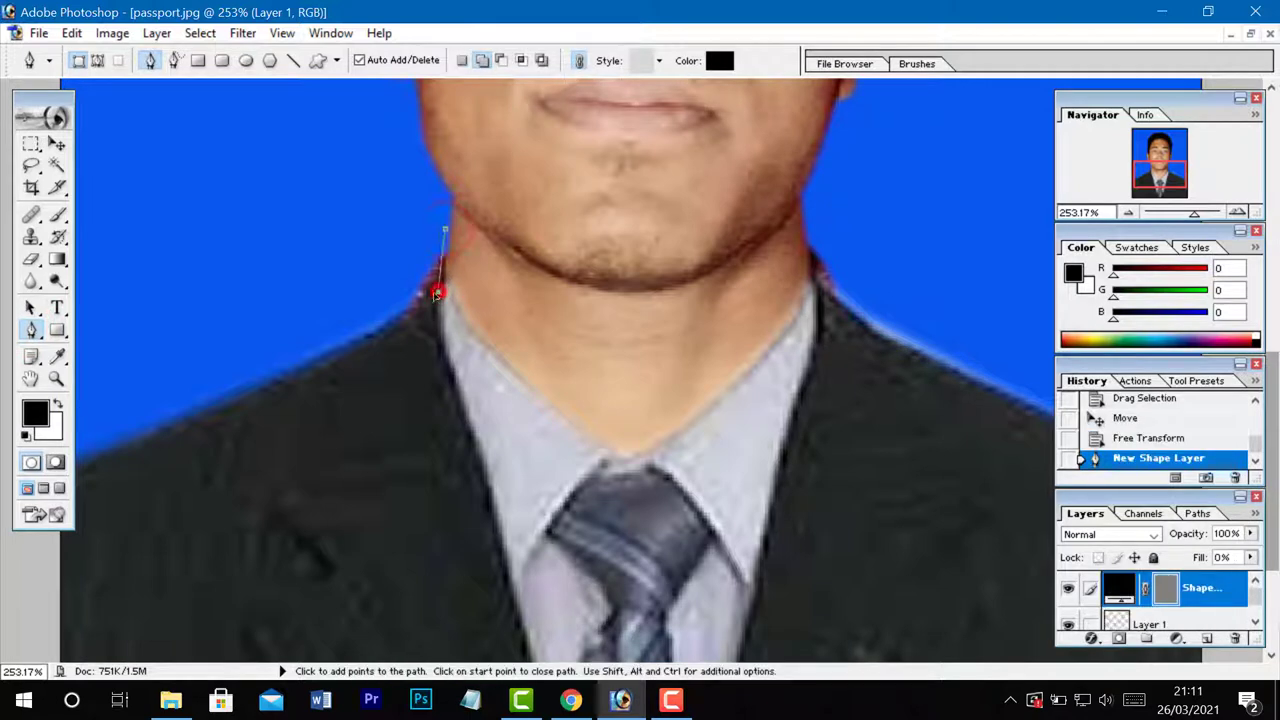
{"action": "left_click_drag", "start_coordinate": [437, 293], "coordinate": [444, 300]}
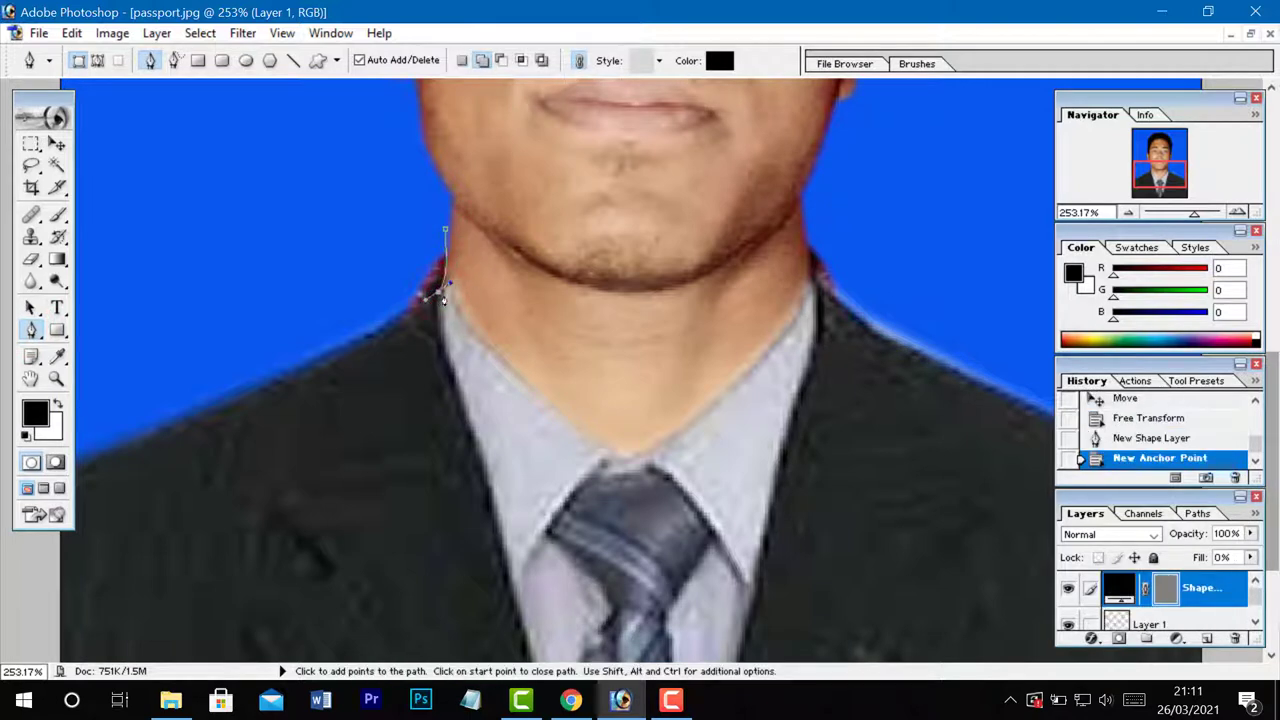
Extend the path along the left shoulder past the image edge, then back above it to close.
{"action": "left_click", "coordinate": [439, 294]}
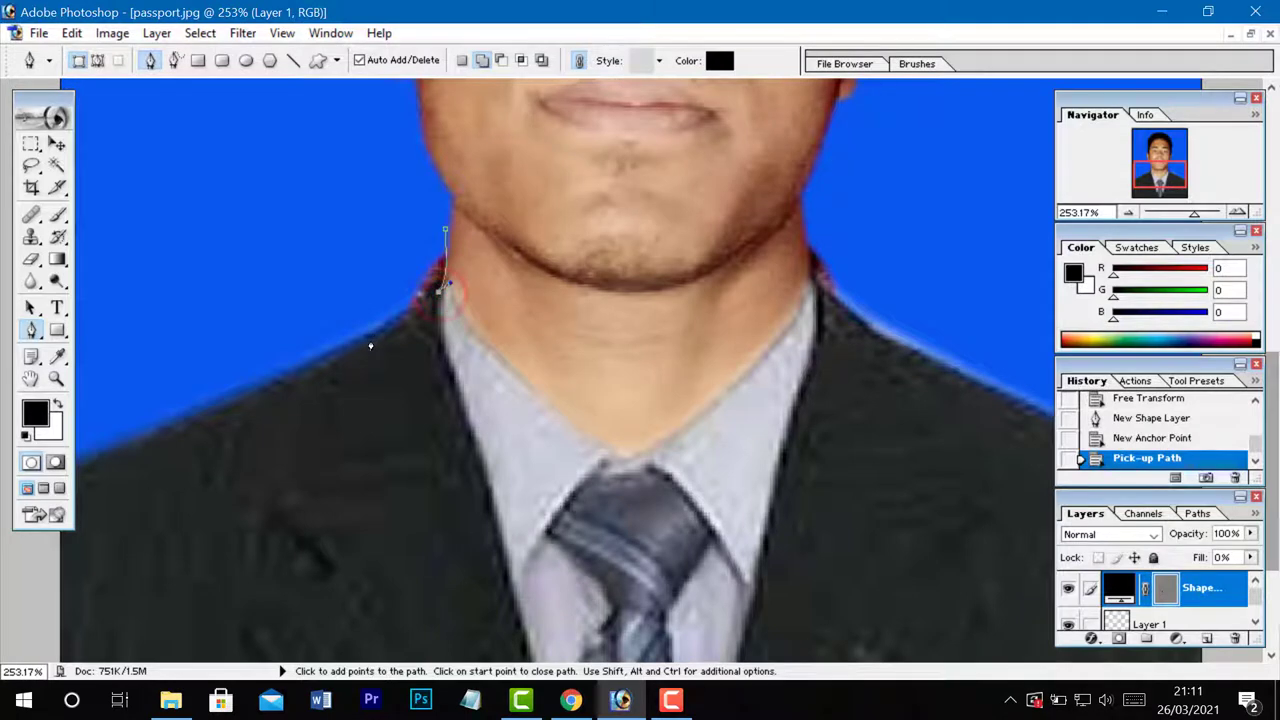
{"action": "left_click_drag", "start_coordinate": [369, 341], "coordinate": [338, 347]}
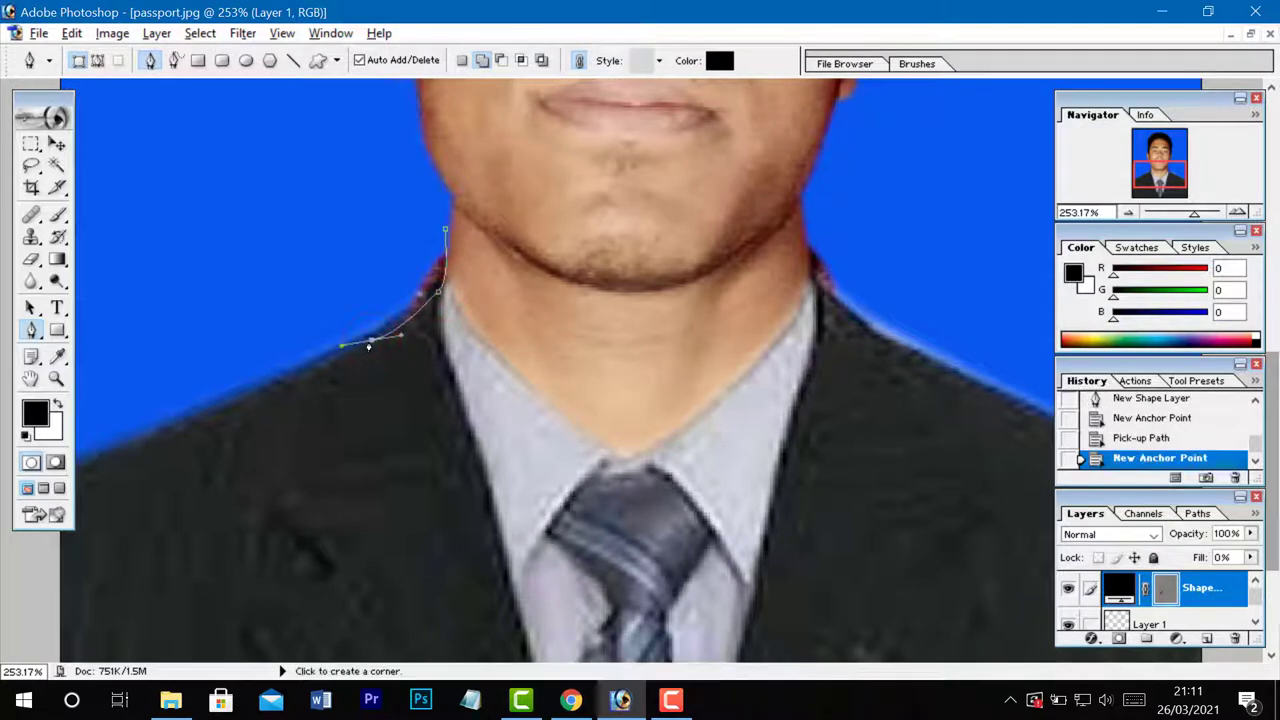
{"action": "left_click", "coordinate": [369, 340]}
{"action": "key", "text": "ctrl+minus"}
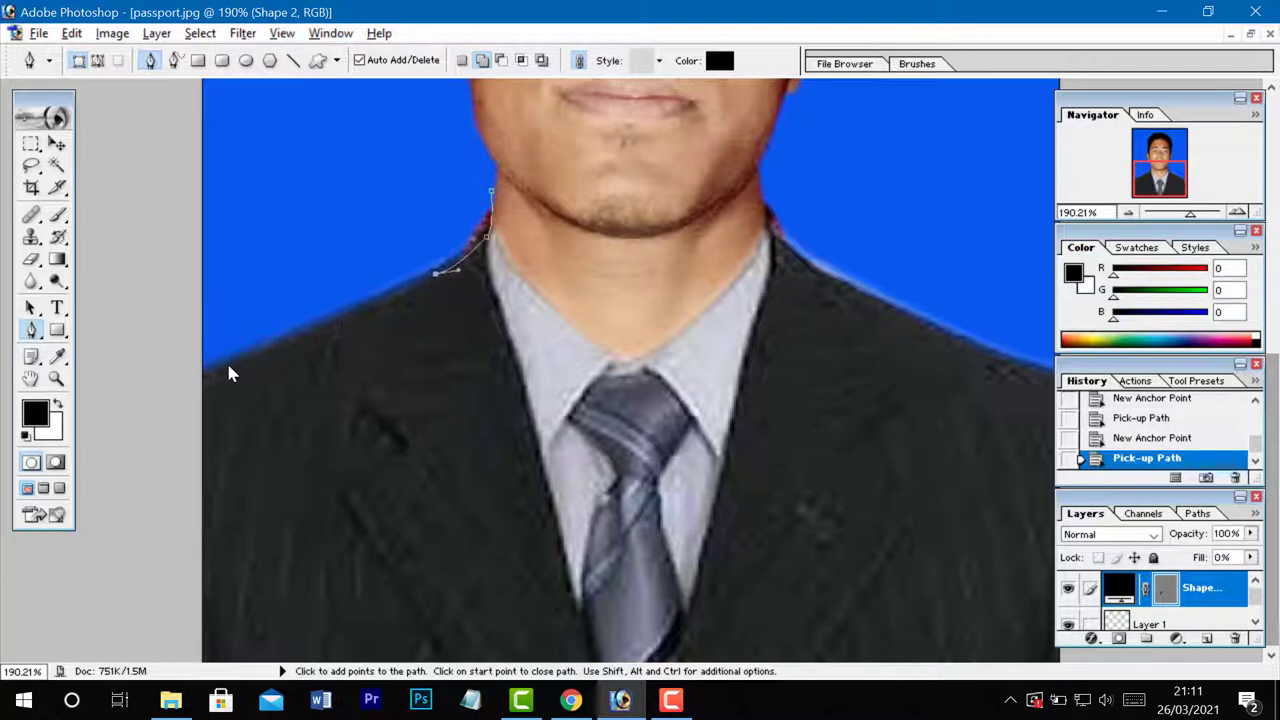
{"action": "left_click_drag", "start_coordinate": [200, 378], "coordinate": [157, 382]}
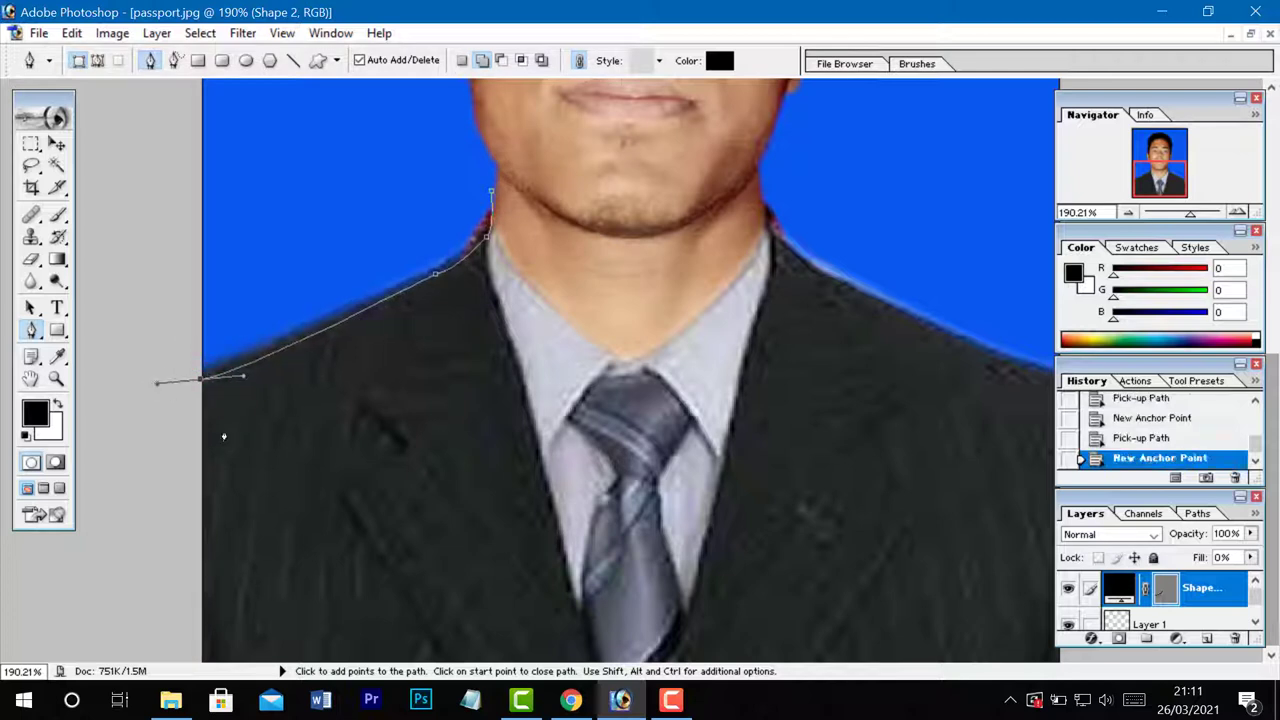
{"action": "left_click", "coordinate": [198, 385]}
{"action": "left_click", "coordinate": [160, 347]}
{"action": "left_click_drag", "start_coordinate": [231, 299], "coordinate": [400, 203]}
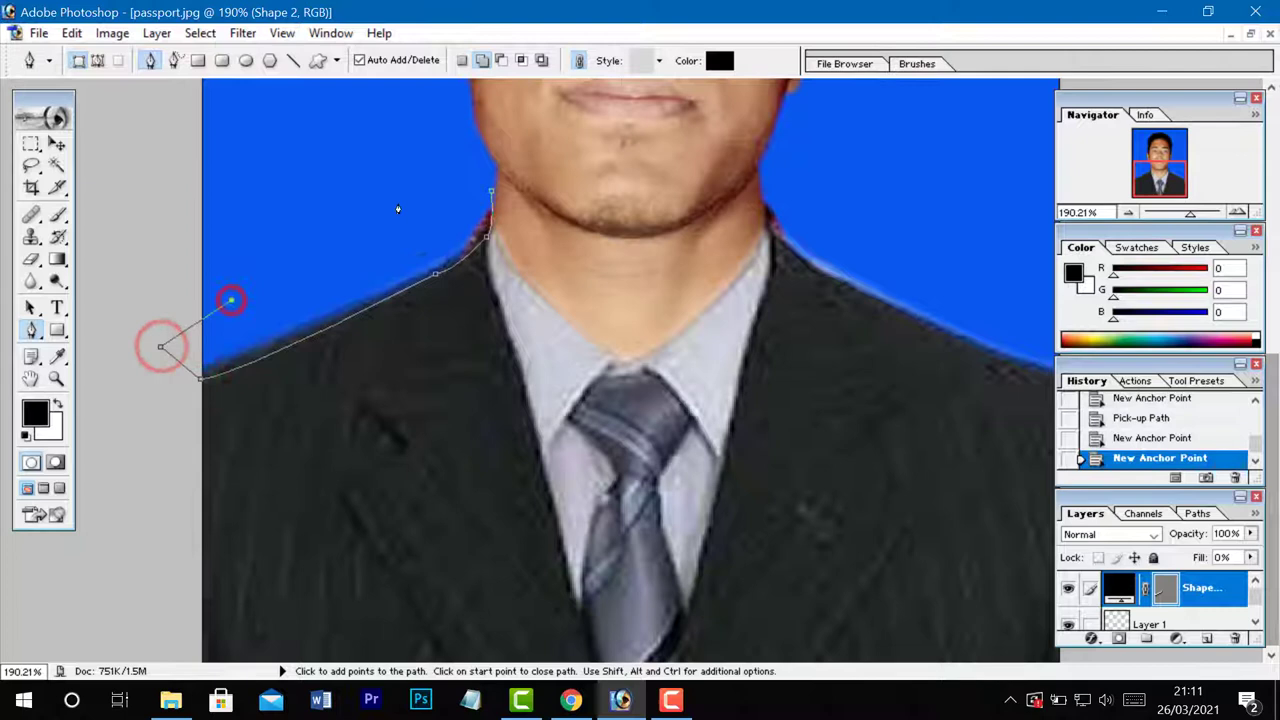
{"action": "left_click", "coordinate": [445, 184]}
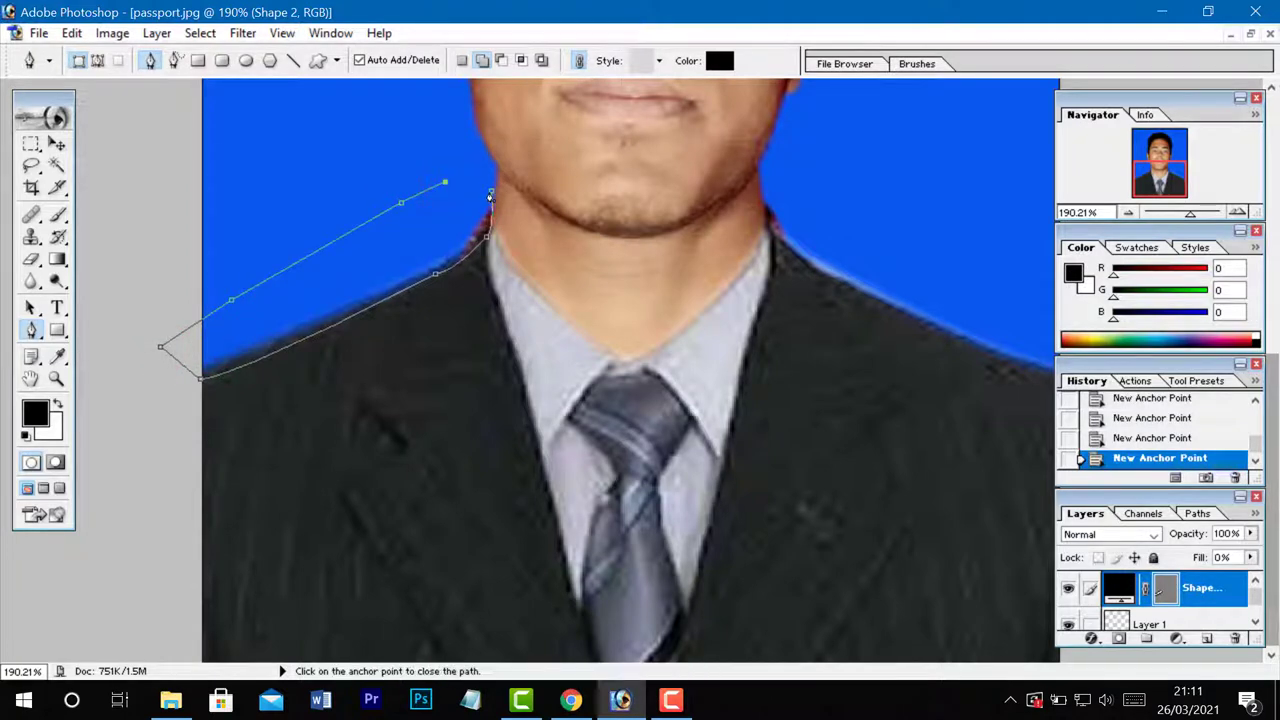
{"action": "left_click", "coordinate": [490, 196]}
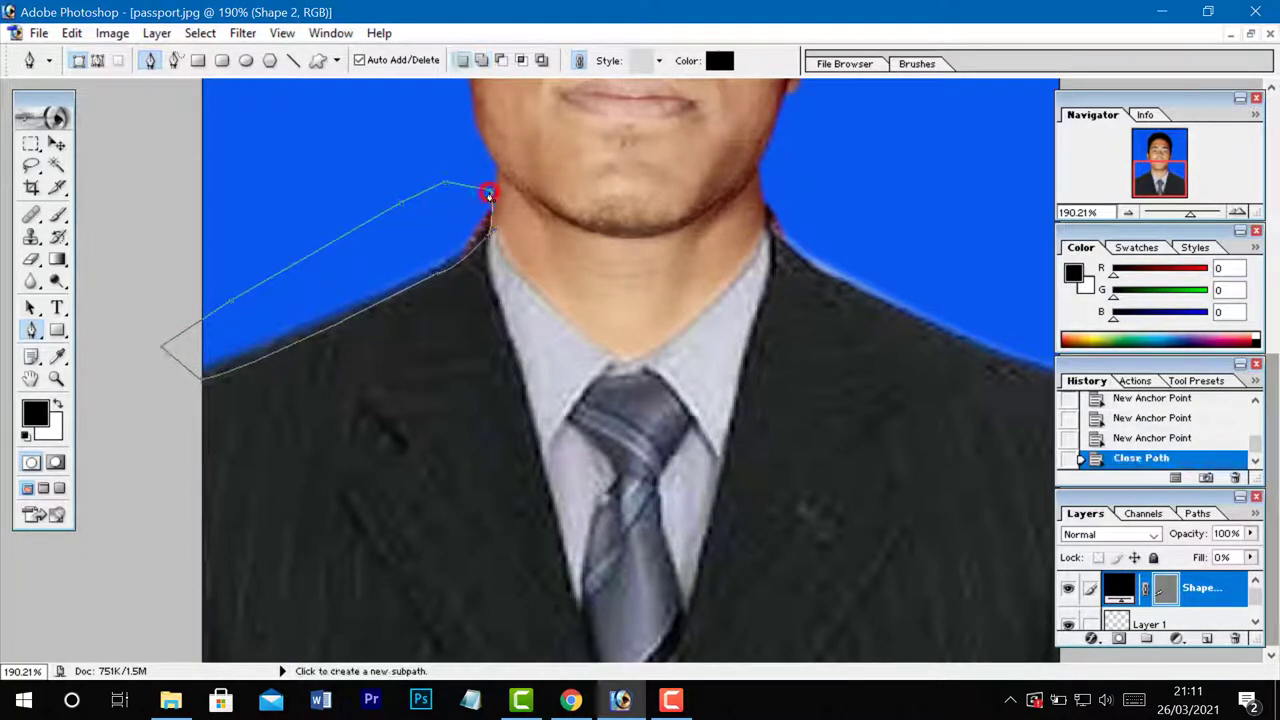
Convert the left-shoulder path to a selection and make the Background layer active, undoing a trial delete.
{"action": "right_click", "coordinate": [400, 224]}
{"action": "left_click", "coordinate": [443, 313]}
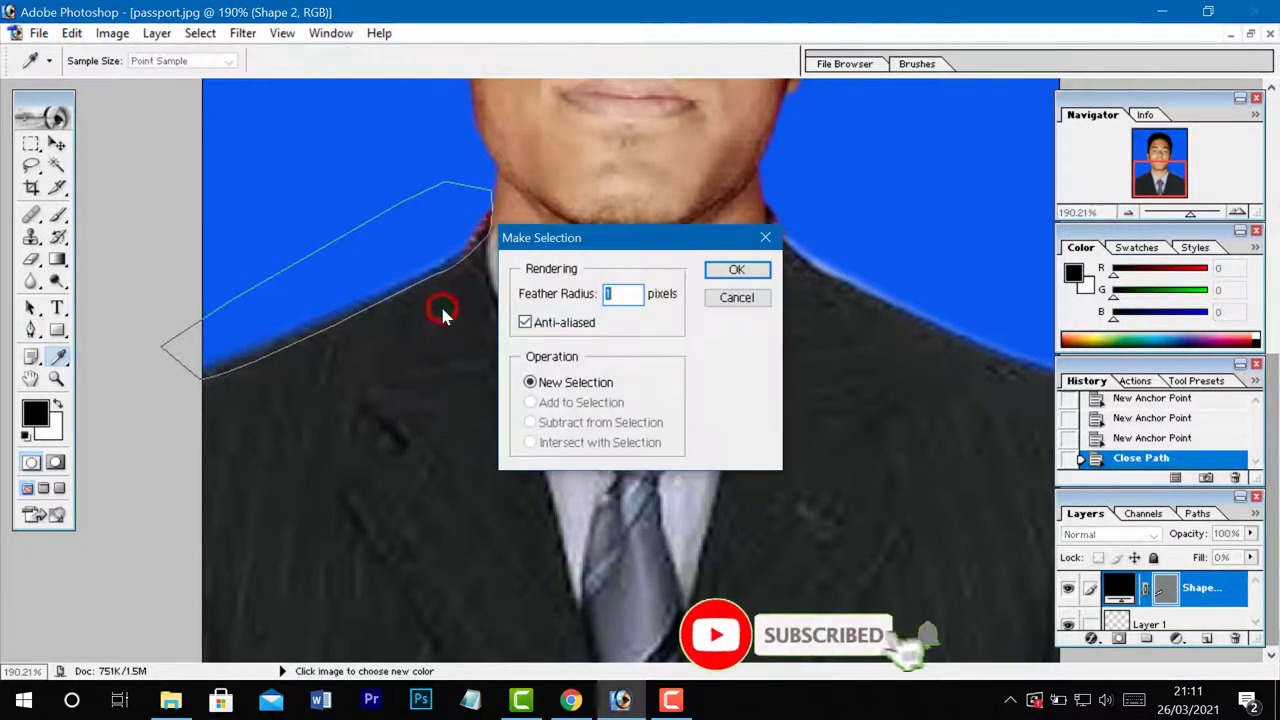
{"action": "left_click", "coordinate": [744, 272]}
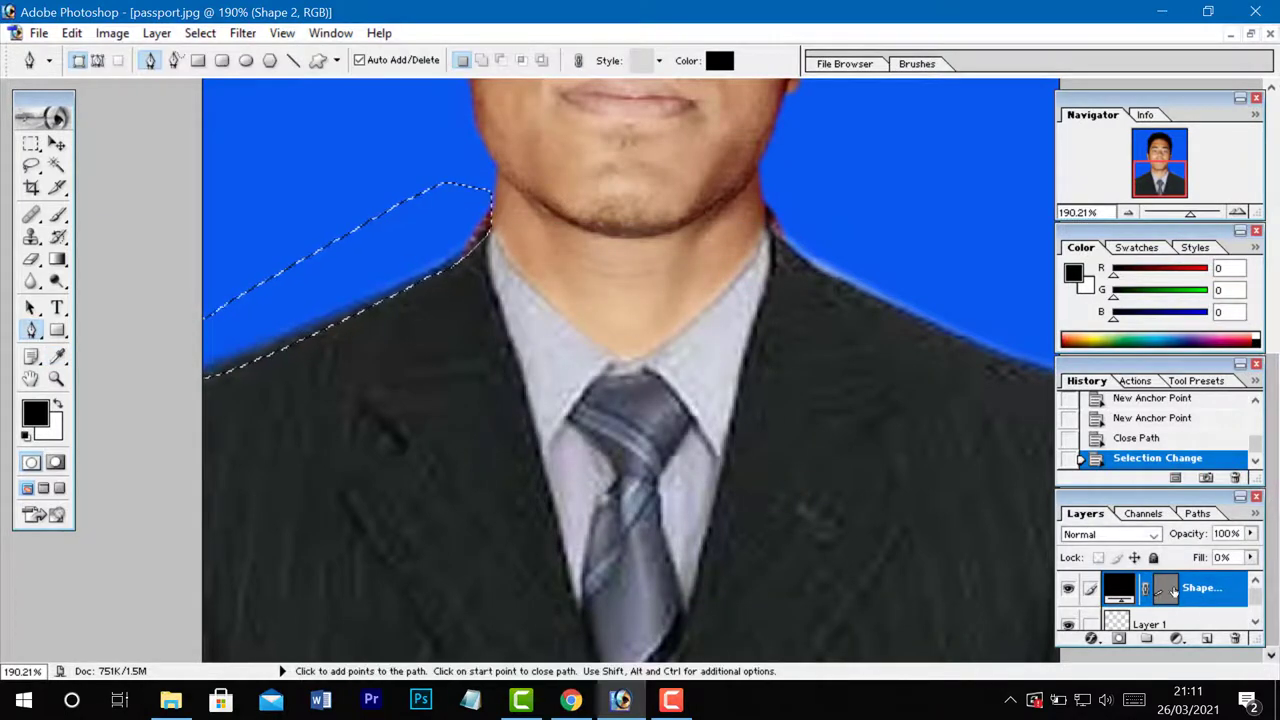
{"action": "scroll", "coordinate": [1166, 596], "scroll_direction": "down", "scroll_amount": 2}
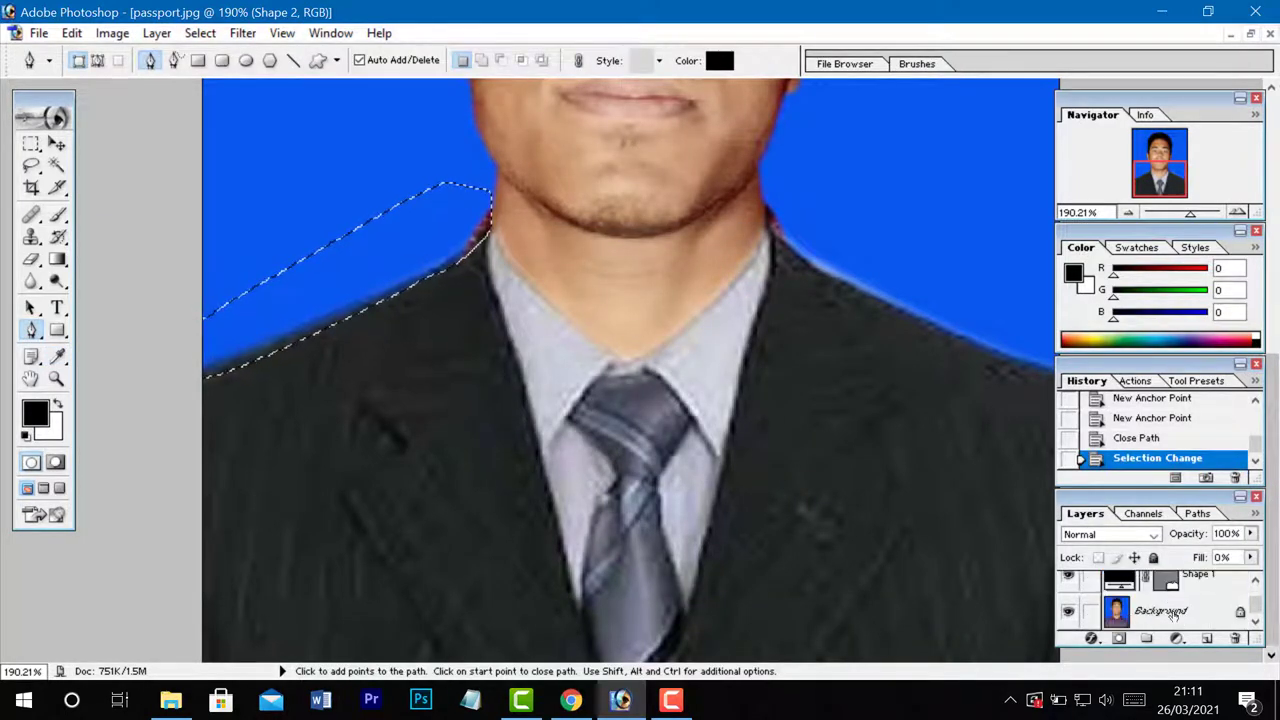
{"action": "left_click", "coordinate": [1172, 612]}
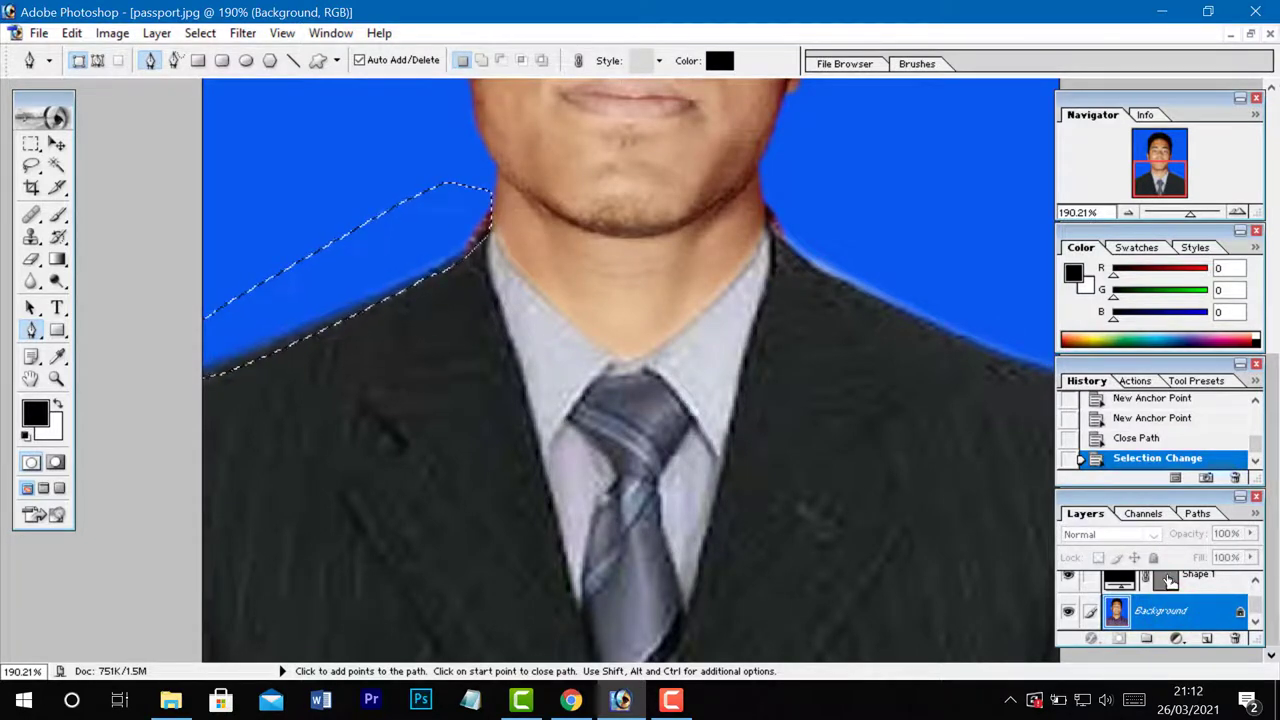
{"action": "key", "text": "Delete"}
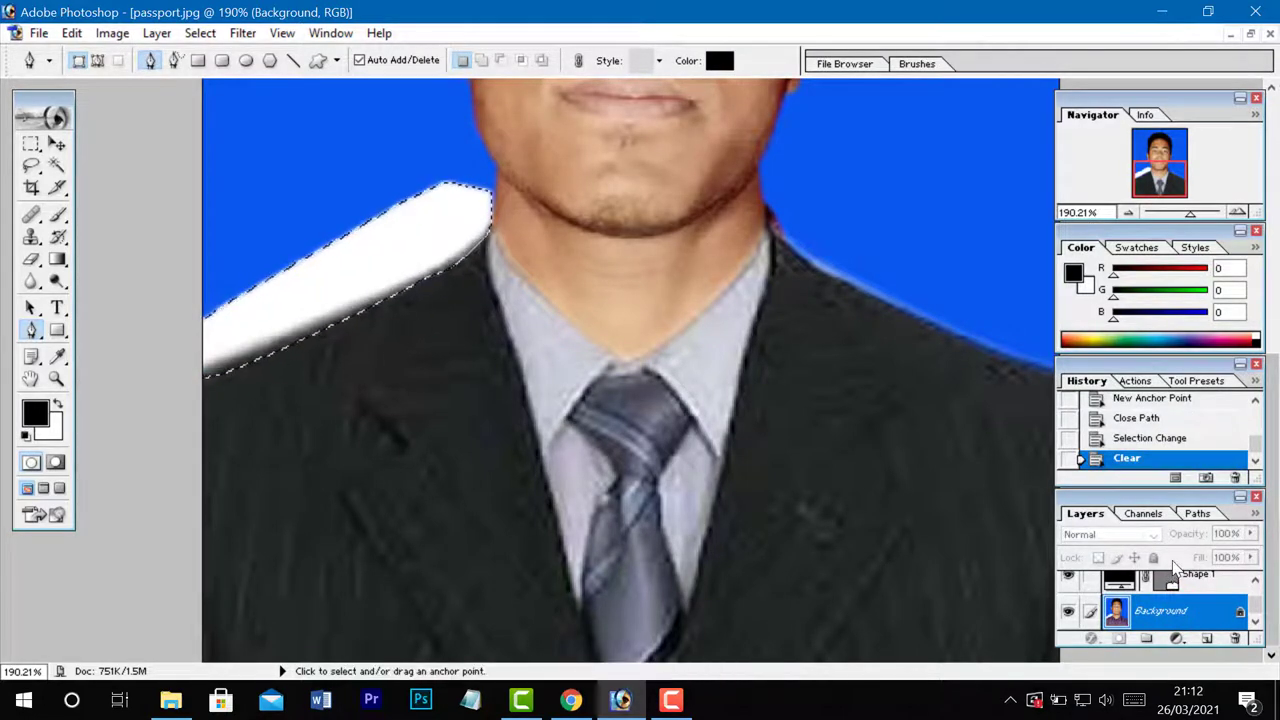
{"action": "key", "text": "ctrl+z"}
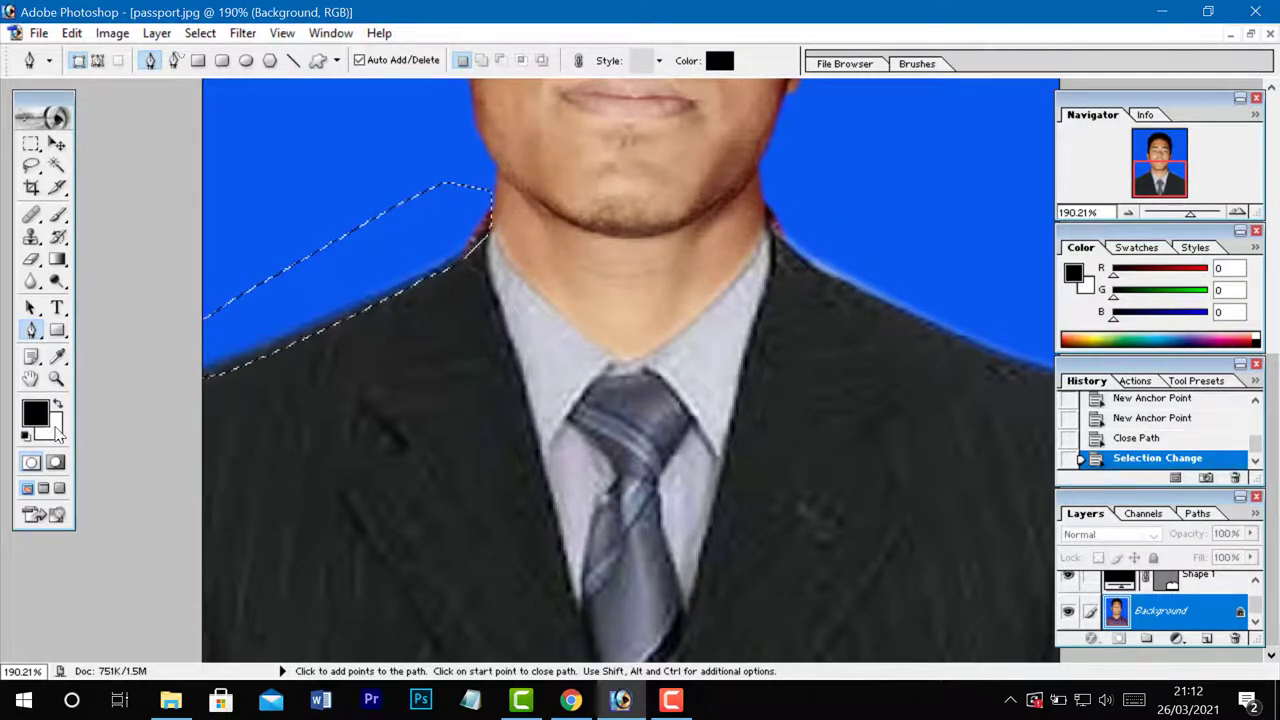
Set the background colour to the photo's blue, sampled from the canvas.
{"action": "left_click", "coordinate": [52, 425]}
{"action": "left_click_drag", "start_coordinate": [590, 190], "coordinate": [645, 187]}
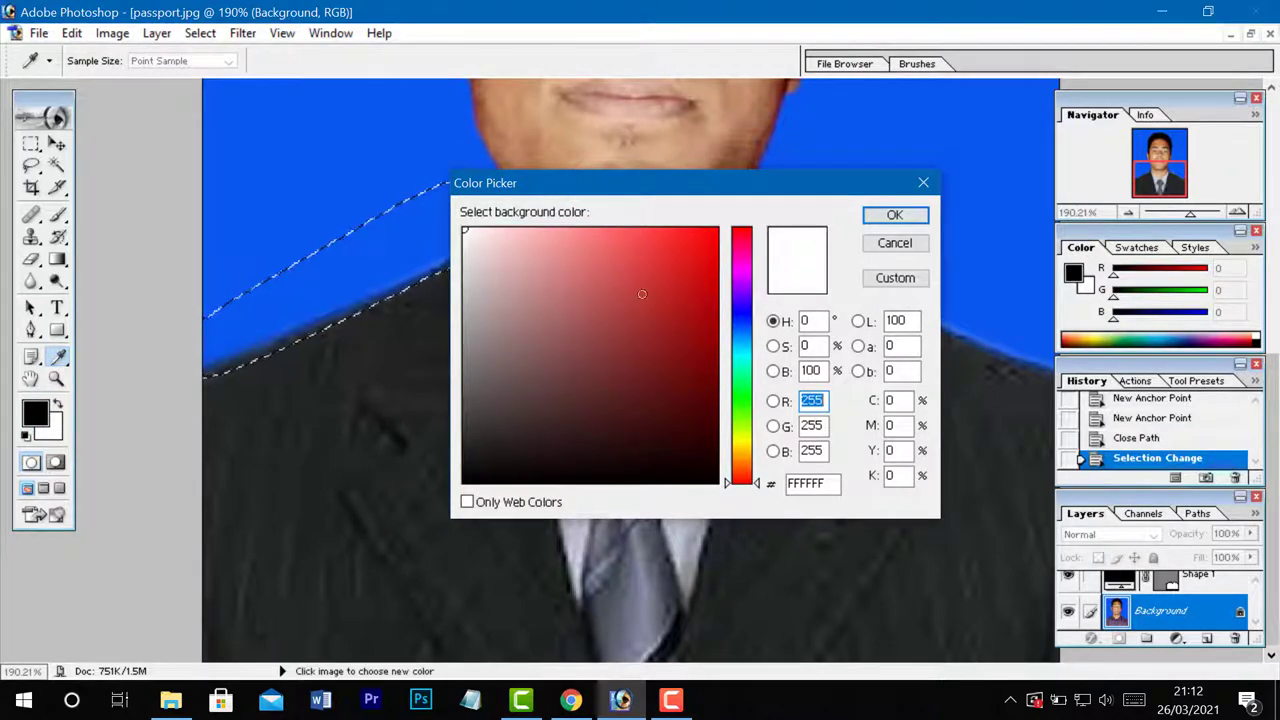
{"action": "left_click_drag", "start_coordinate": [742, 322], "coordinate": [740, 296]}
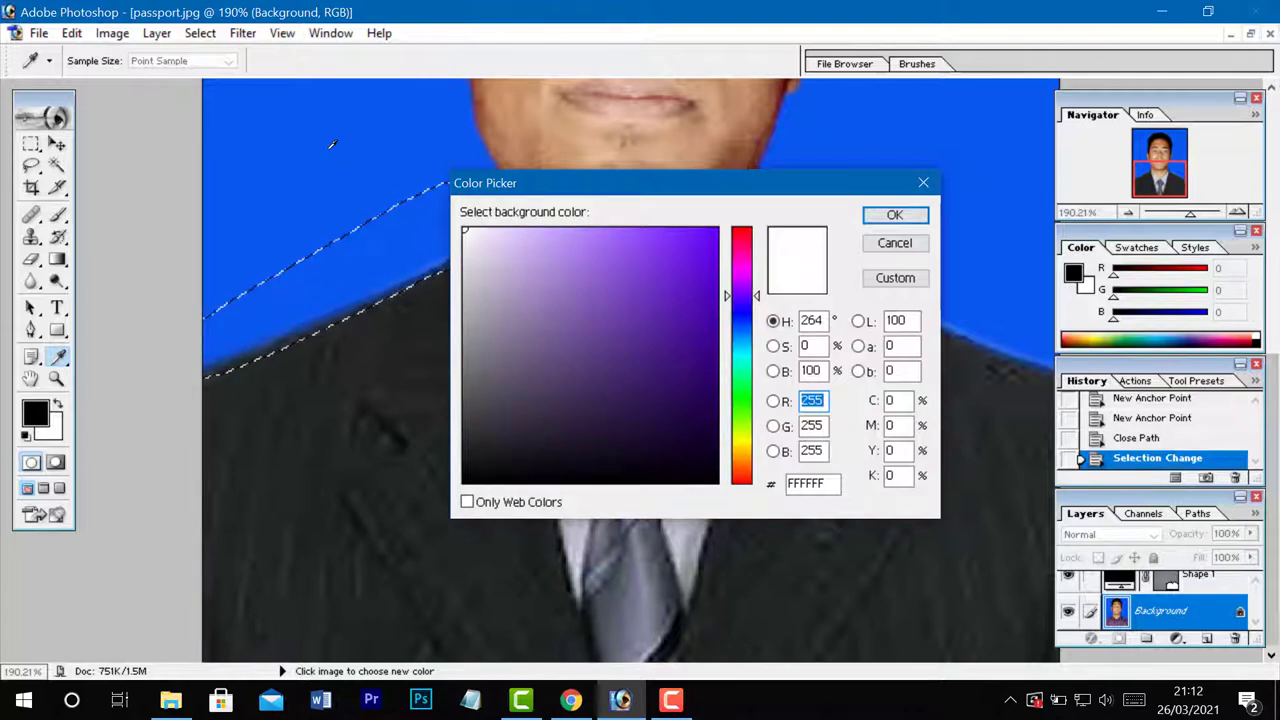
{"action": "left_click", "coordinate": [328, 148]}
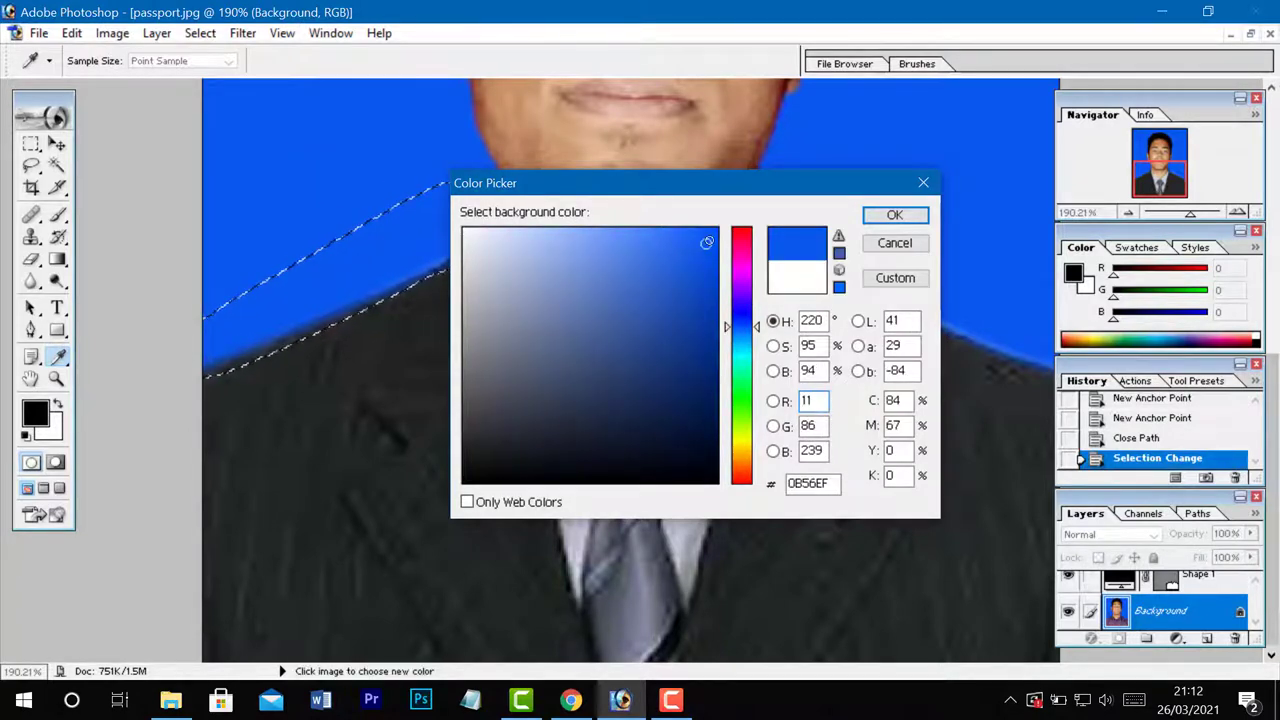
{"action": "left_click", "coordinate": [894, 216]}
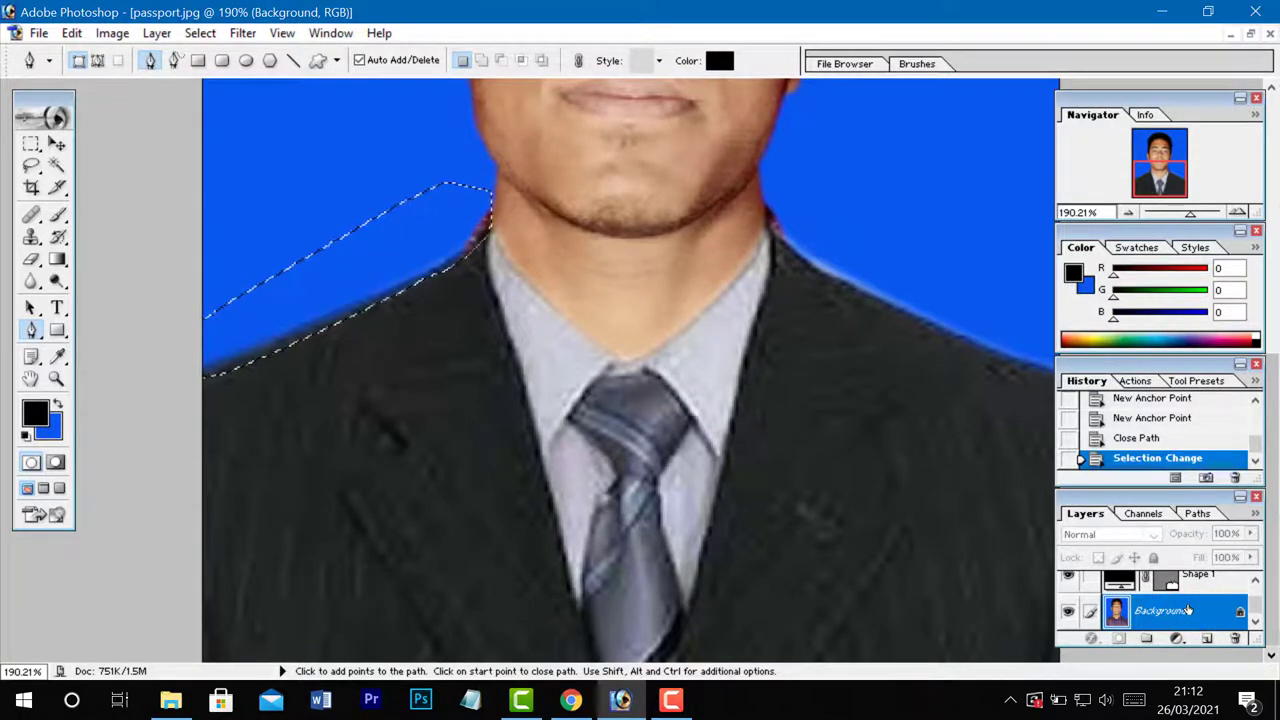
Clear the left-shoulder selection on both Background and Layer 1, then deselect.
{"action": "key", "text": "Delete"}
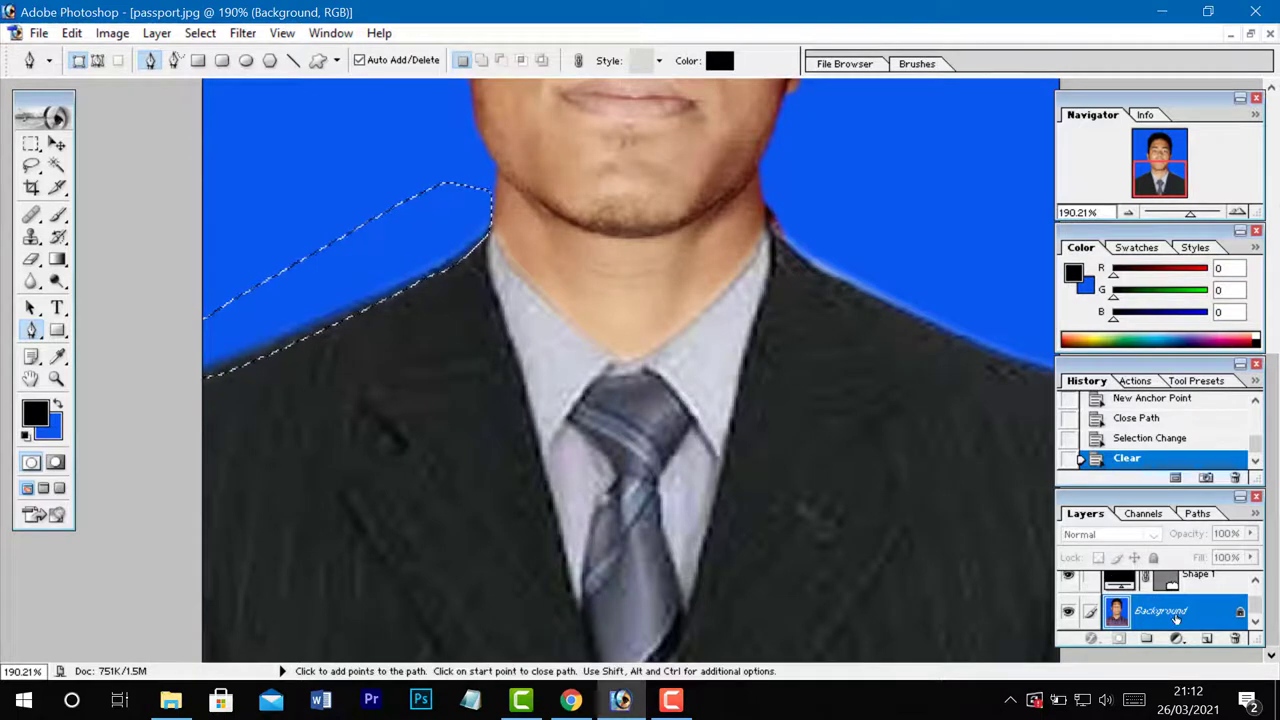
{"action": "scroll", "coordinate": [1172, 610], "scroll_direction": "up", "scroll_amount": 2}
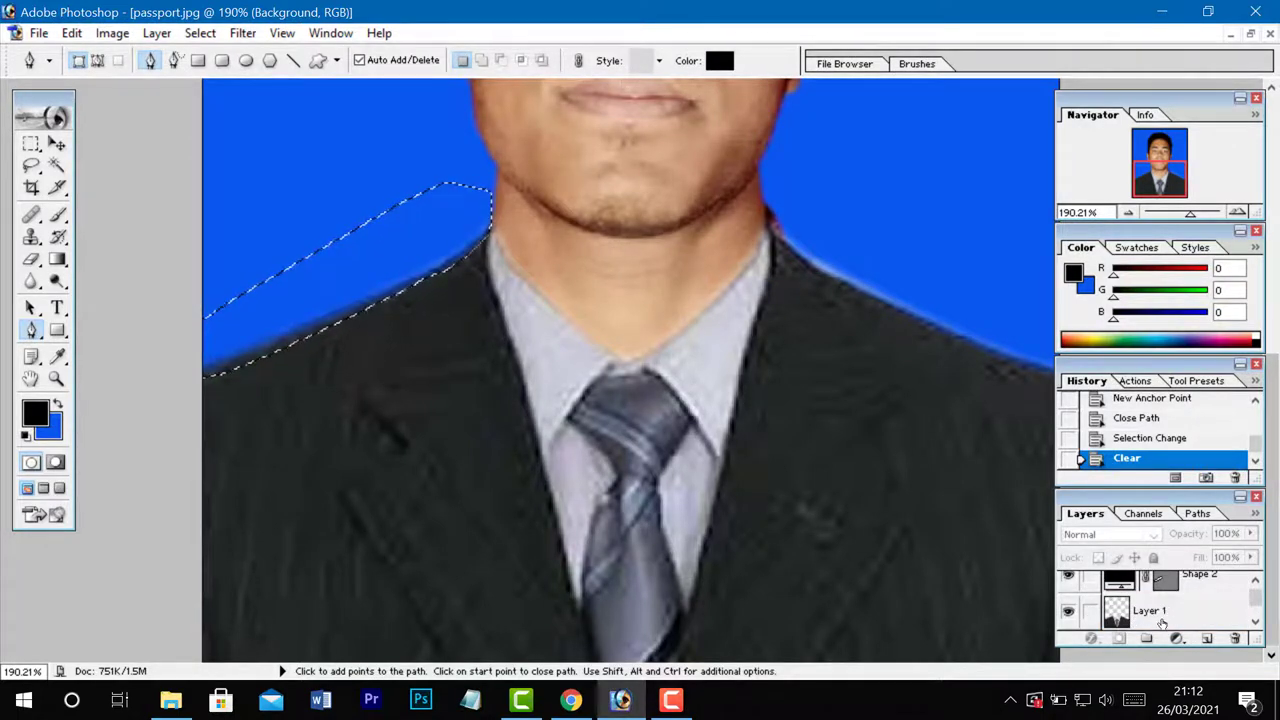
{"action": "left_click", "coordinate": [1160, 612]}
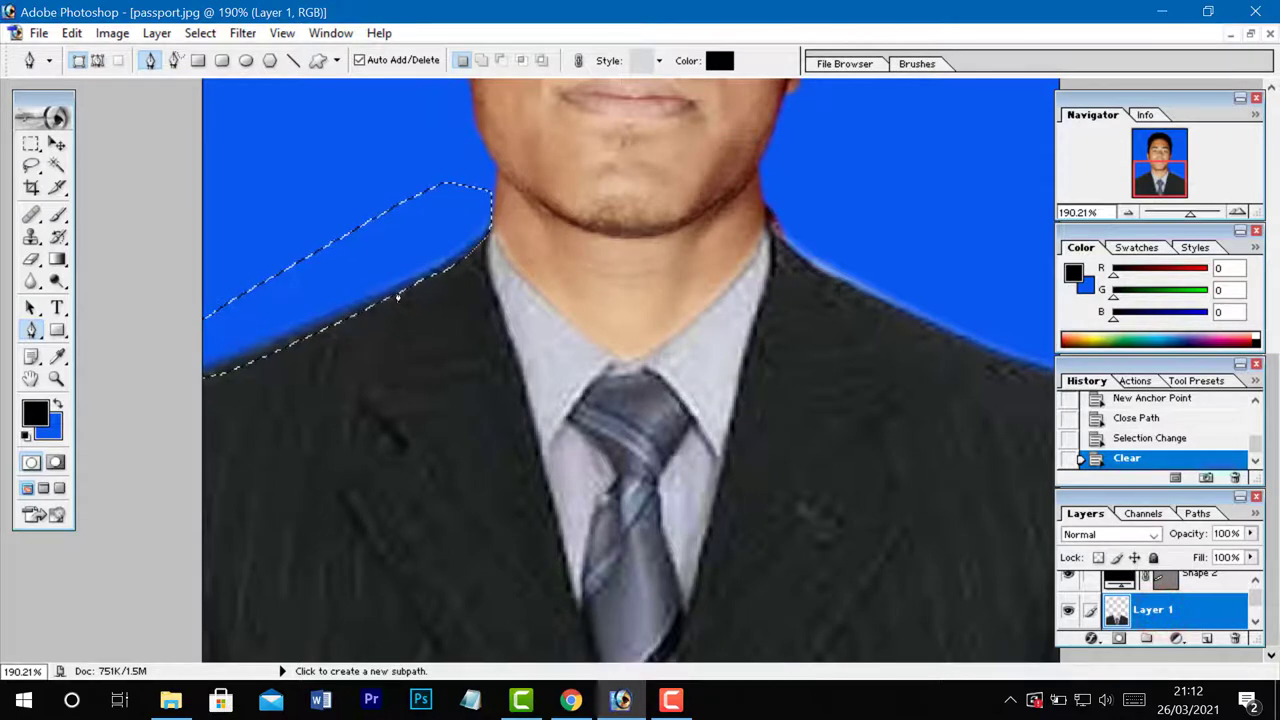
{"action": "key", "text": "Delete"}
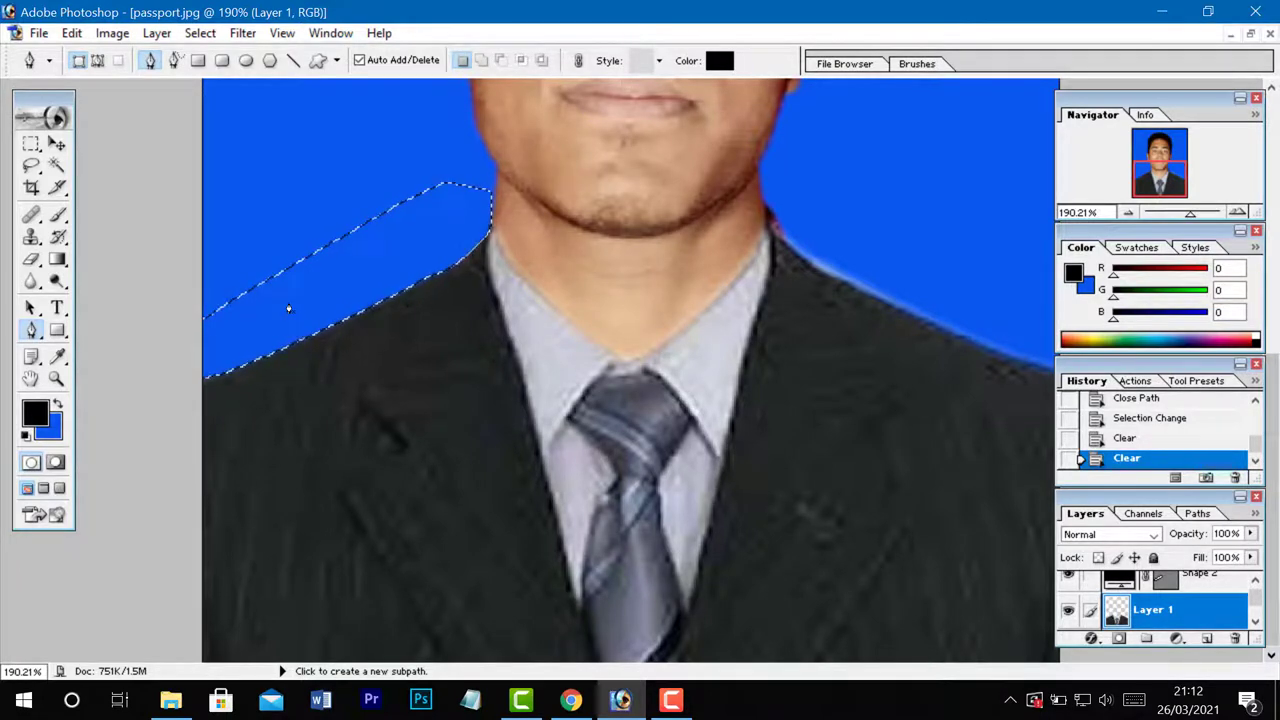
{"action": "key", "text": "ctrl+d"}
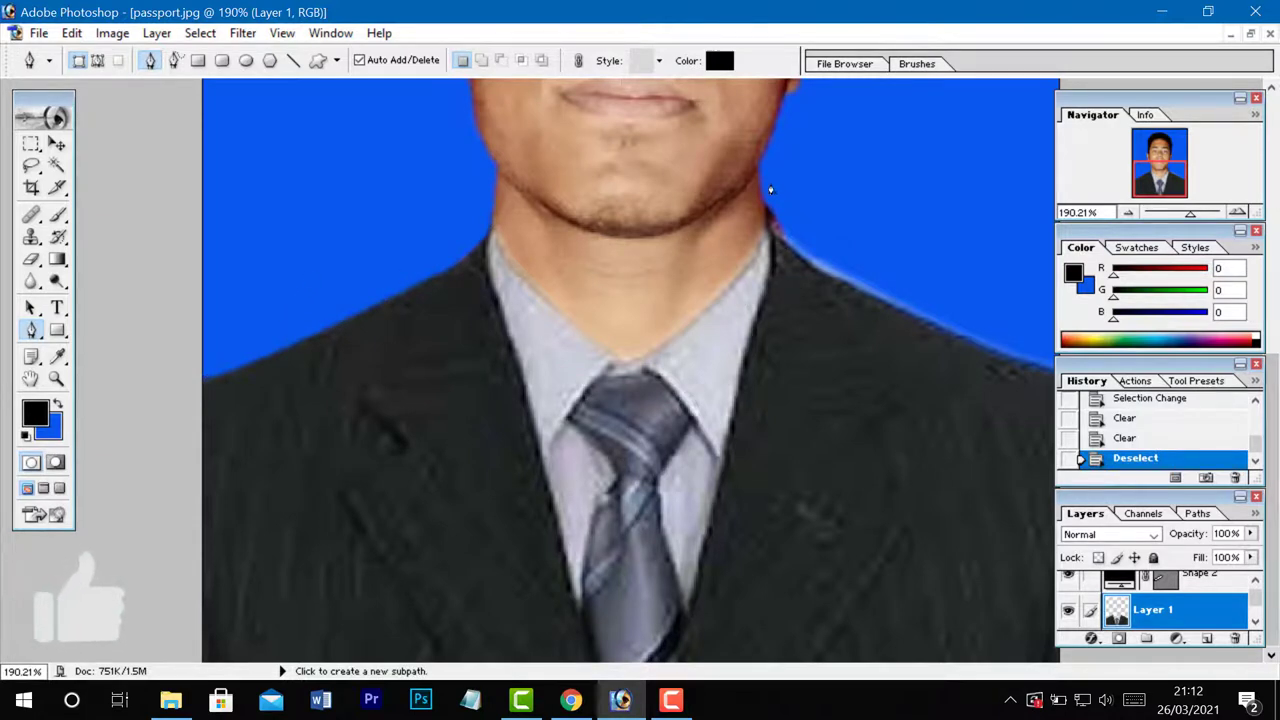
Undo a false start, then begin the right-shoulder path at the jaw with anchors along the shoulder.
{"action": "left_click", "coordinate": [768, 189]}
{"action": "left_click_drag", "start_coordinate": [782, 240], "coordinate": [807, 260]}
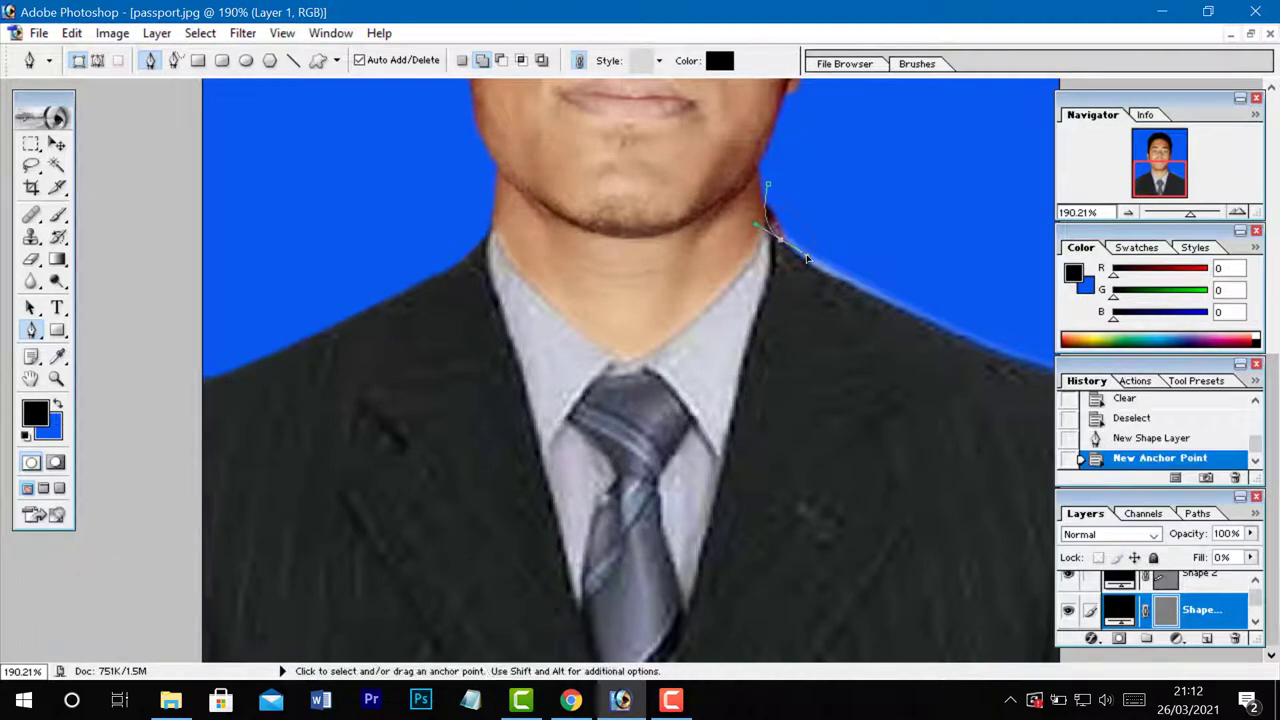
{"action": "key", "text": "ctrl+z"}
{"action": "key", "text": "ctrl+alt+z"}
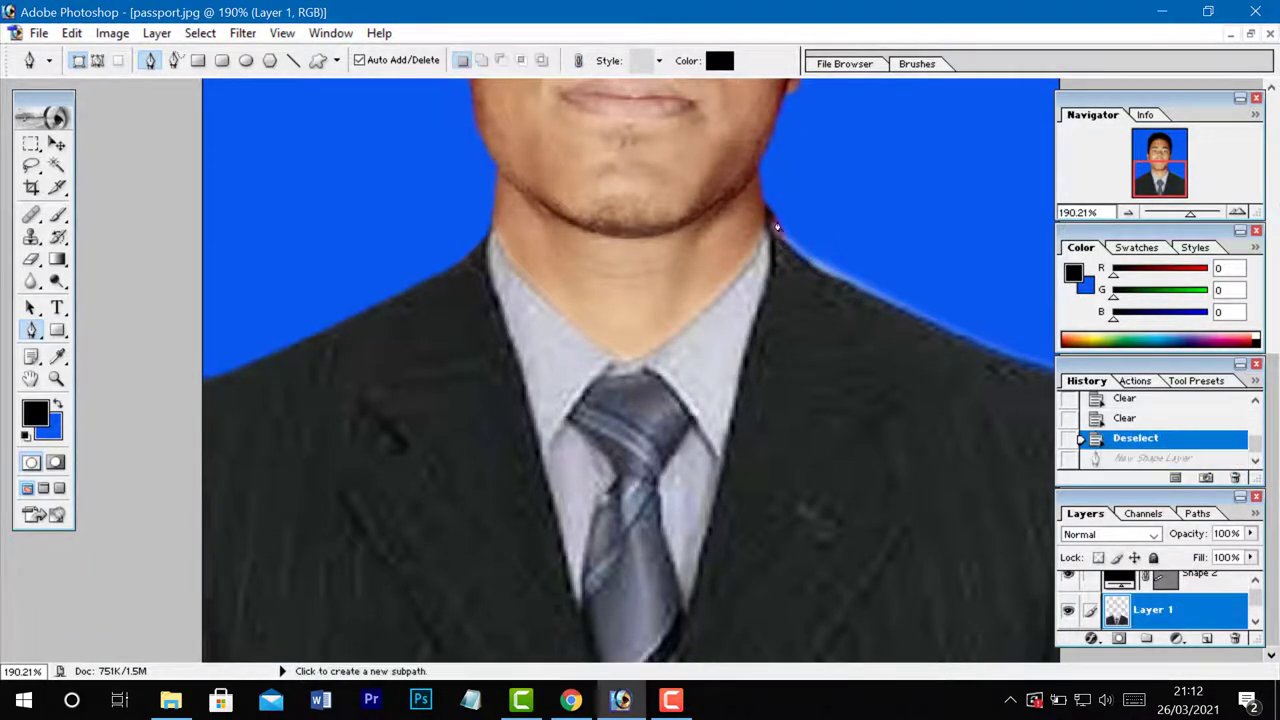
{"action": "left_click", "coordinate": [764, 204]}
{"action": "left_click_drag", "start_coordinate": [772, 238], "coordinate": [797, 250]}
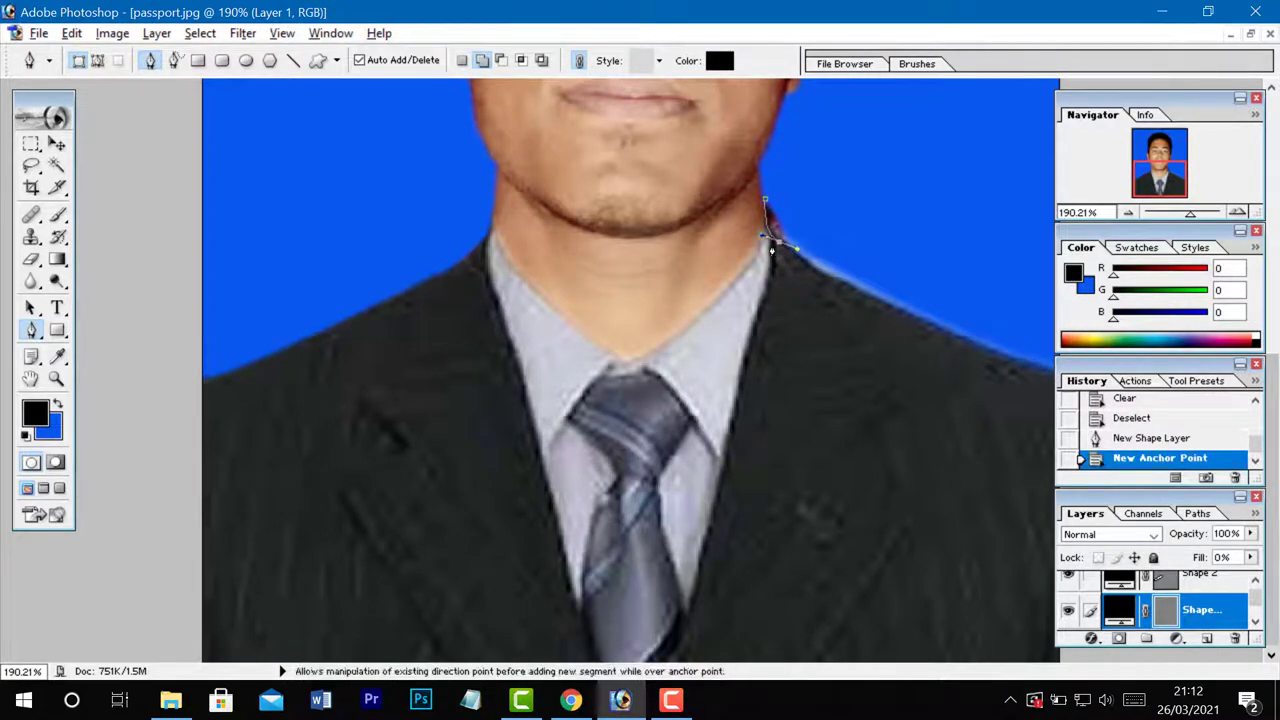
{"action": "left_click", "coordinate": [773, 239], "text": "alt"}
{"action": "left_click_drag", "start_coordinate": [847, 284], "coordinate": [912, 311]}
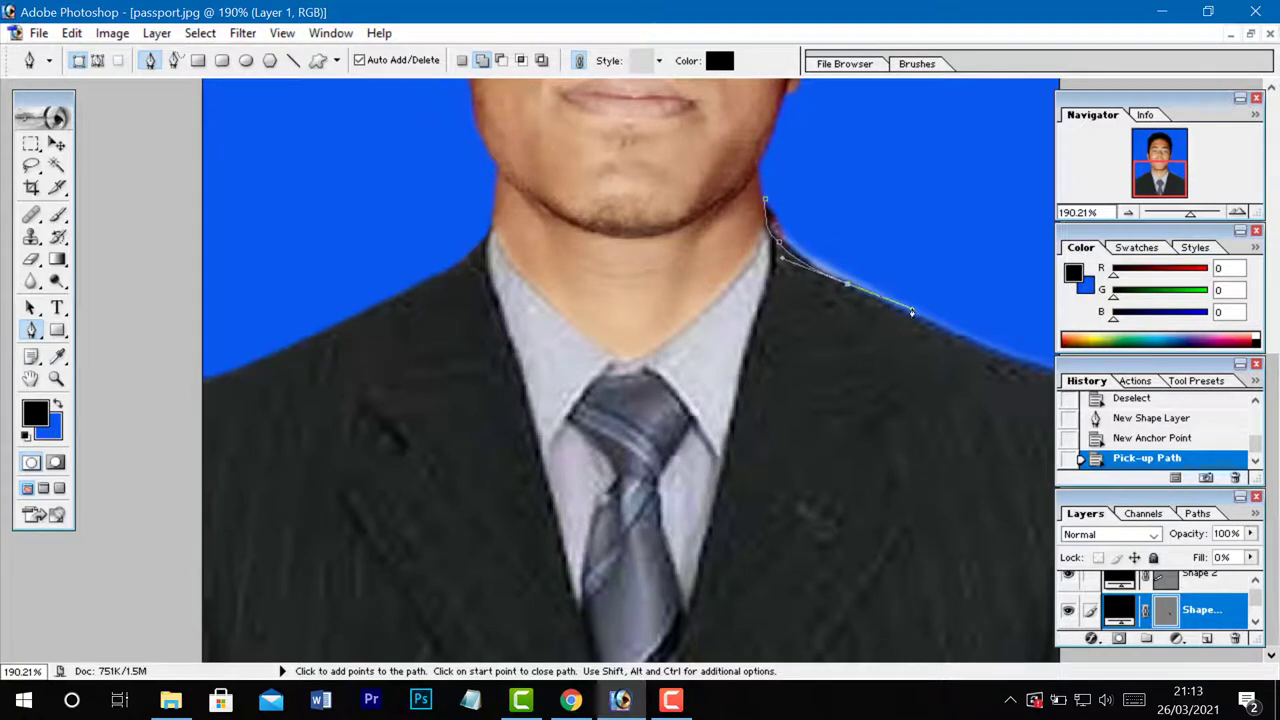
{"action": "left_click", "coordinate": [847, 284], "text": "alt"}
Extend the path to the photo's right edge and curve it back to close at the neck.
{"action": "scroll", "coordinate": [770, 326], "scroll_direction": "down", "scroll_amount": 1}
{"action": "scroll", "coordinate": [770, 326], "scroll_direction": "down", "scroll_amount": 2}
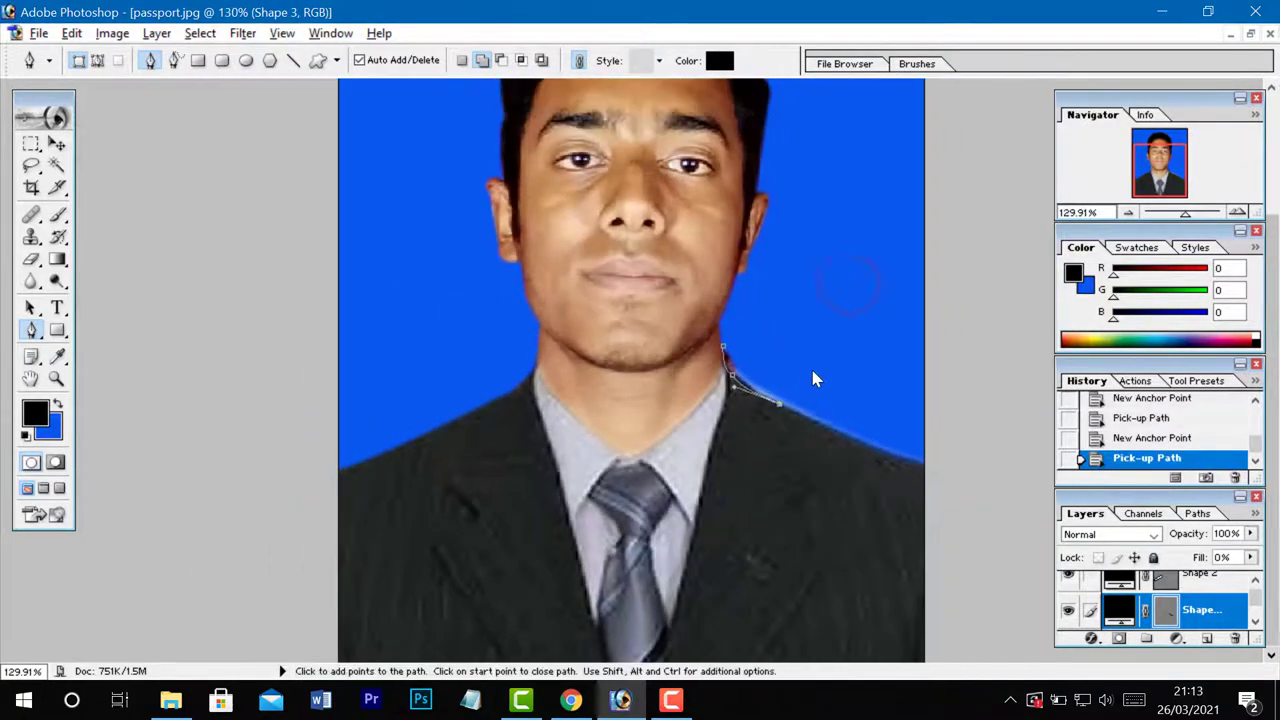
{"action": "left_click", "coordinate": [926, 467]}
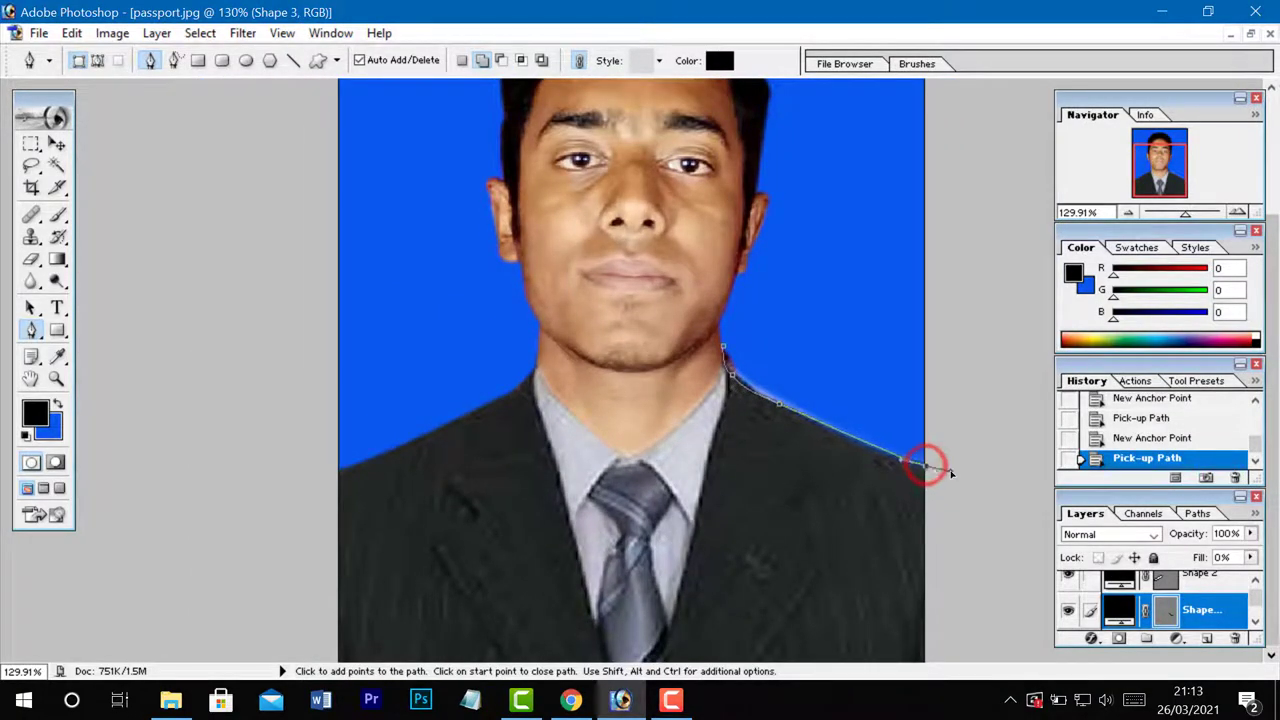
{"action": "mouse_move", "coordinate": [926, 467]}
{"action": "left_mouse_down"}
{"action": "mouse_move", "coordinate": [966, 470]}
{"action": "mouse_move", "coordinate": [940, 423]}
{"action": "left_mouse_up"}
{"action": "left_click", "coordinate": [928, 465]}
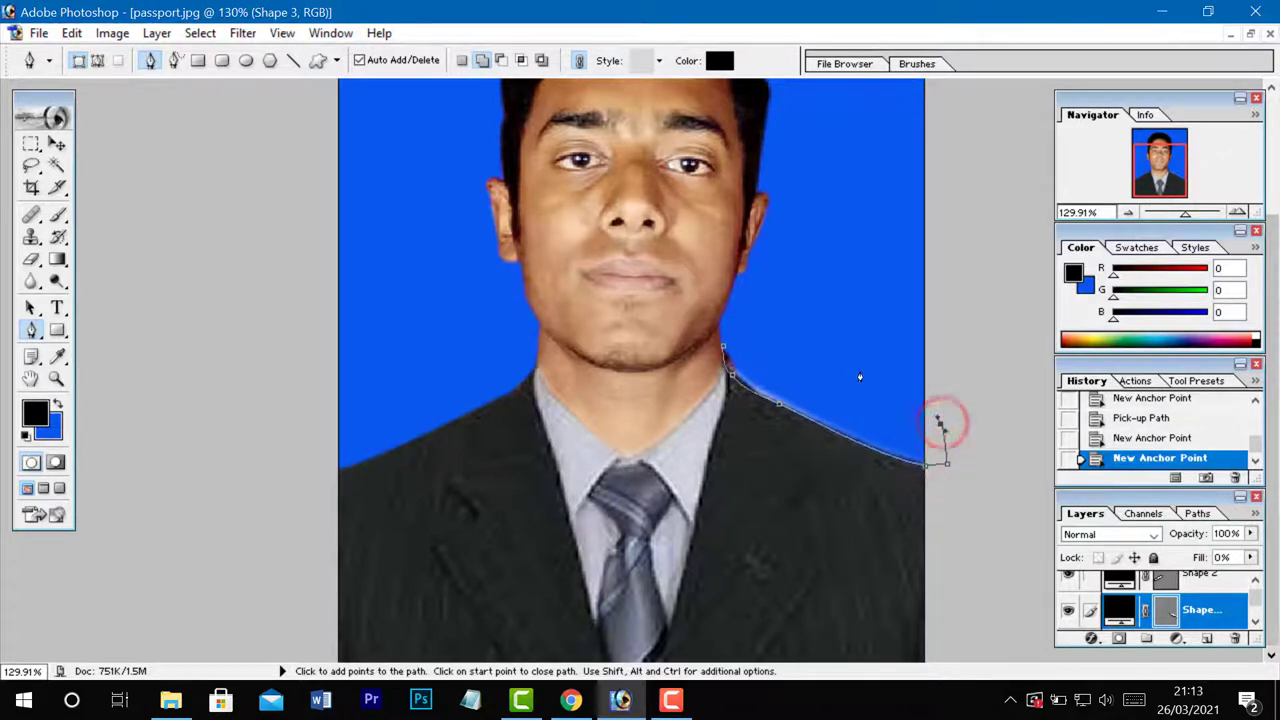
{"action": "left_click_drag", "start_coordinate": [860, 372], "coordinate": [770, 337]}
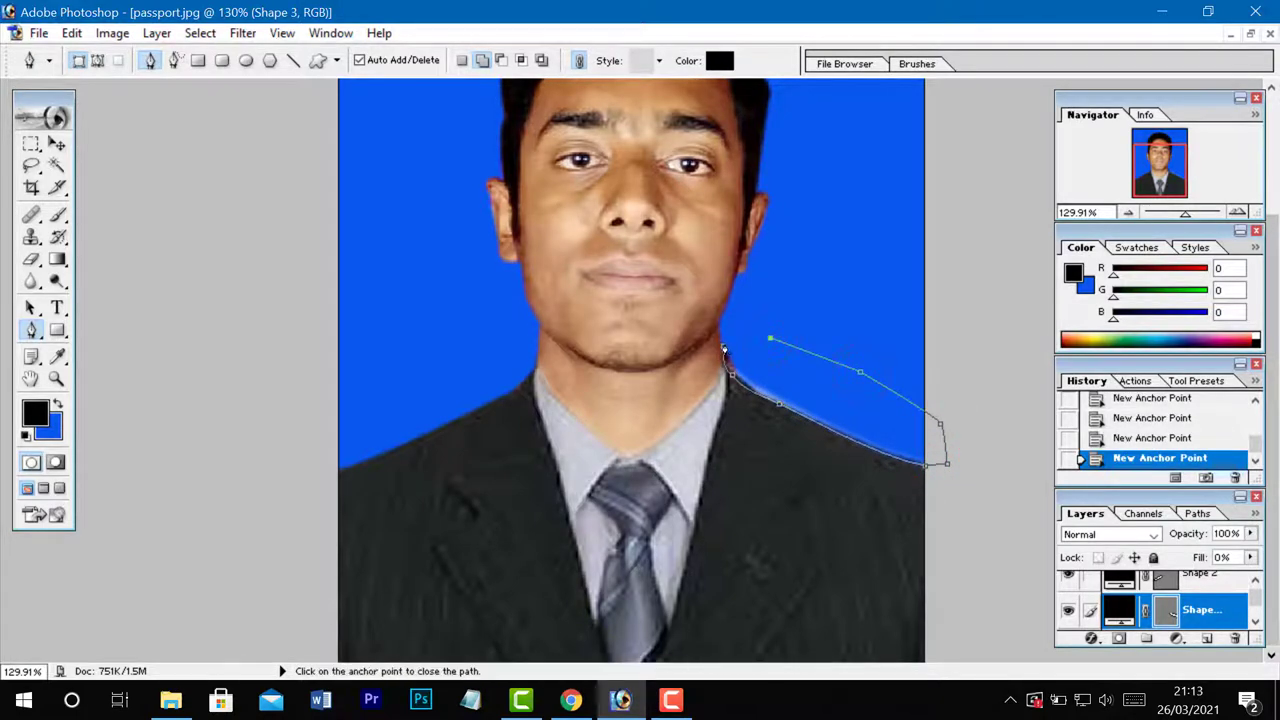
{"action": "left_click", "coordinate": [724, 348]}
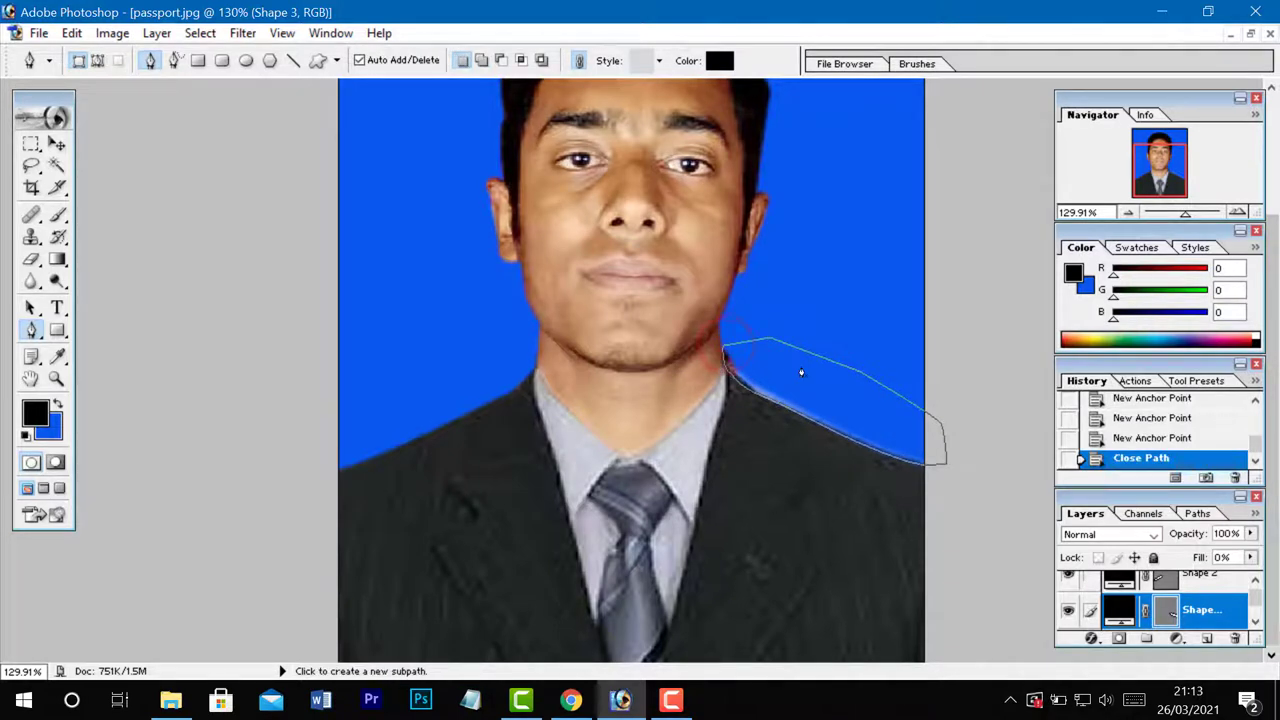
Convert the right-shoulder path to a selection and fill it with blue on the Background layer.
{"action": "right_click", "coordinate": [801, 372]}
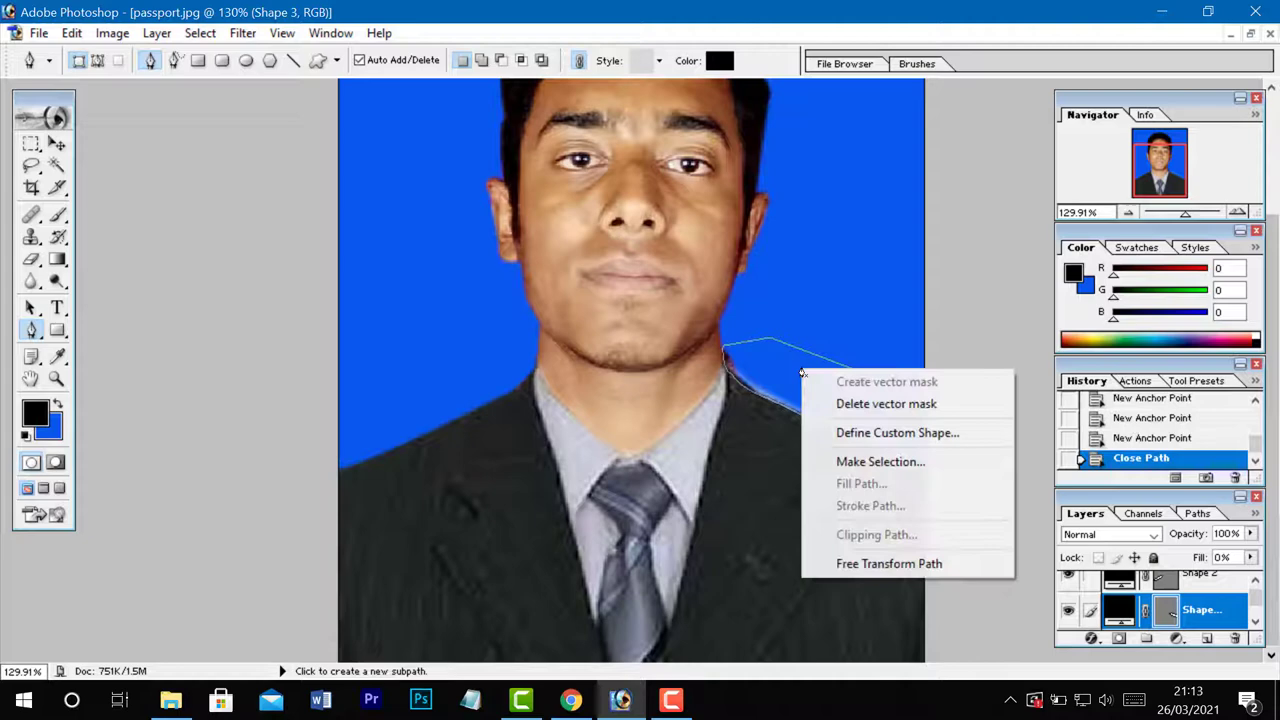
{"action": "left_click", "coordinate": [857, 460]}
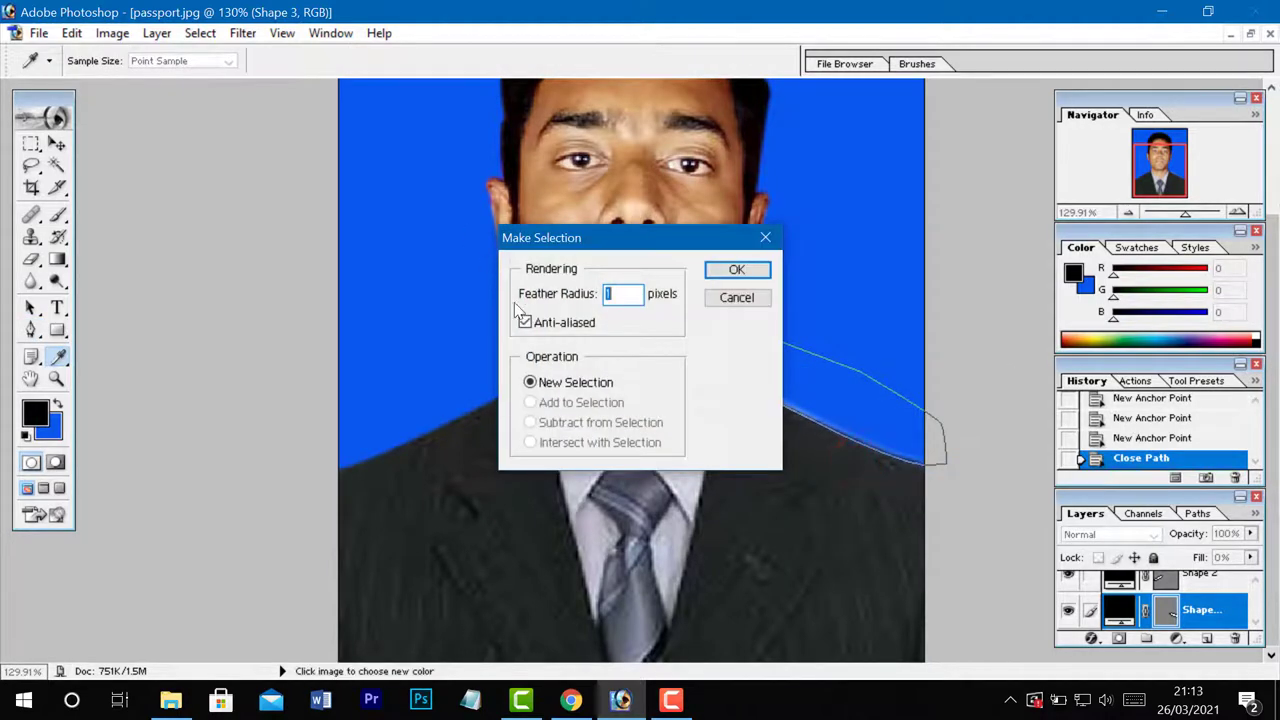
{"action": "left_click", "coordinate": [731, 270]}
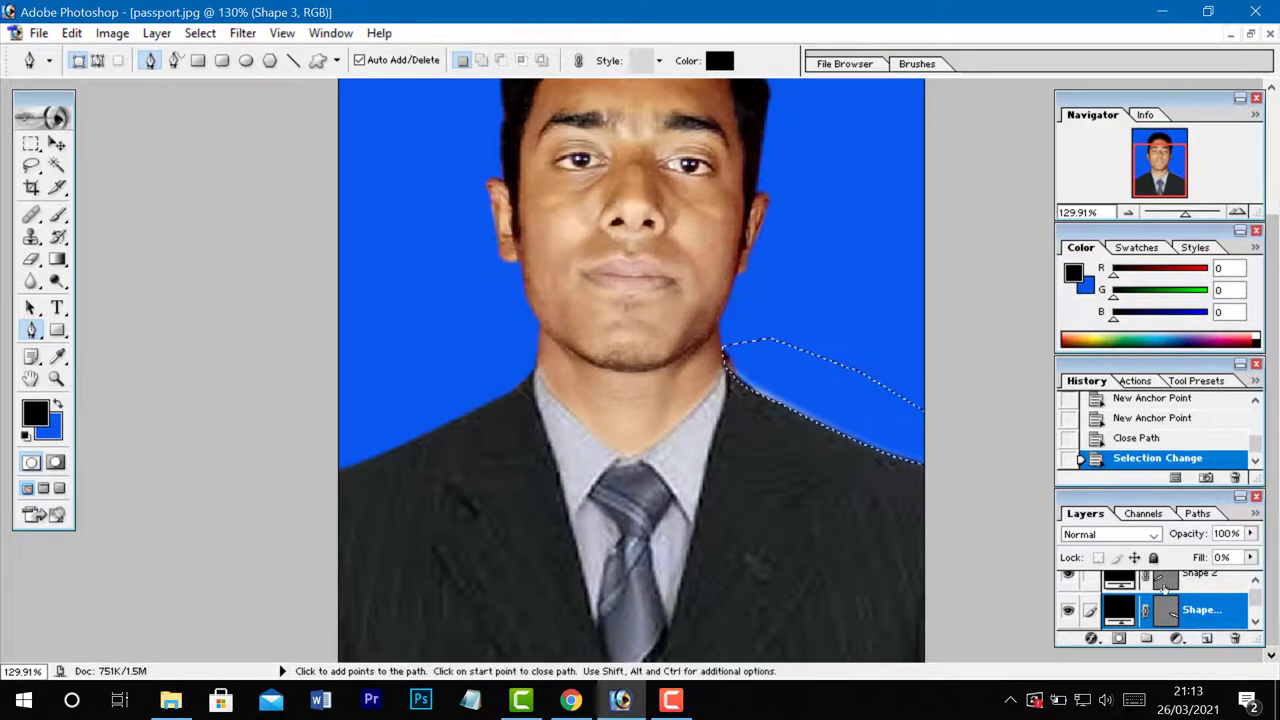
{"action": "scroll", "coordinate": [1163, 590], "scroll_direction": "down", "scroll_amount": 2}
{"action": "scroll", "coordinate": [1175, 612], "scroll_direction": "down", "scroll_amount": 1}
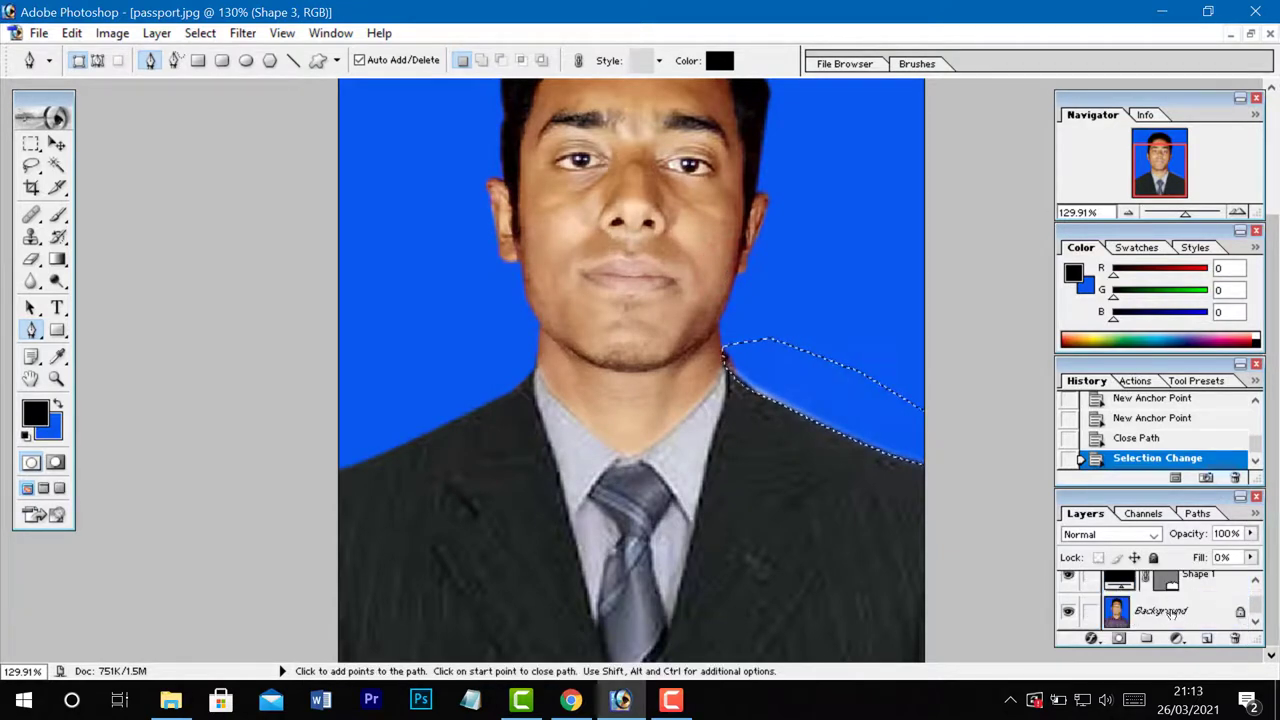
{"action": "left_click", "coordinate": [1186, 614]}
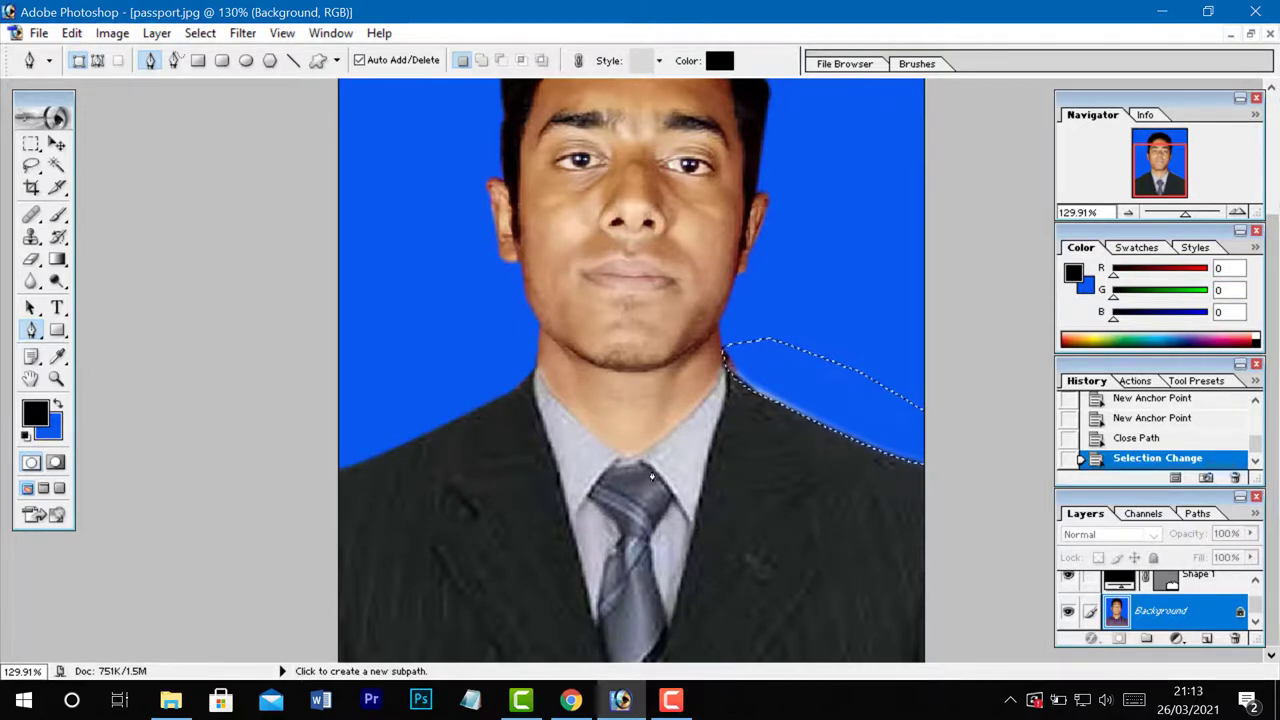
{"action": "key", "text": "Delete"}
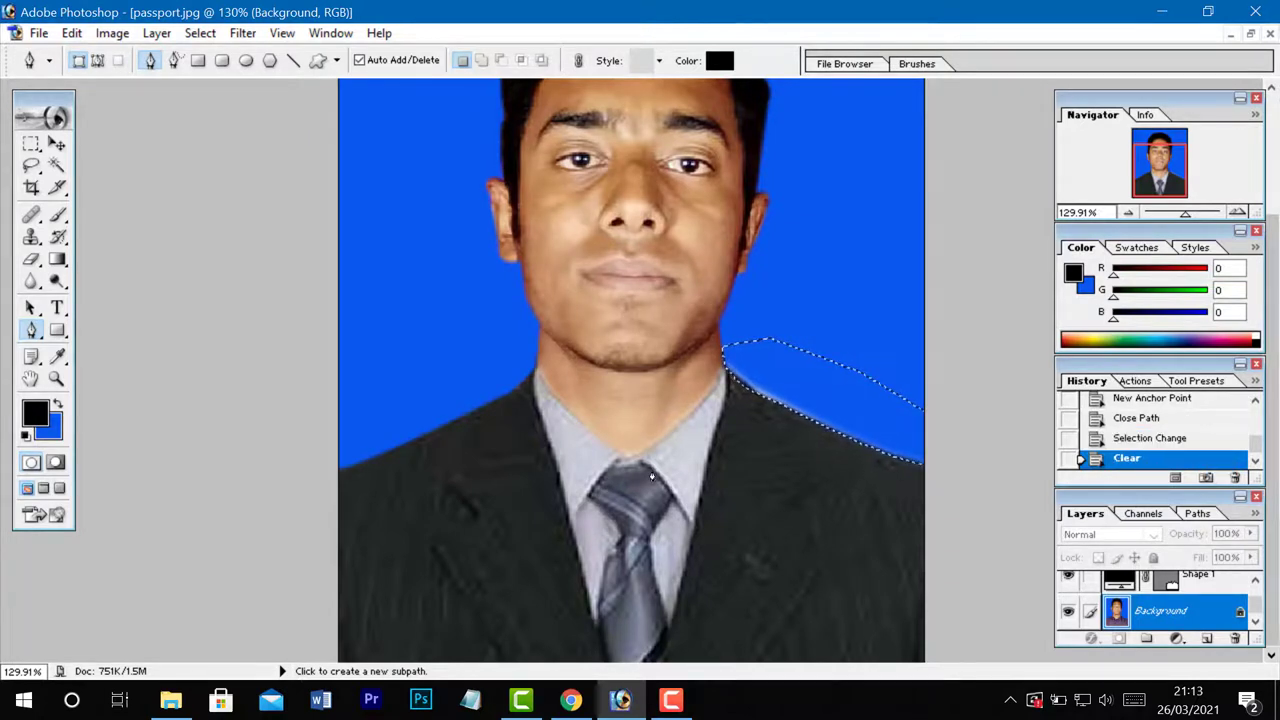
Clear the right-shoulder selection on Layer 1 too, then deselect.
{"action": "scroll", "coordinate": [1122, 616], "scroll_direction": "up", "scroll_amount": 2}
{"action": "scroll", "coordinate": [1150, 610], "scroll_direction": "up", "scroll_amount": 1}
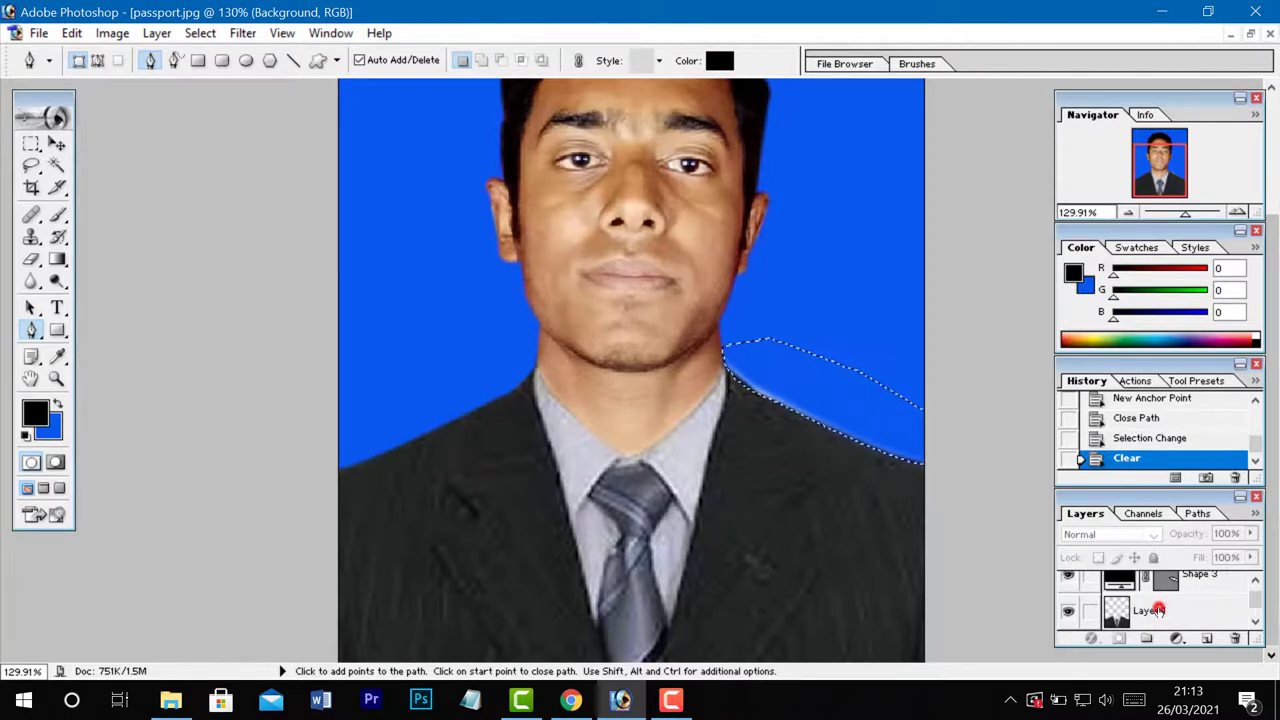
{"action": "left_click", "coordinate": [1155, 610]}
{"action": "key", "text": "Delete"}
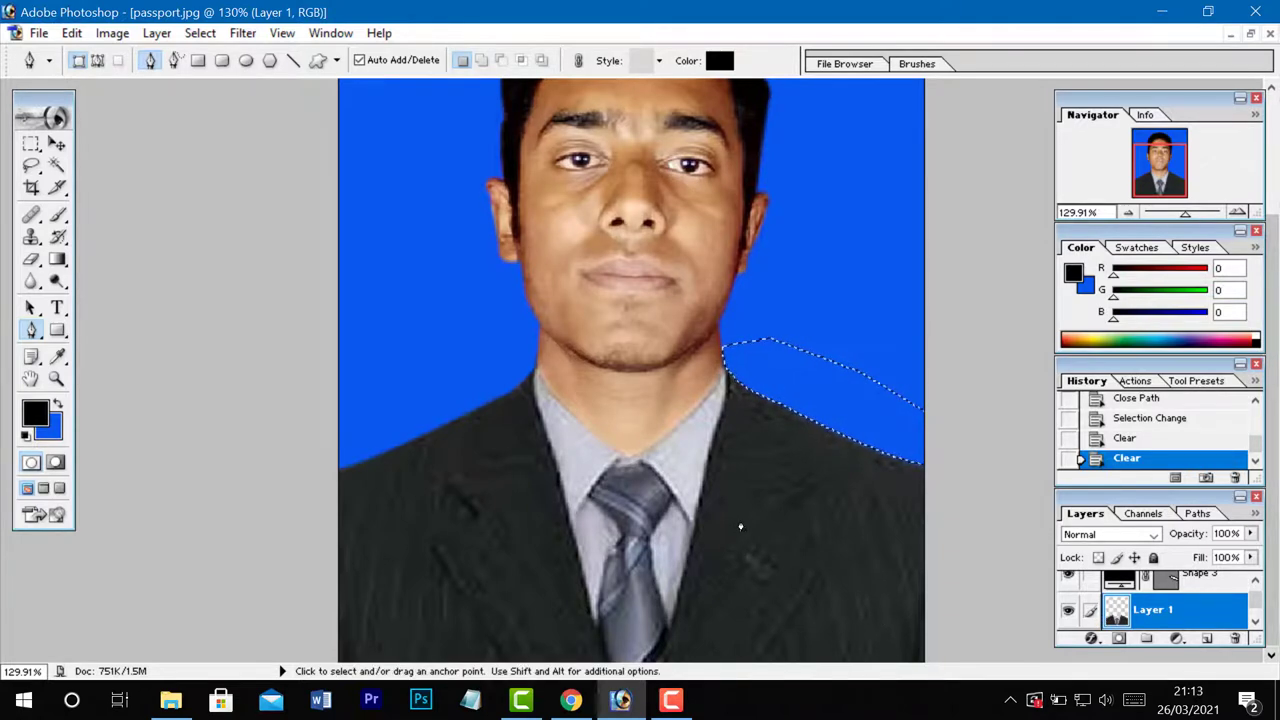
{"action": "key", "text": "ctrl+d"}
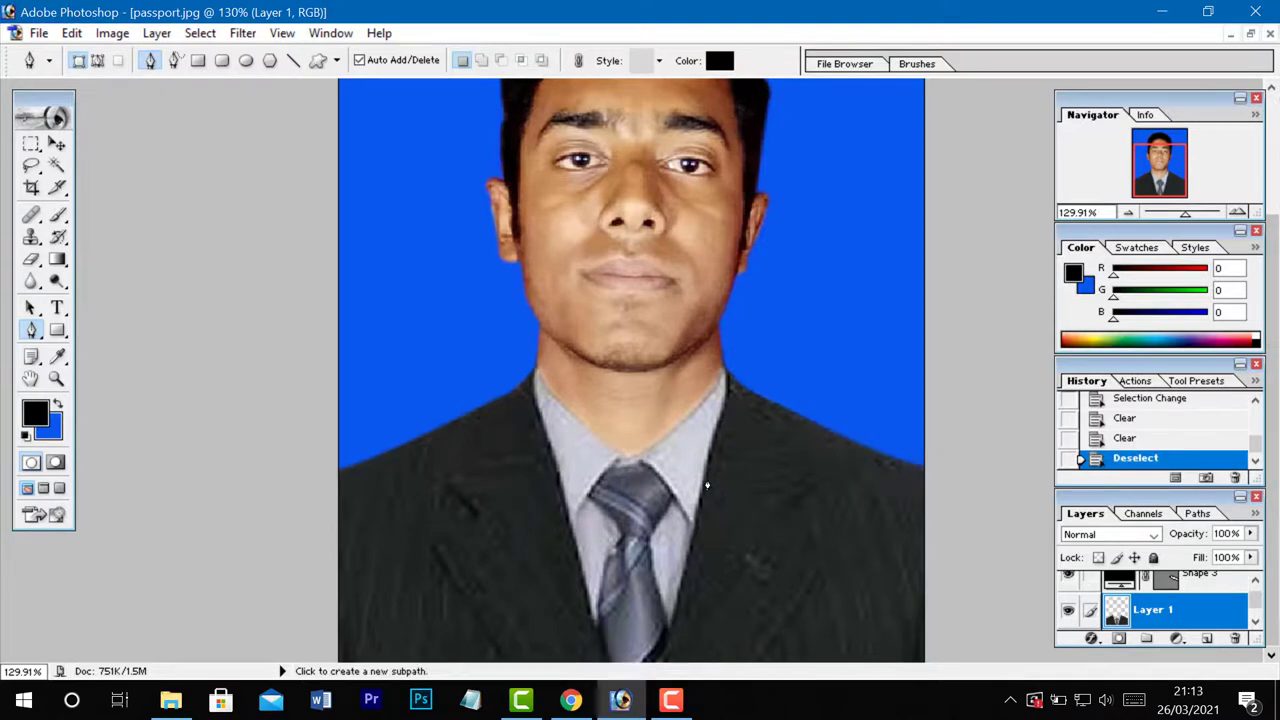
{"action": "scroll", "coordinate": [706, 485], "scroll_direction": "down", "scroll_amount": 3}
{"action": "scroll", "coordinate": [640, 432], "scroll_direction": "up", "scroll_amount": 1}
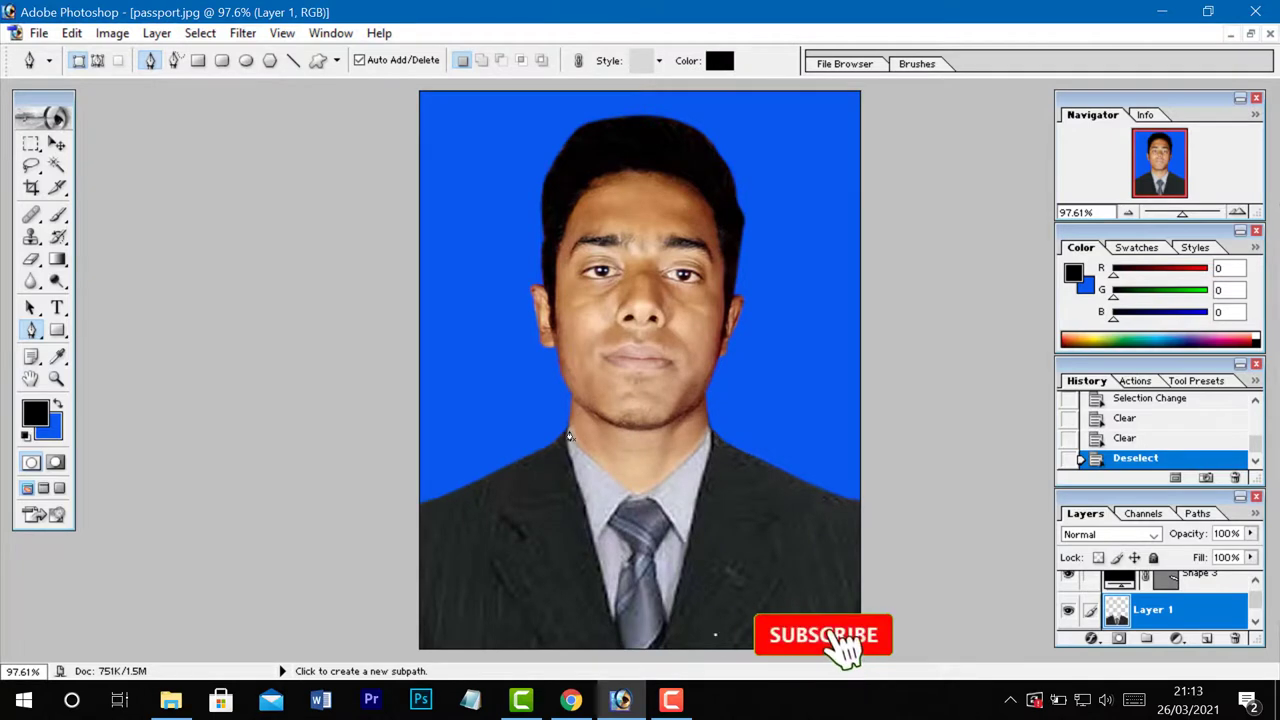
{"action": "scroll", "coordinate": [568, 436], "scroll_direction": "down", "scroll_amount": 1}
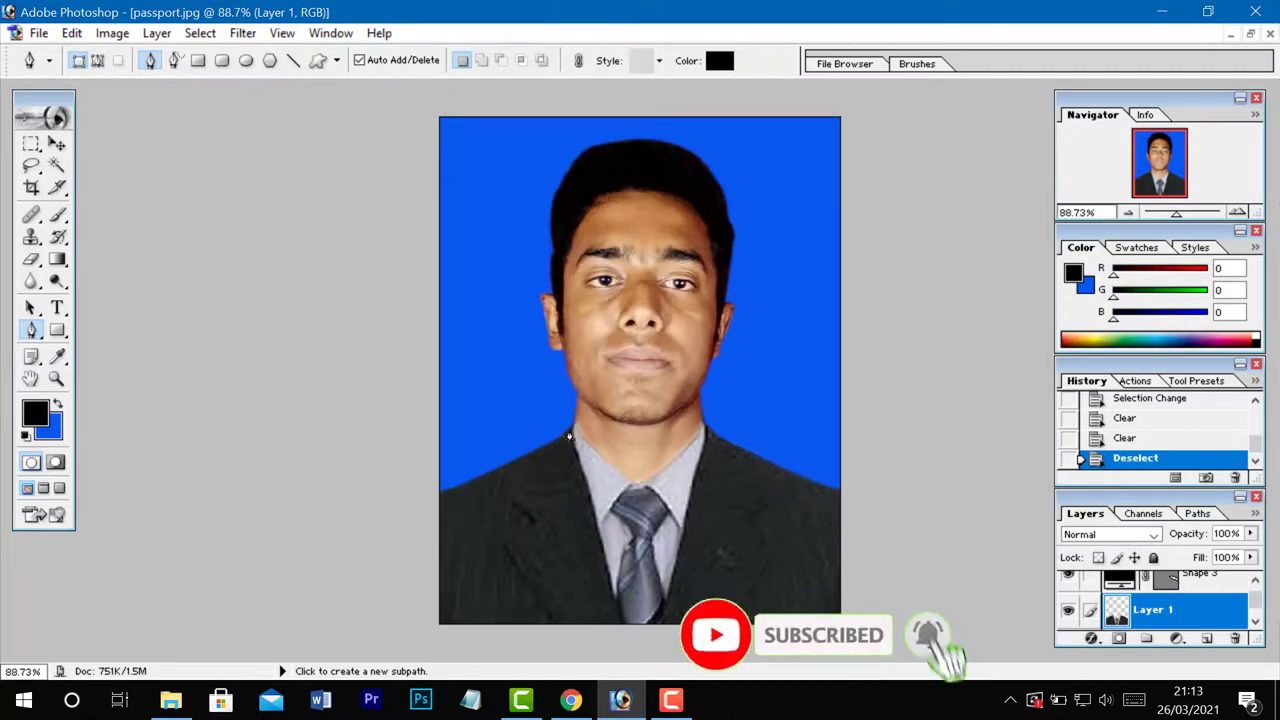